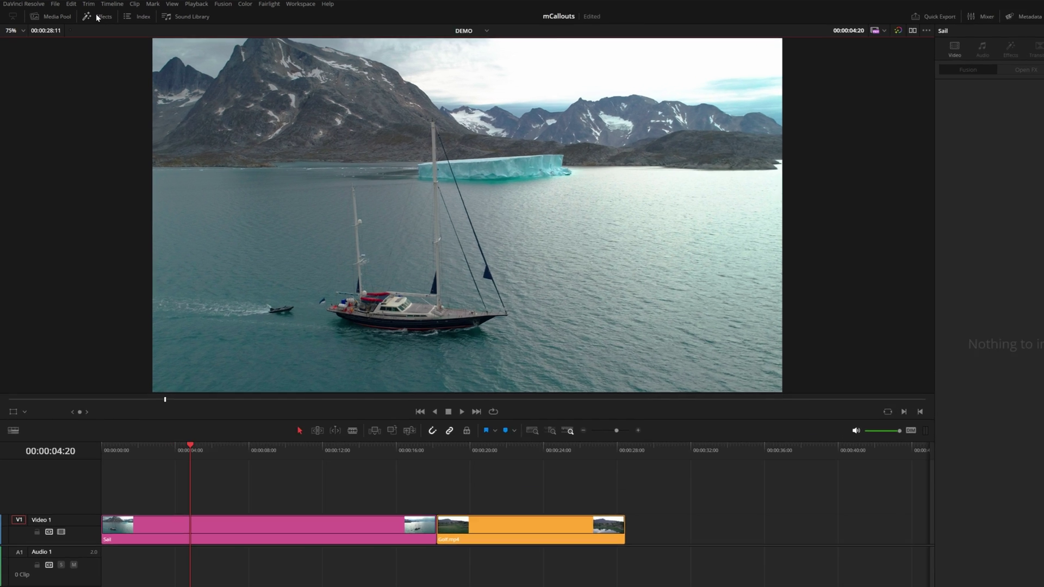
- Open the effects library and browse the MotionVFX mCallouts Simple 2 collection
{"action": "left_click", "coordinate": [93, 15]}
{"action": "left_click", "coordinate": [14, 124]}
{"action": "left_click", "coordinate": [20, 154]}
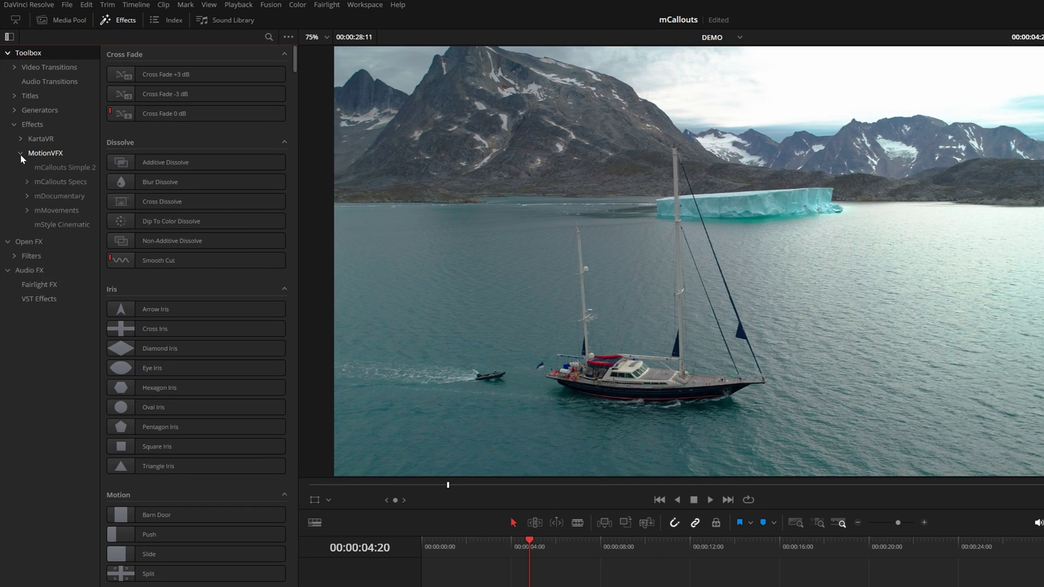
{"action": "left_click", "coordinate": [69, 168]}
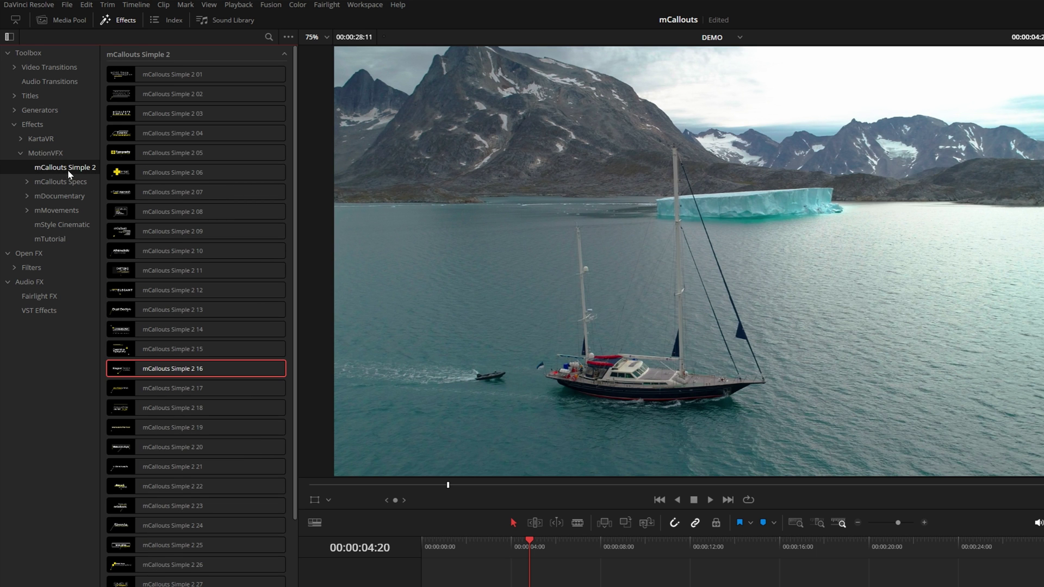
{"action": "left_click_drag", "start_coordinate": [292, 93], "coordinate": [295, 359]}
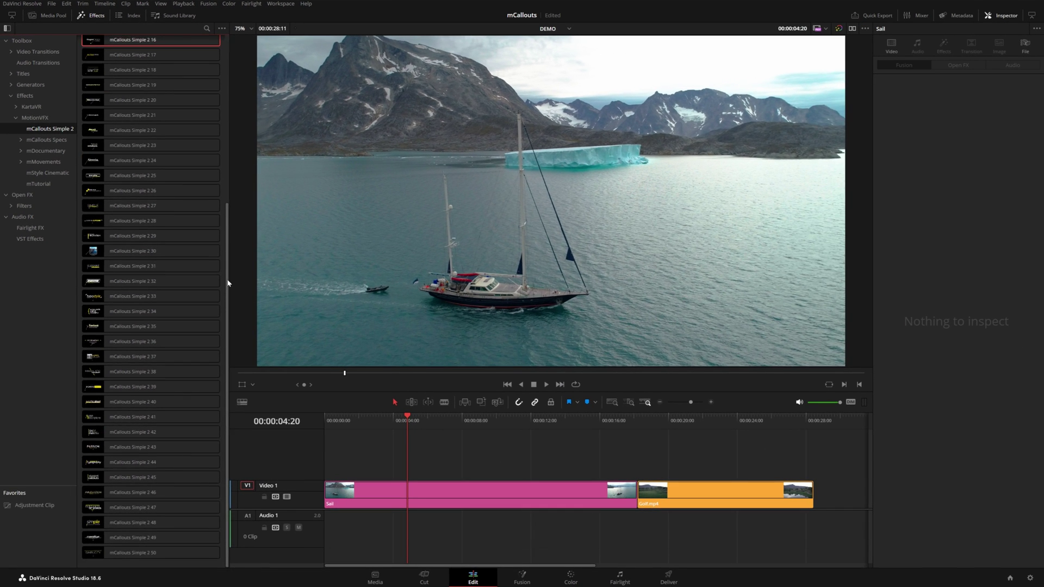
{"action": "left_click_drag", "start_coordinate": [228, 284], "coordinate": [225, 59]}
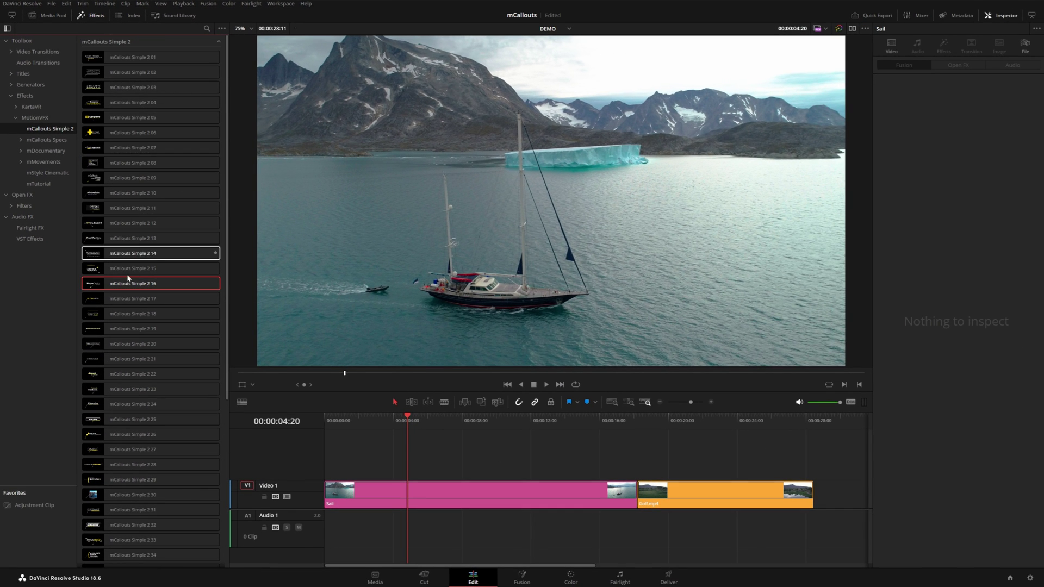
- Try the mCallouts Simple 2 16 effect directly on the Sail clip and remove it
{"action": "left_click_drag", "start_coordinate": [121, 283], "coordinate": [422, 496]}
{"action": "left_click", "coordinate": [441, 494]}
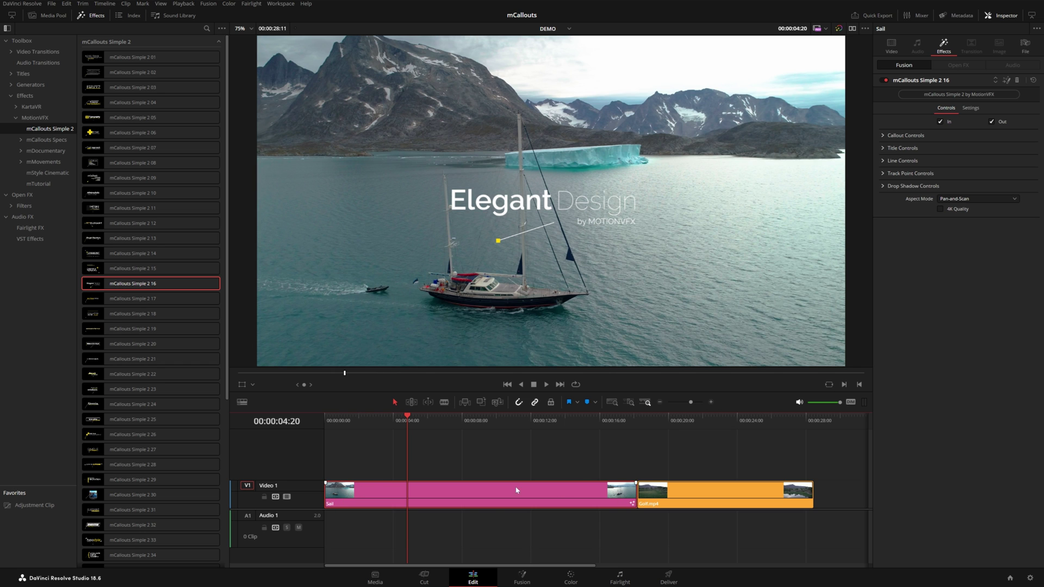
{"action": "left_click", "coordinate": [1017, 80]}
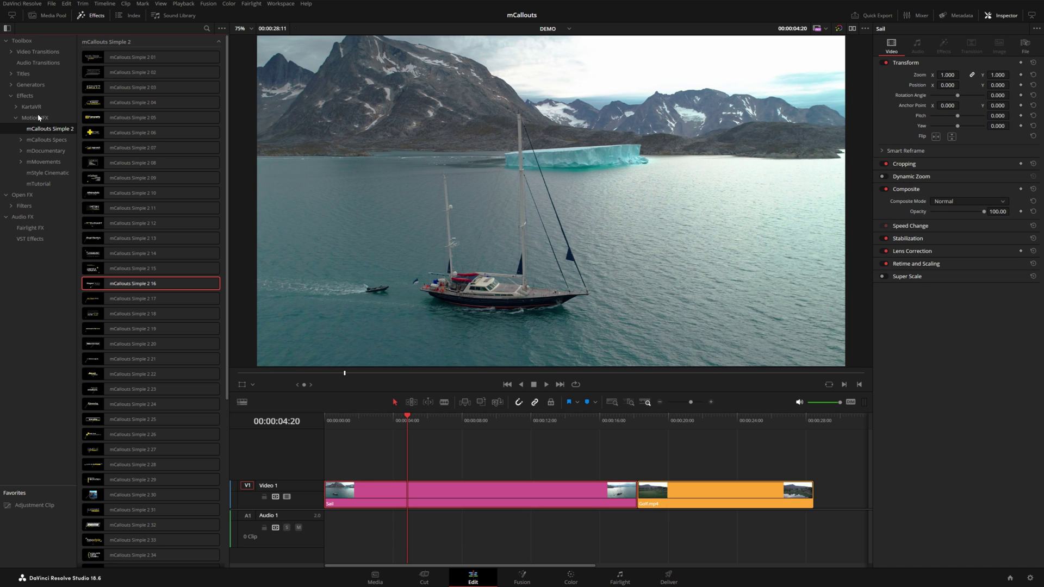
- Place an Adjustment Clip on Video 2 above the Sail clip, starting about one second in, and play the timeline
{"action": "left_click", "coordinate": [25, 96]}
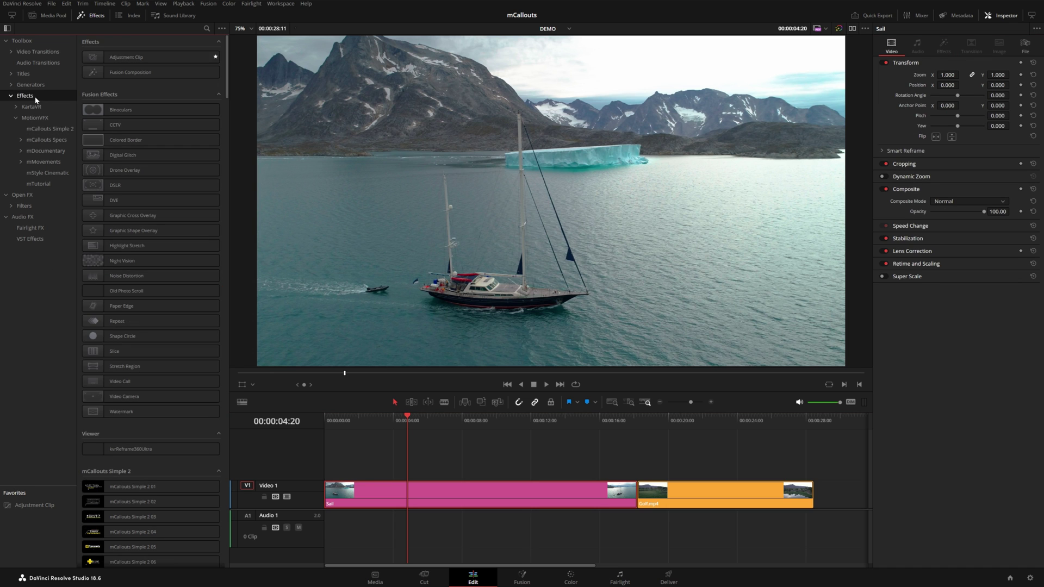
{"action": "left_click_drag", "start_coordinate": [125, 57], "coordinate": [350, 467]}
{"action": "left_click", "coordinate": [326, 420]}
{"action": "key", "text": "space"}
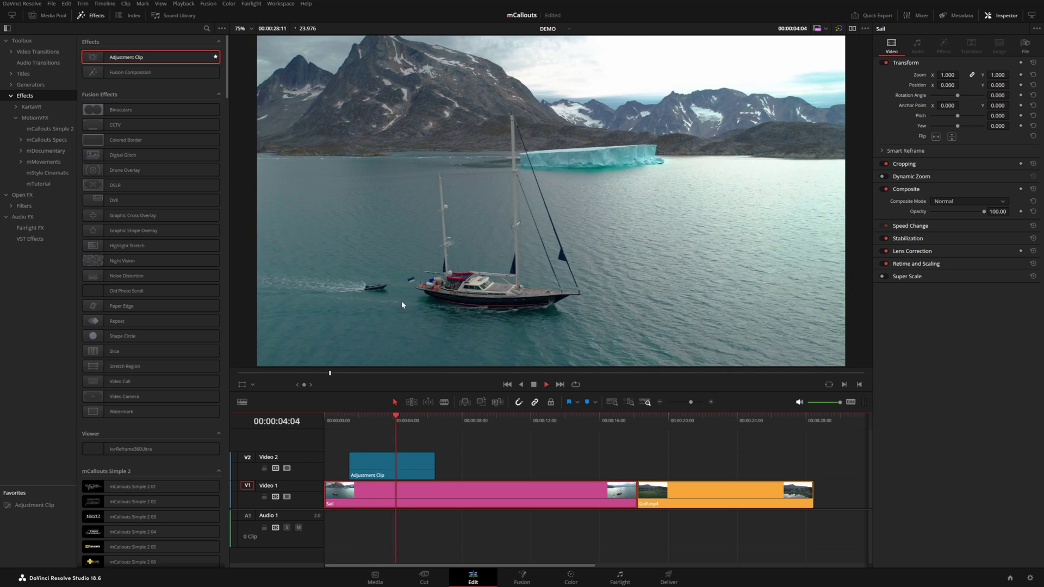
{"action": "left_click_drag", "start_coordinate": [389, 467], "coordinate": [381, 467]}
{"action": "left_click", "coordinate": [325, 421]}
{"action": "key", "text": "space"}
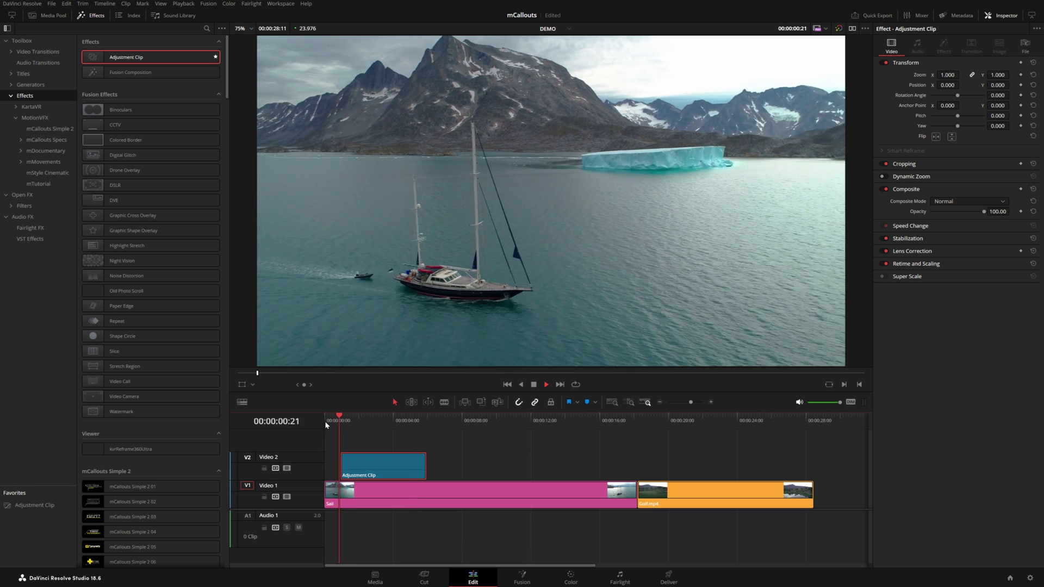
- Extend the adjustment clip so that it ends at about 00:00:07:12
{"action": "left_click_drag", "start_coordinate": [425, 466], "coordinate": [458, 470]}
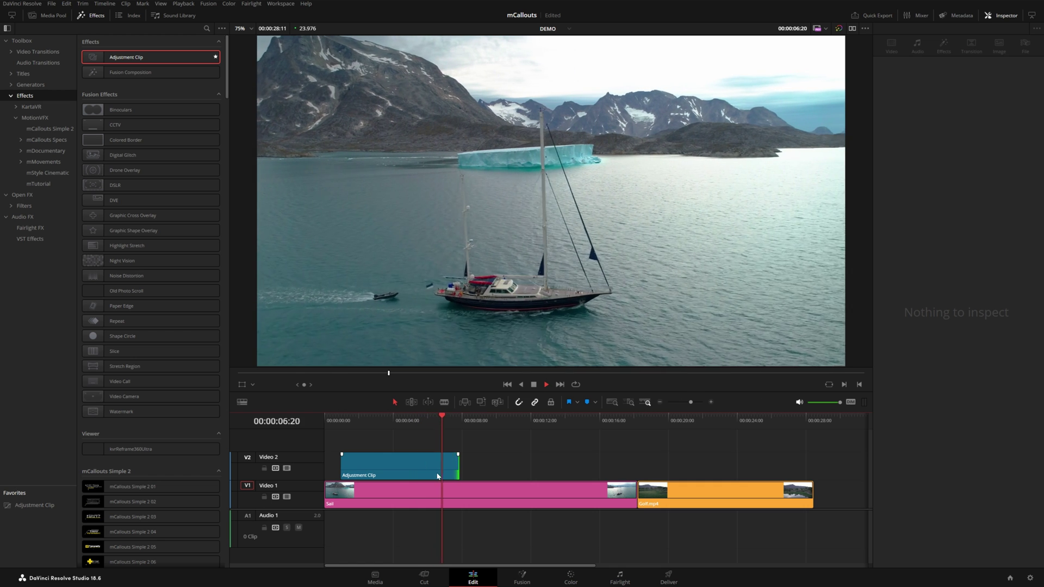
{"action": "left_click", "coordinate": [436, 472]}
{"action": "key", "text": "space"}
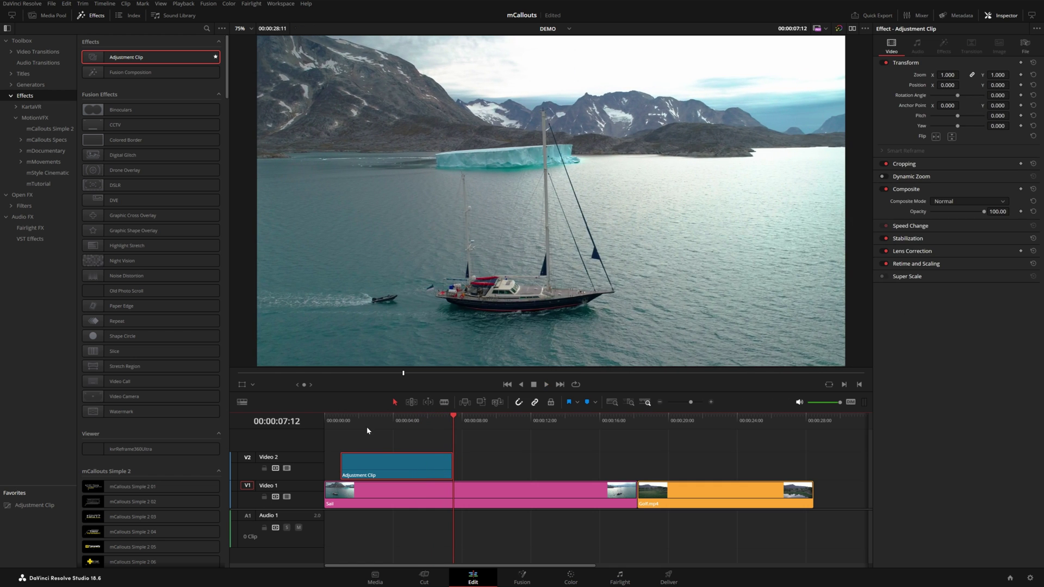
- Apply the mCallouts Simple 2 16 effect to the adjustment clip, with the playhead at 00:00:02:14
{"action": "left_click", "coordinate": [367, 429]}
{"action": "left_click", "coordinate": [50, 128]}
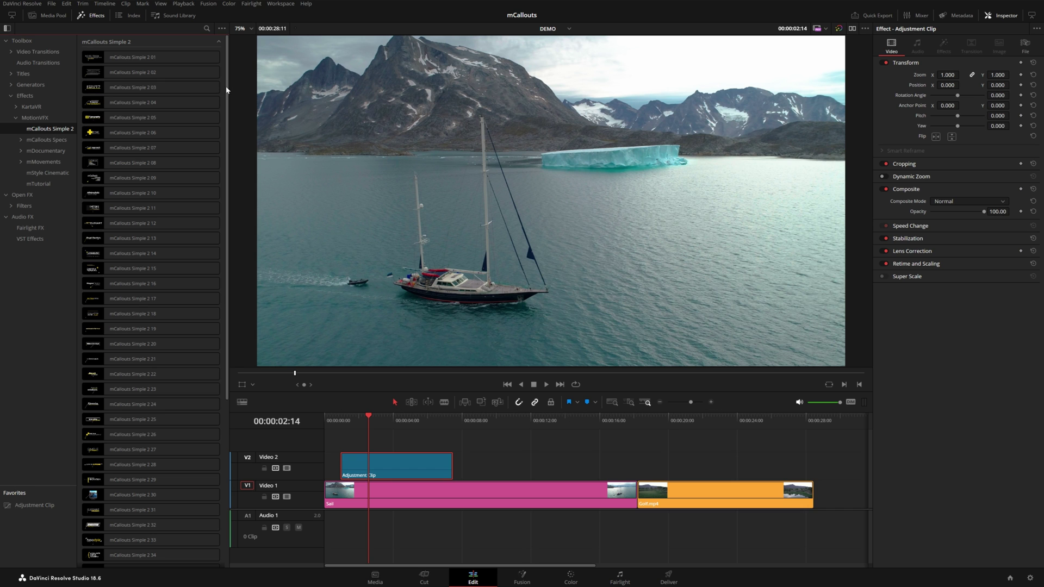
{"action": "scroll", "coordinate": [215, 89], "scroll_direction": "down", "scroll_amount": 1}
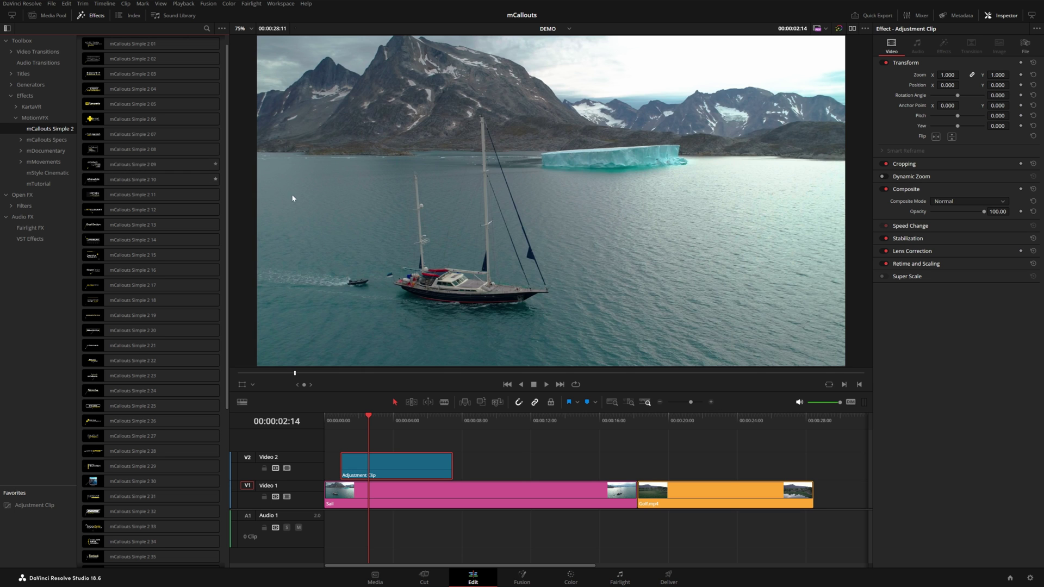
{"action": "left_click", "coordinate": [400, 498]}
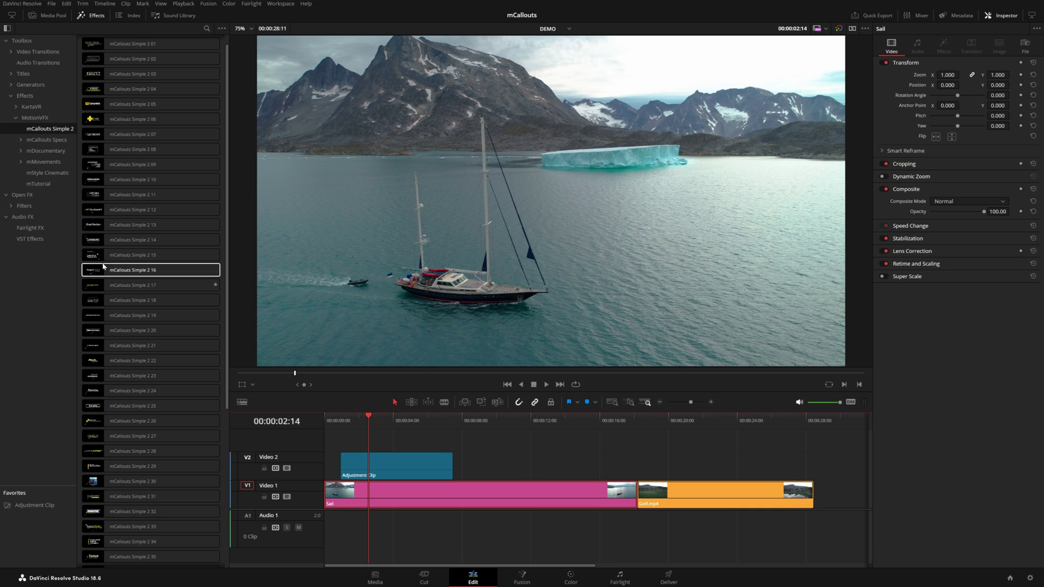
{"action": "mouse_move", "coordinate": [116, 240]}
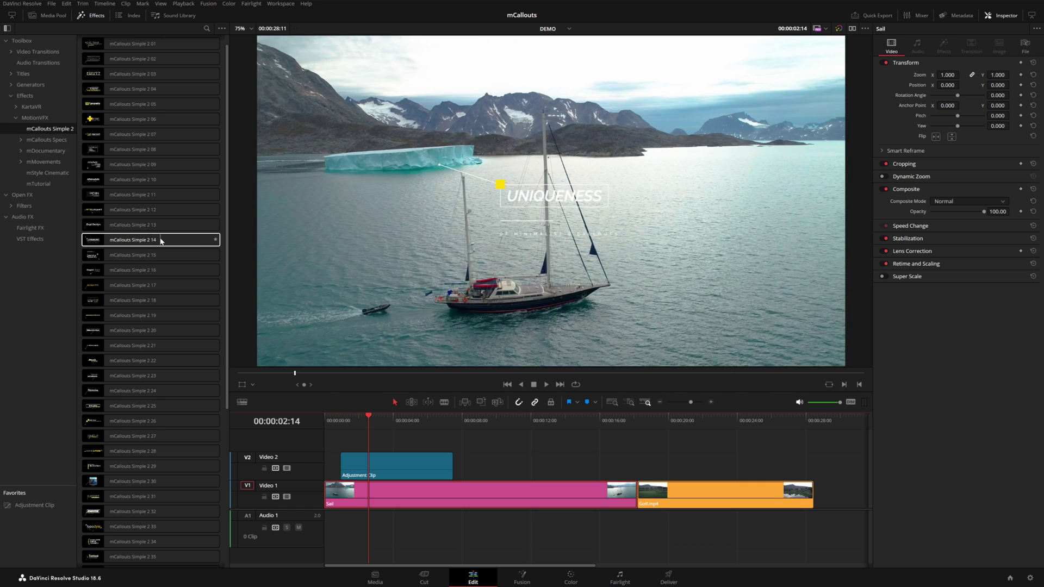
{"action": "mouse_move", "coordinate": [107, 272]}
{"action": "left_click_drag", "start_coordinate": [107, 272], "coordinate": [360, 471]}
{"action": "left_click", "coordinate": [384, 466]}
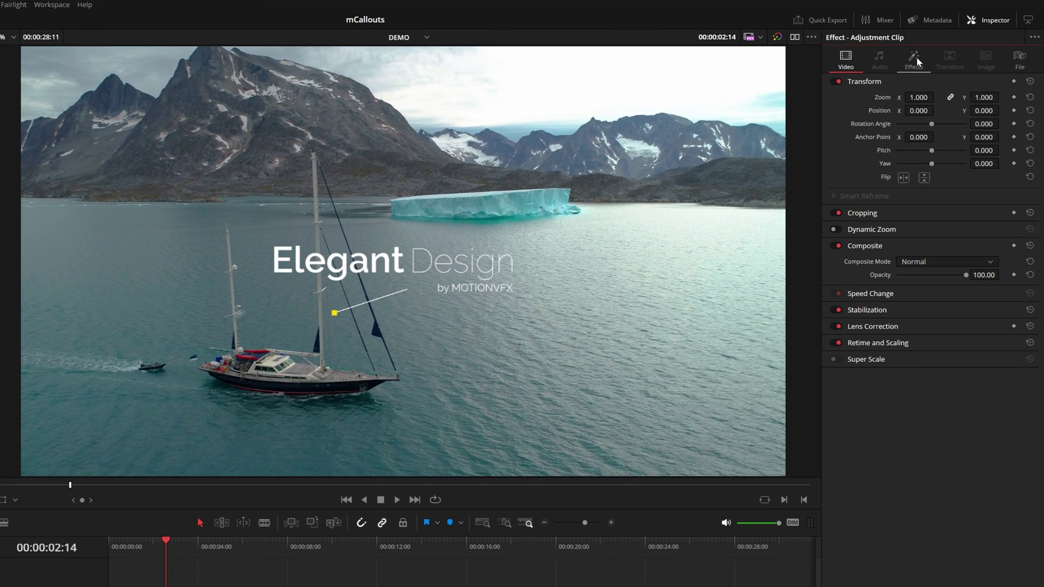
- Open the adjustment clip's mCallouts Simple 2 16 effect on the Fusion page
{"action": "left_click", "coordinate": [917, 58]}
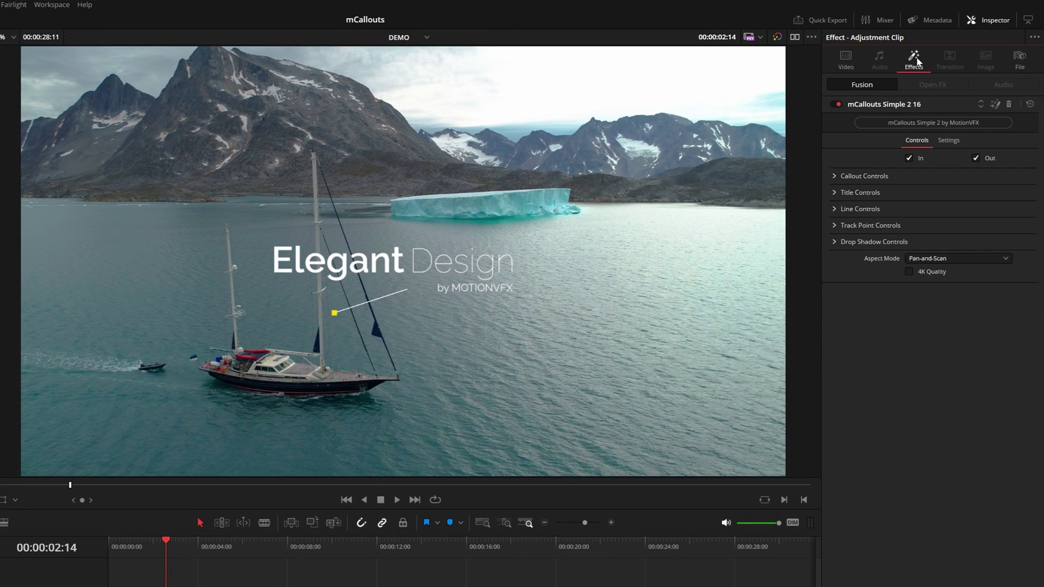
{"action": "left_click", "coordinate": [835, 177]}
{"action": "left_click", "coordinate": [849, 177]}
{"action": "left_click", "coordinate": [996, 106]}
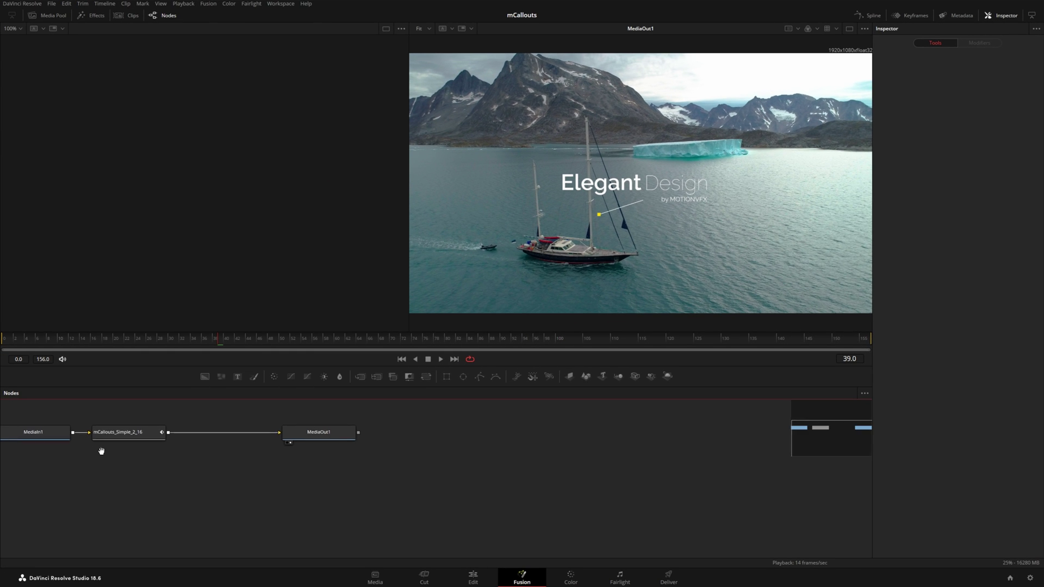
- Make room in the node graph and insert a Tracker node between MediaIn1 and mCallouts_Simple_2_16
{"action": "left_click_drag", "start_coordinate": [101, 451], "coordinate": [245, 477]}
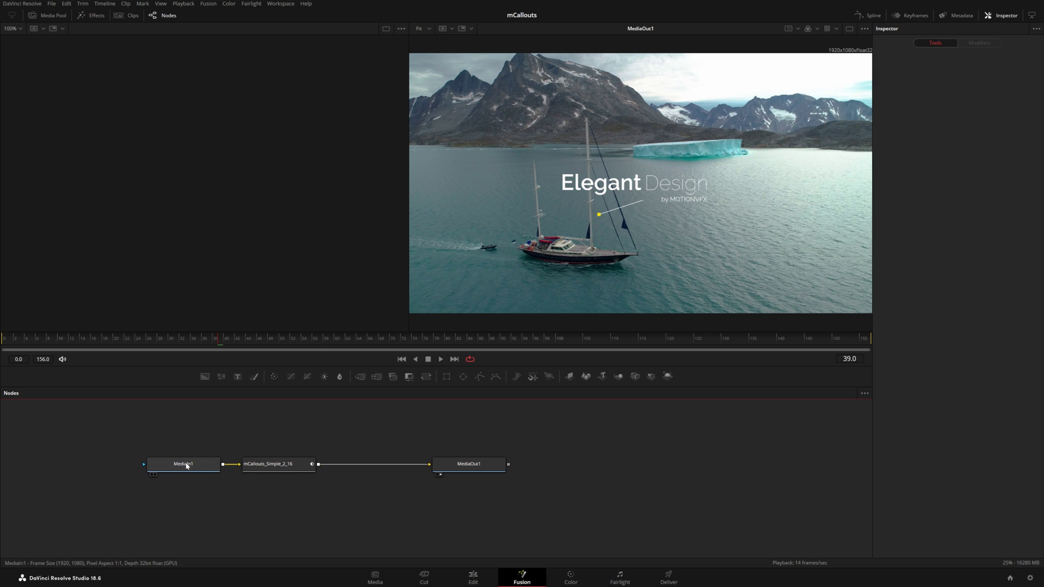
{"action": "left_click_drag", "start_coordinate": [209, 466], "coordinate": [68, 465]}
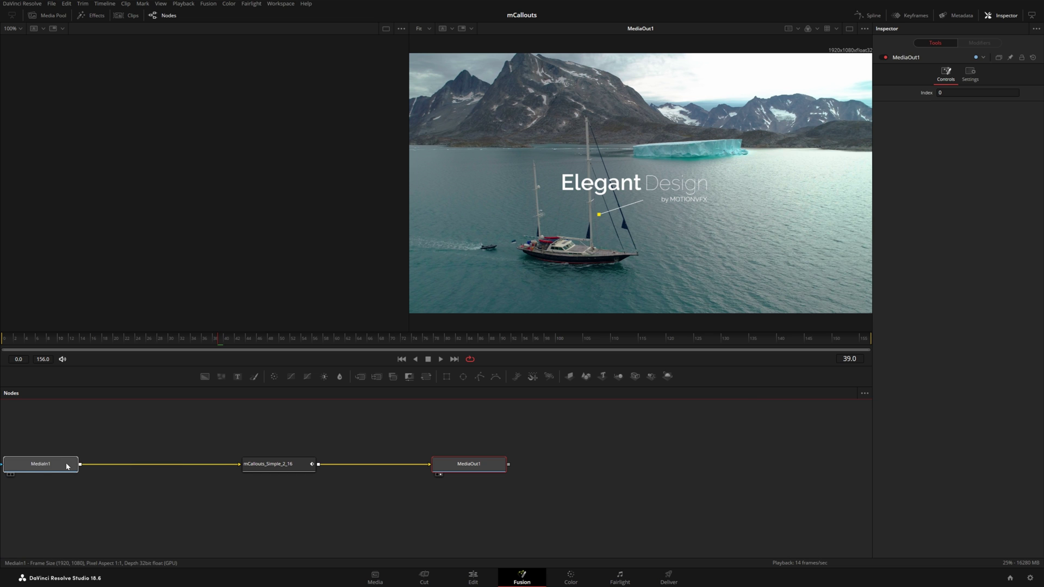
{"action": "left_click", "coordinate": [59, 467]}
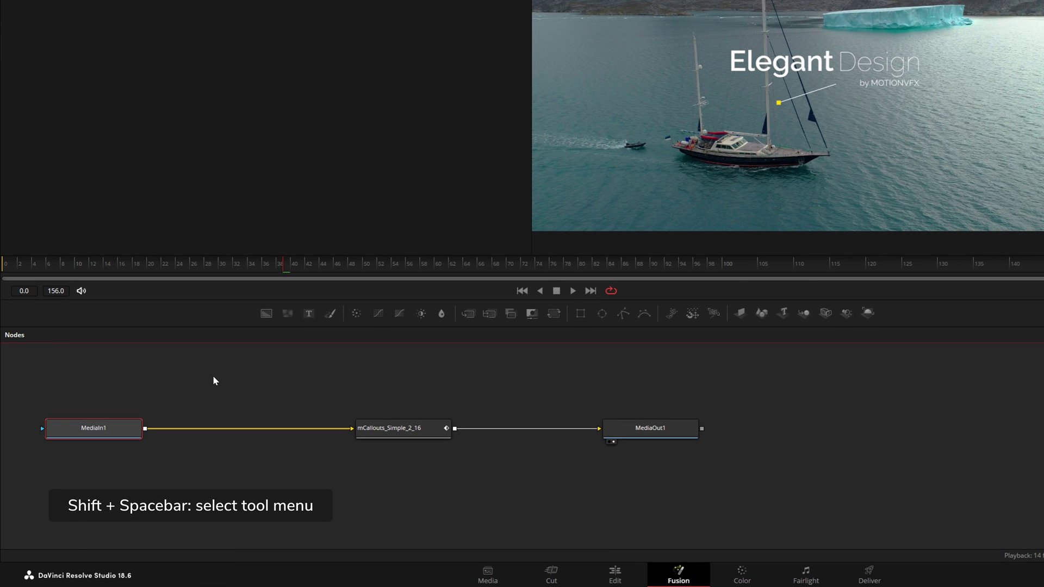
{"action": "key", "text": "shift+space"}
{"action": "type", "text": "track"}
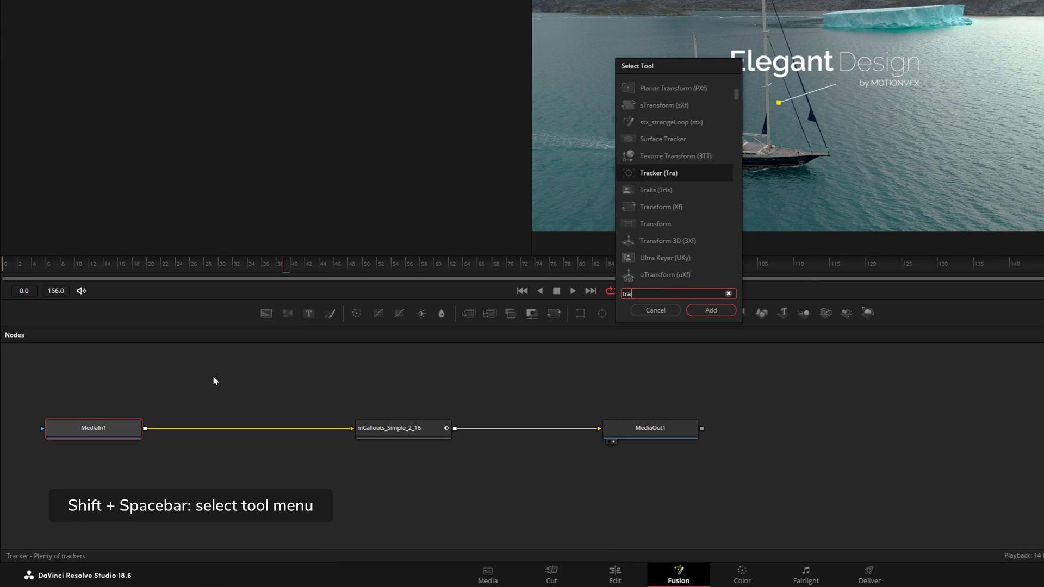
{"action": "key", "text": "Return"}
{"action": "left_click_drag", "start_coordinate": [101, 479], "coordinate": [236, 447]}
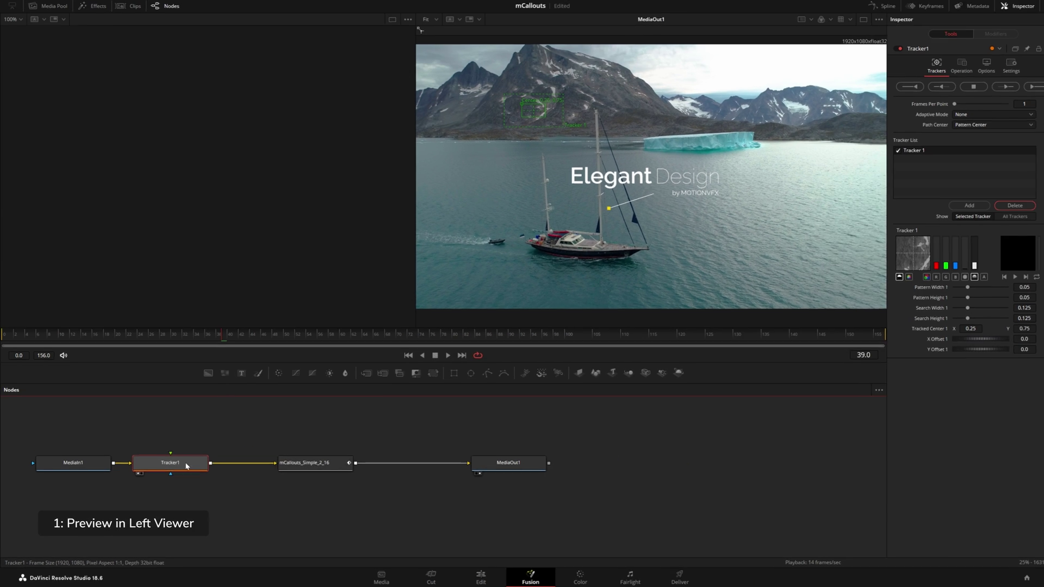
- Preview Tracker1 in the first viewer and arrange both viewers at equal width above an enlarged node area
{"action": "key", "text": "1"}
{"action": "left_click_drag", "start_coordinate": [416, 158], "coordinate": [437, 158]}
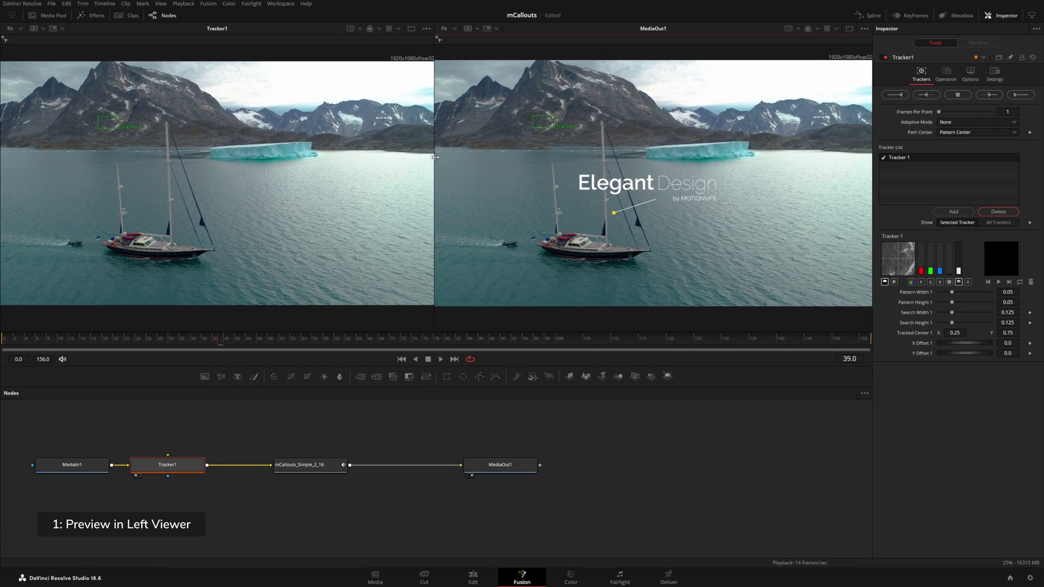
{"action": "left_click_drag", "start_coordinate": [527, 365], "coordinate": [529, 327]}
{"action": "left_click", "coordinate": [163, 428]}
- Place the tracker pattern over the small dinghy behind the sailboat and tighten its search area
{"action": "left_click_drag", "start_coordinate": [98, 100], "coordinate": [87, 232]}
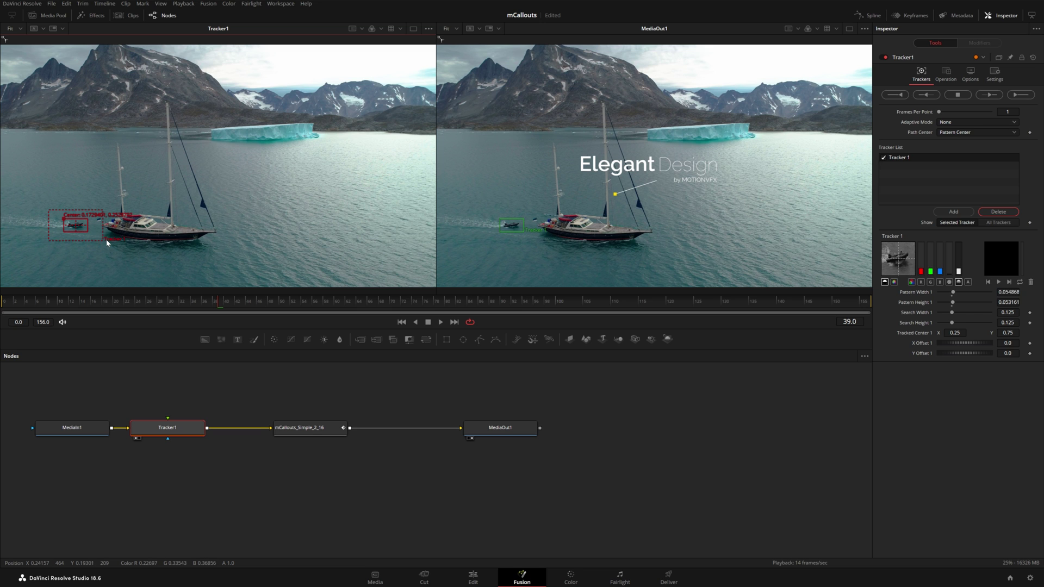
{"action": "left_click_drag", "start_coordinate": [102, 240], "coordinate": [95, 239]}
{"action": "left_click_drag", "start_coordinate": [95, 239], "coordinate": [99, 241]}
- Track the dinghy forward from frame 39, return to that frame, and save the project
{"action": "left_click", "coordinate": [989, 96]}
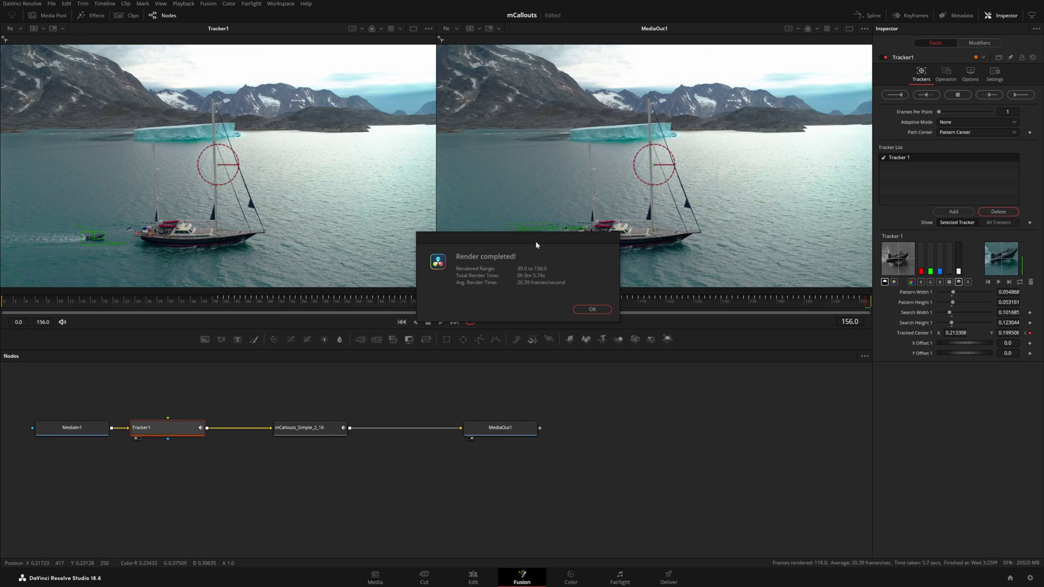
{"action": "left_click", "coordinate": [227, 298]}
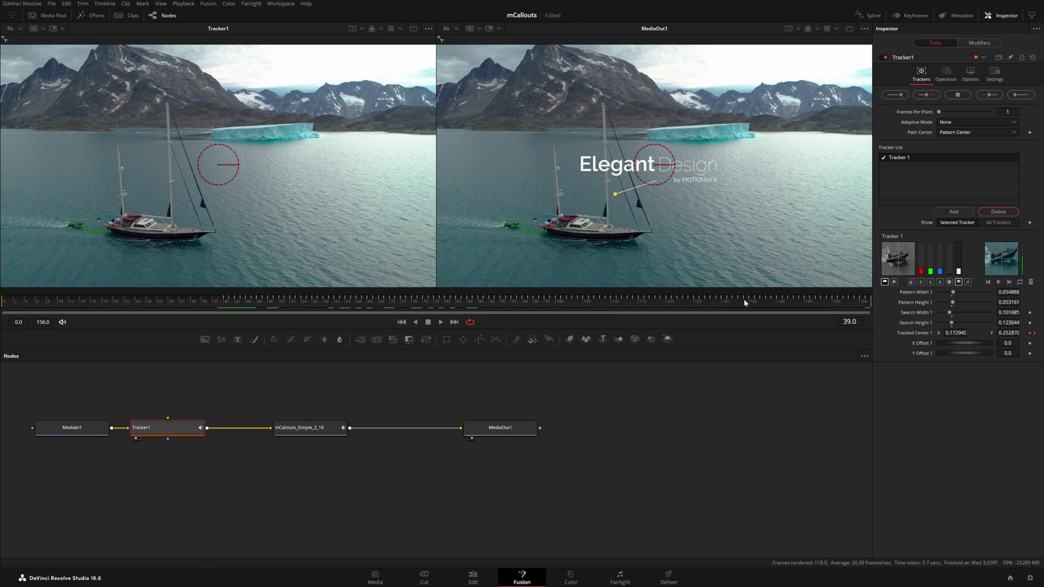
{"action": "key", "text": "ctrl+s"}
- Track the dinghy in reverse from frame 39 and play back the tracked composition
{"action": "left_click", "coordinate": [932, 96]}
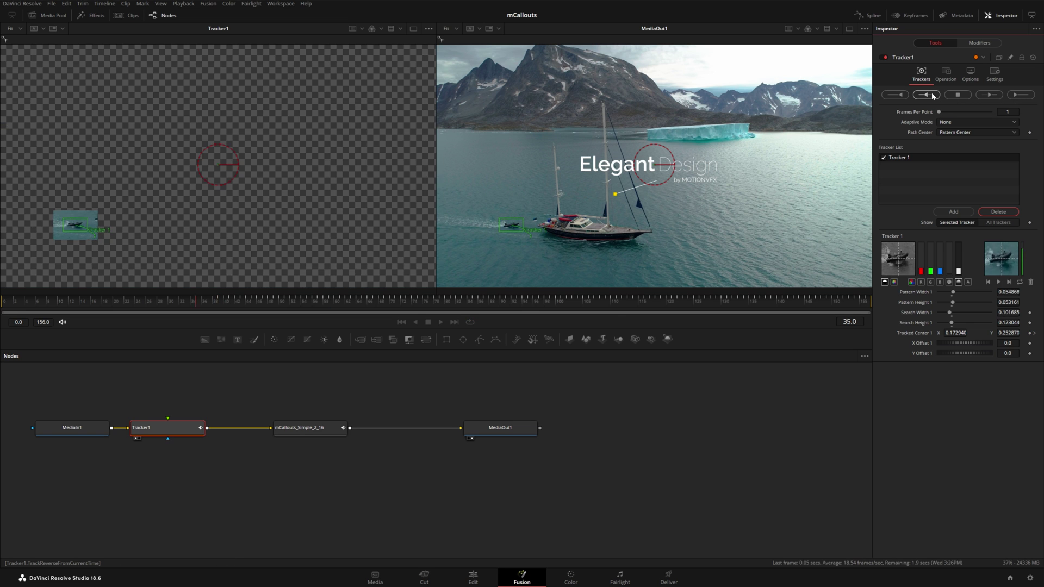
{"action": "left_click", "coordinate": [593, 310]}
{"action": "key", "text": "space"}
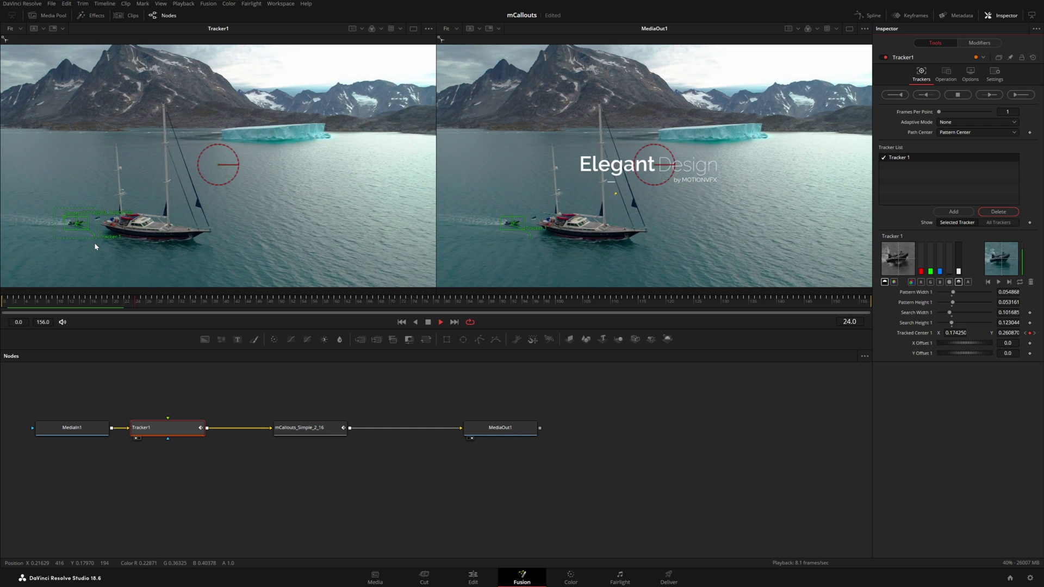
- Connect the mCallouts_Simple_2_16 Center Point to the Position of Tracker1Tracker1Path and play the composition
{"action": "left_click", "coordinate": [319, 433]}
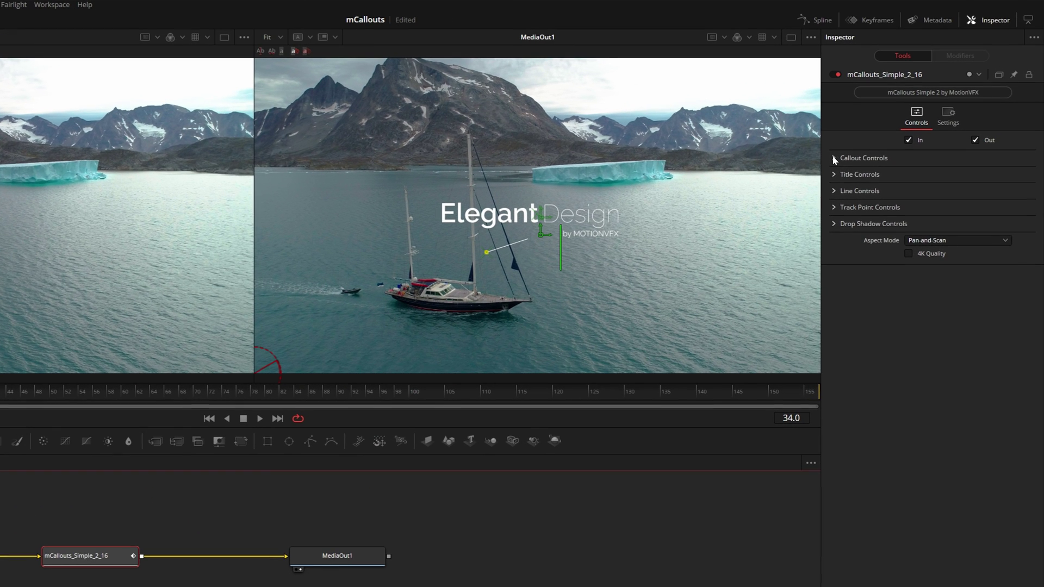
{"action": "left_click", "coordinate": [834, 158]}
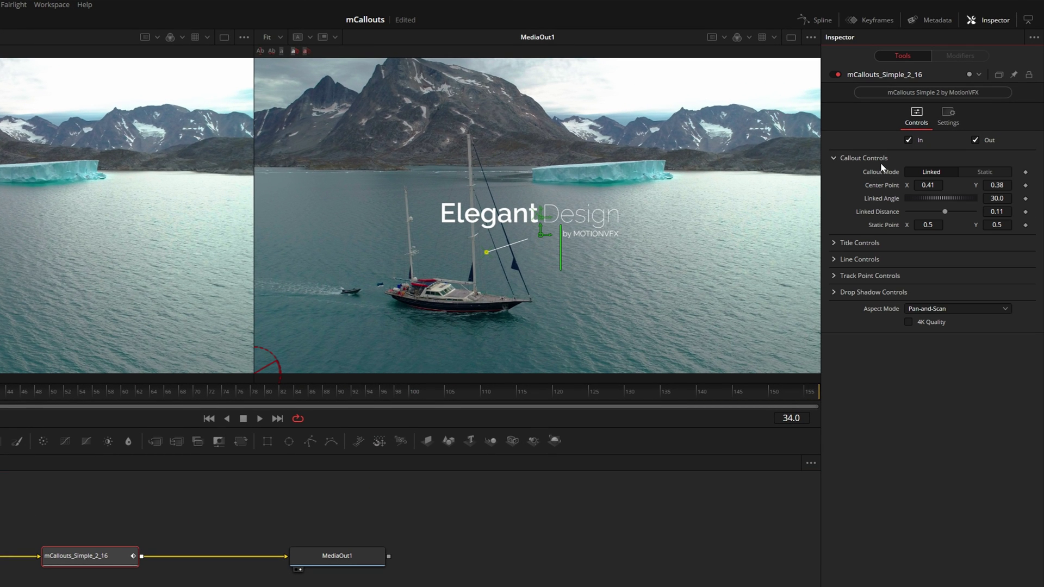
{"action": "left_click_drag", "start_coordinate": [977, 185], "coordinate": [896, 194]}
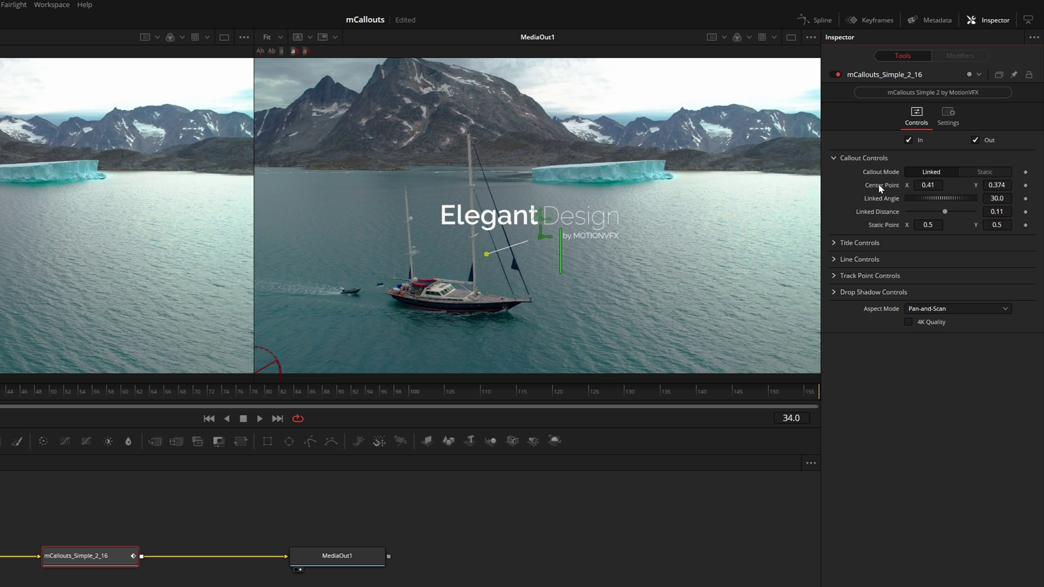
{"action": "right_click", "coordinate": [879, 186]}
{"action": "mouse_move", "coordinate": [899, 242]}
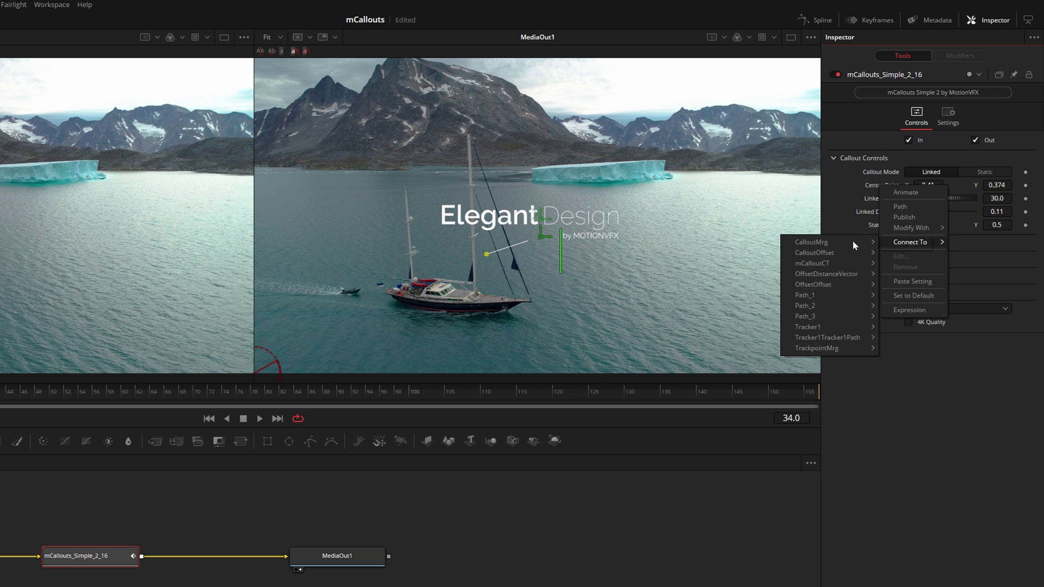
{"action": "mouse_move", "coordinate": [822, 338]}
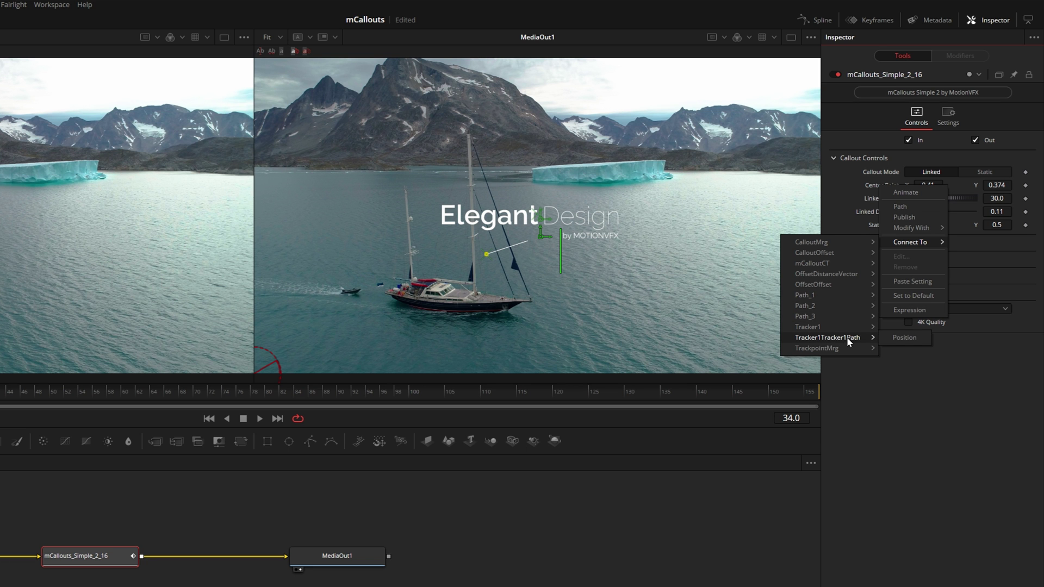
{"action": "left_click", "coordinate": [904, 338]}
{"action": "key", "text": "space"}
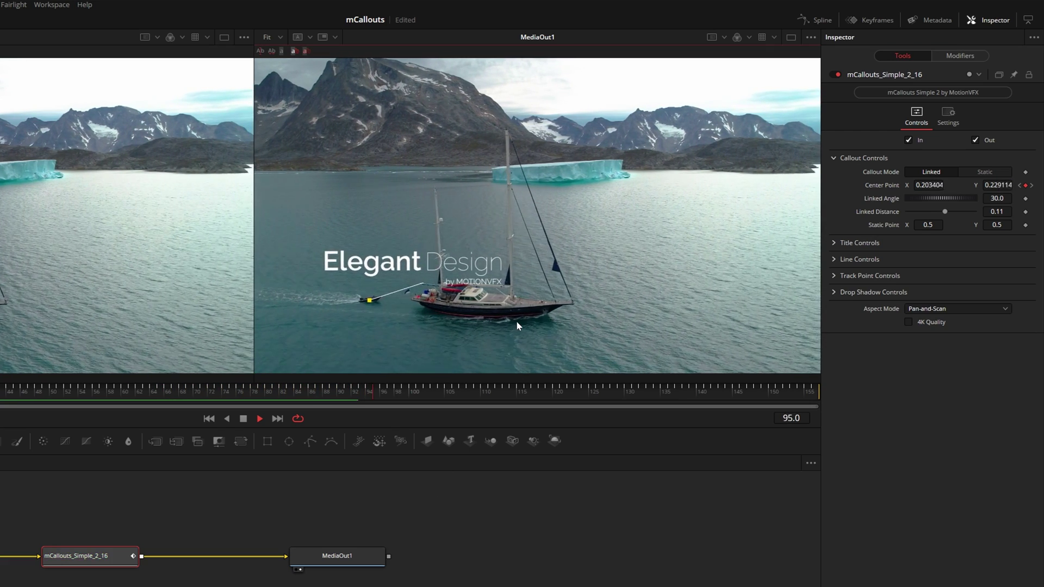
- Switch the Callout Mode to Static, set the Static Point to X 0.241 and Y 0.66, and play the composition
{"action": "key", "text": "space"}
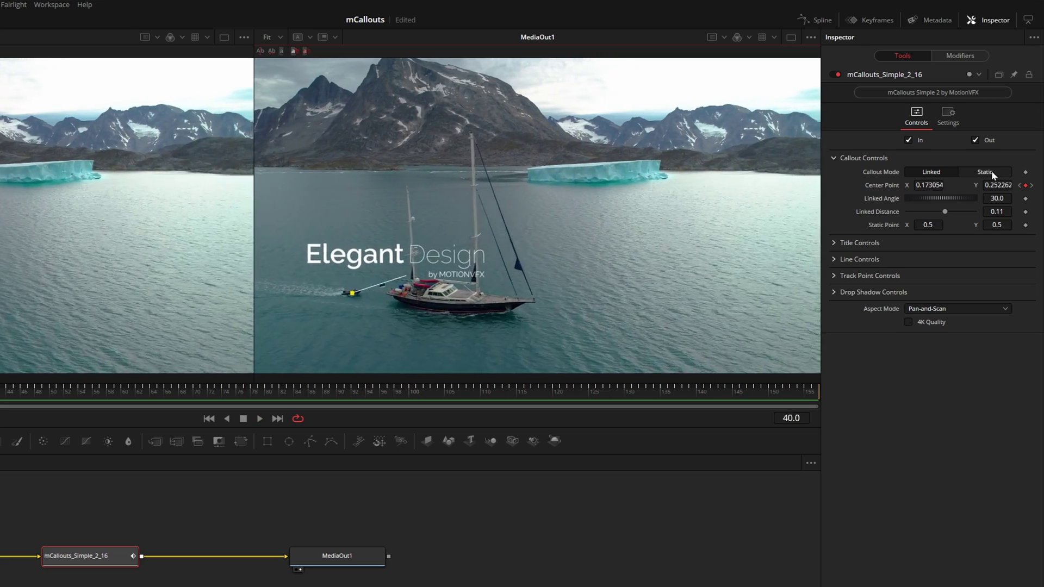
{"action": "left_click", "coordinate": [984, 172]}
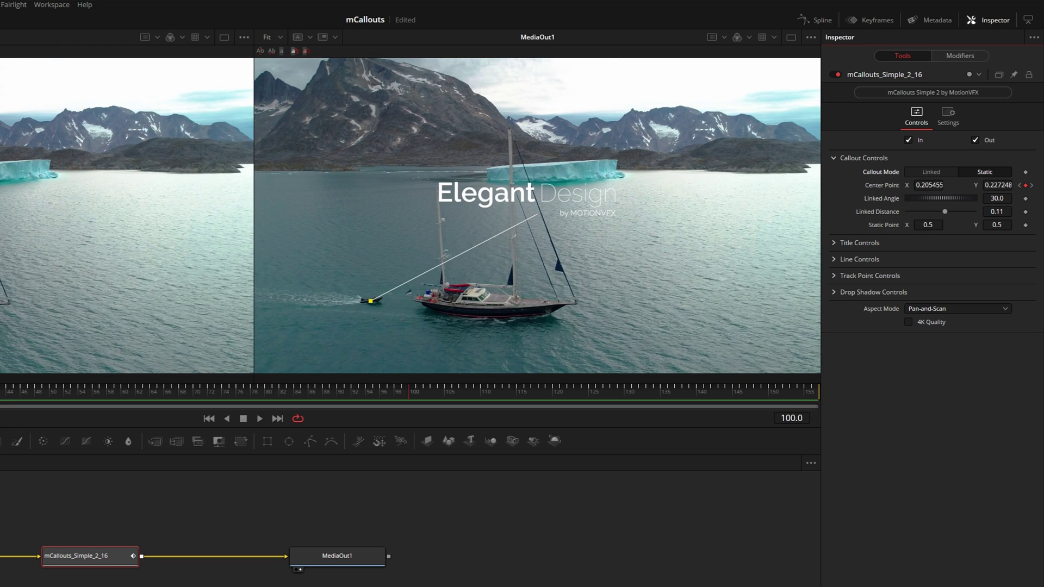
{"action": "left_click_drag", "start_coordinate": [928, 224], "coordinate": [880, 224]}
{"action": "left_click_drag", "start_coordinate": [997, 225], "coordinate": [1029, 224]}
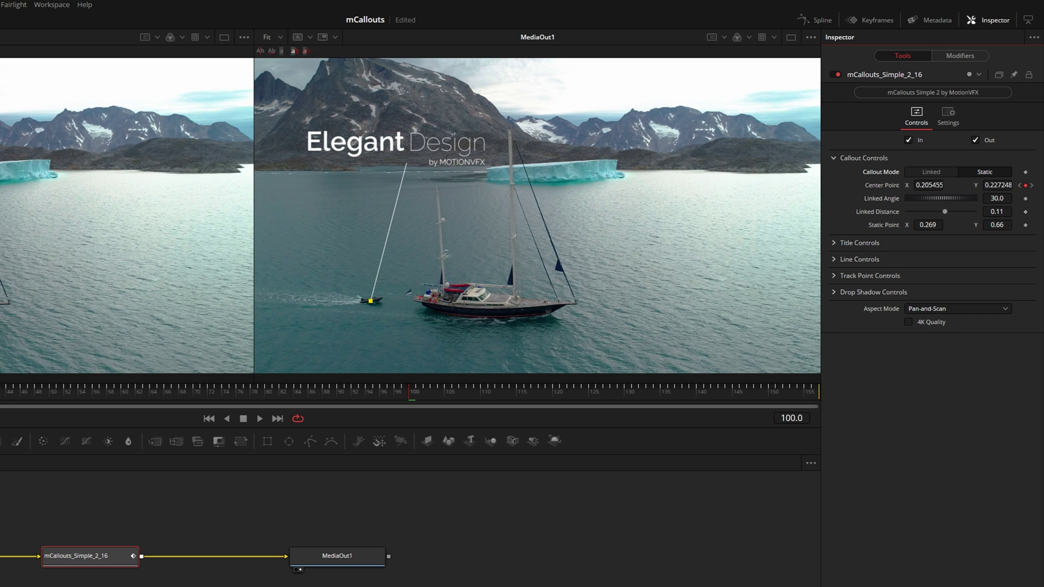
{"action": "left_click_drag", "start_coordinate": [419, 162], "coordinate": [403, 163]}
{"action": "key", "text": "space"}
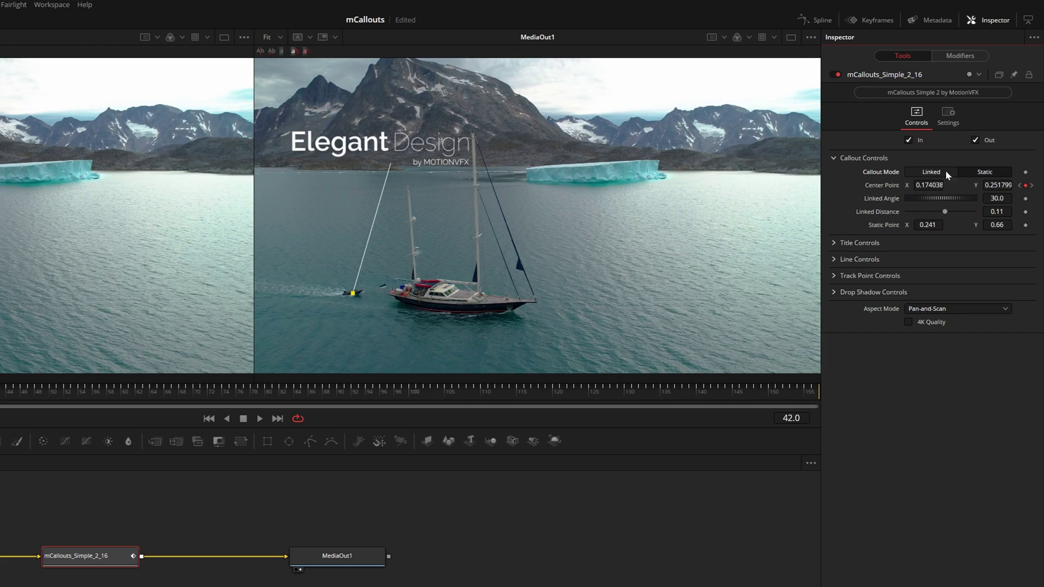
- Set the Callout Mode back to Linked with a Linked Angle of 66.6 and a Linked Distance of 0.19
{"action": "left_click", "coordinate": [931, 172]}
{"action": "mouse_move", "coordinate": [926, 197]}
{"action": "left_mouse_down"}
{"action": "mouse_move", "coordinate": [947, 212]}
{"action": "mouse_move", "coordinate": [937, 200]}
{"action": "left_mouse_up"}
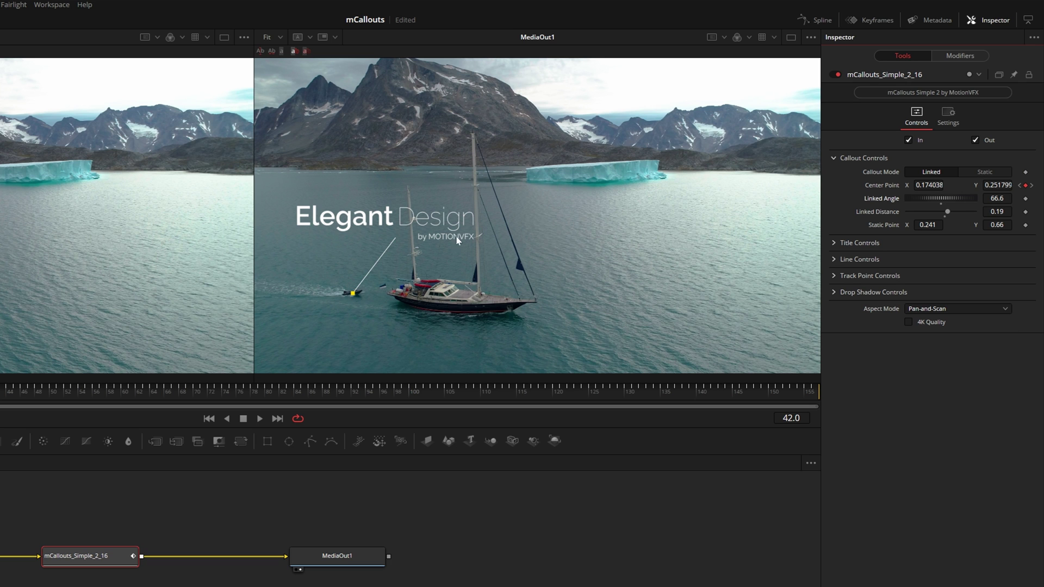
- Try offsetting the title with Content Position X 0.016 and Y 0.413, and reset both to their defaults
{"action": "left_click", "coordinate": [832, 243]}
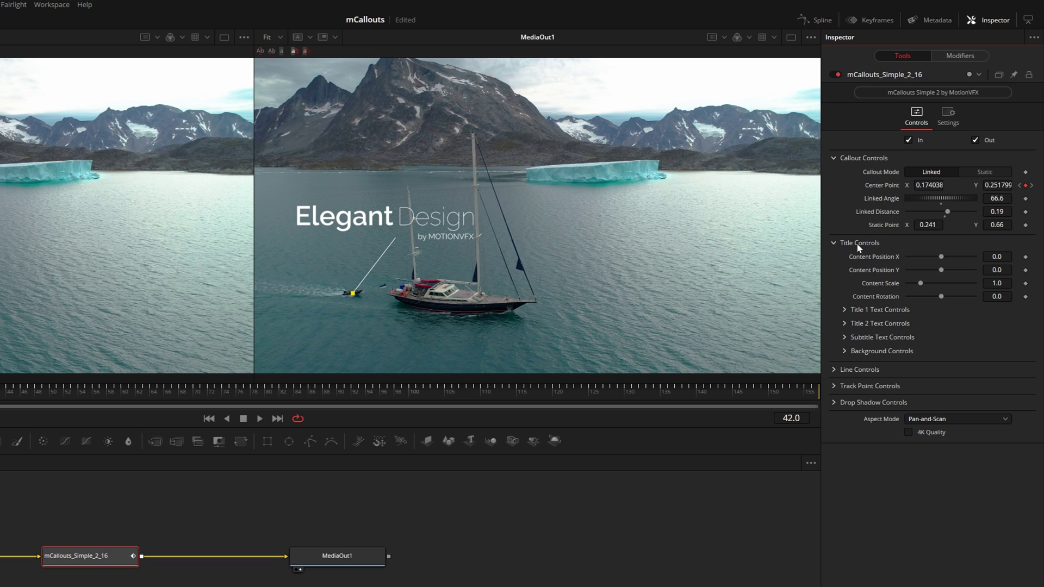
{"action": "left_click_drag", "start_coordinate": [940, 270], "coordinate": [944, 274]}
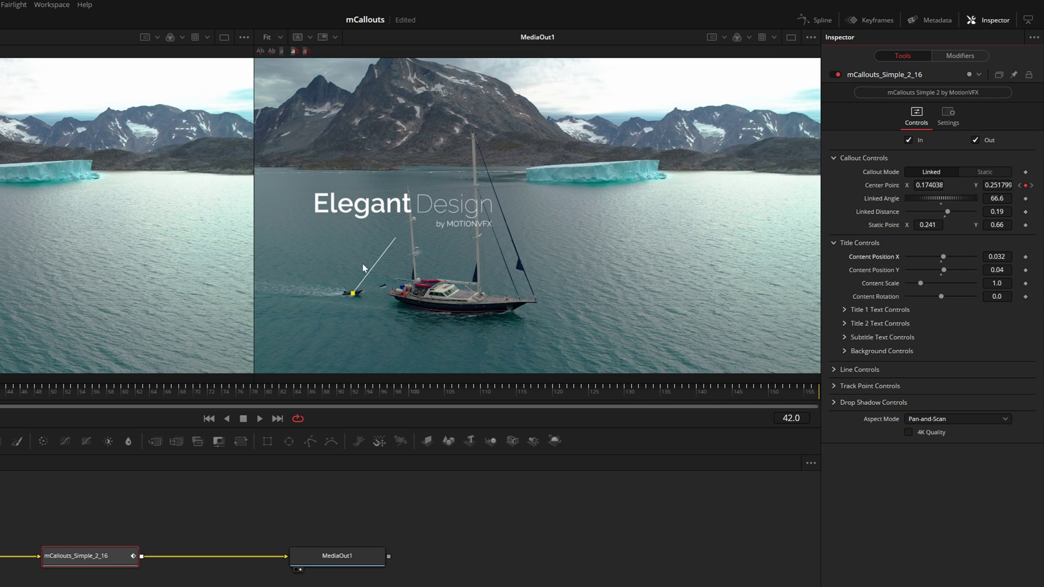
{"action": "mouse_move", "coordinate": [945, 269]}
{"action": "left_mouse_down"}
{"action": "mouse_move", "coordinate": [975, 272]}
{"action": "mouse_move", "coordinate": [962, 258]}
{"action": "mouse_move", "coordinate": [977, 259]}
{"action": "mouse_move", "coordinate": [935, 257]}
{"action": "mouse_move", "coordinate": [955, 270]}
{"action": "mouse_move", "coordinate": [942, 258]}
{"action": "left_mouse_up"}
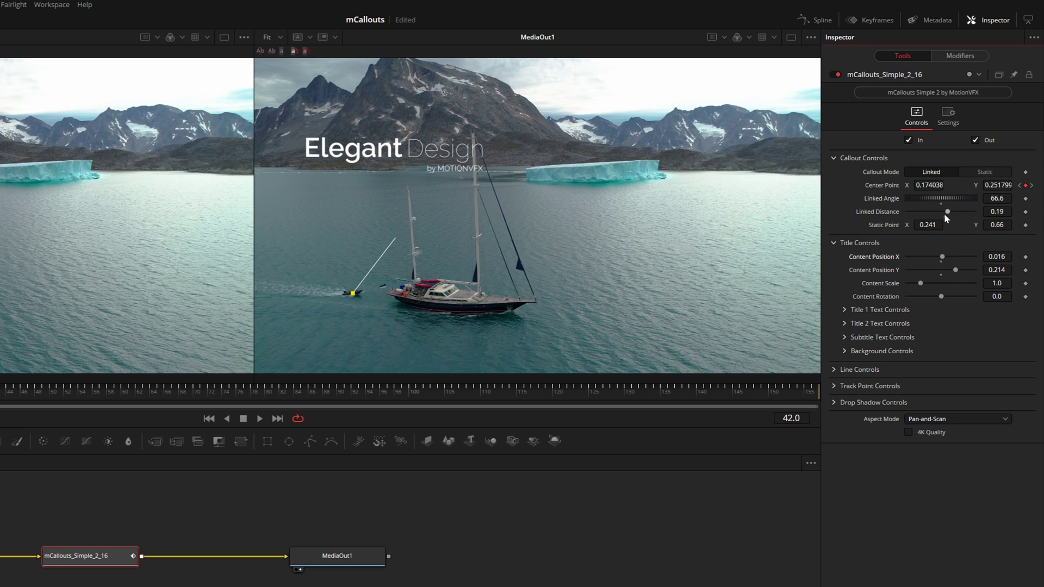
{"action": "left_click_drag", "start_coordinate": [955, 271], "coordinate": [968, 270]}
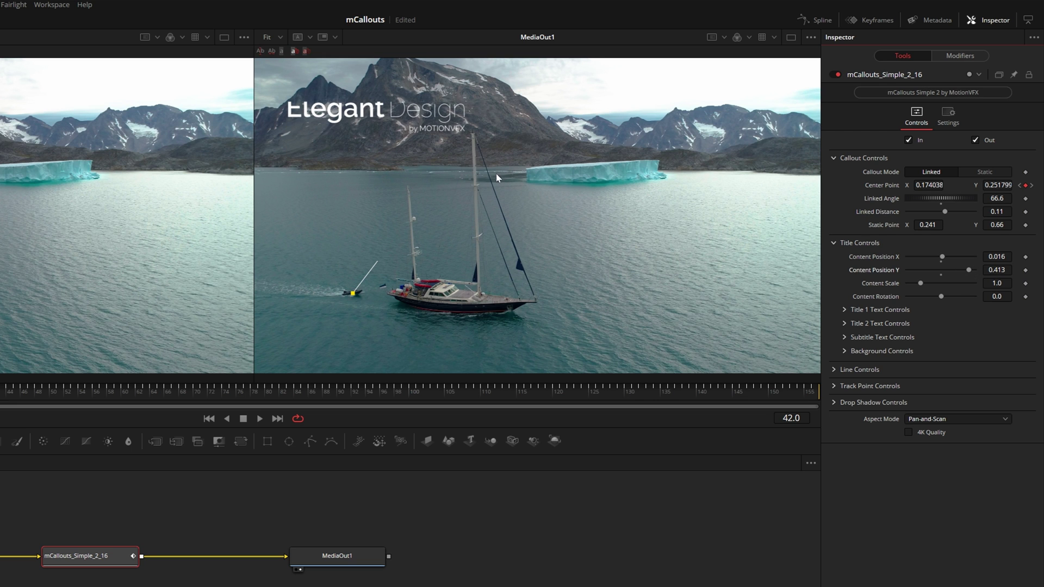
{"action": "double_click", "coordinate": [872, 271]}
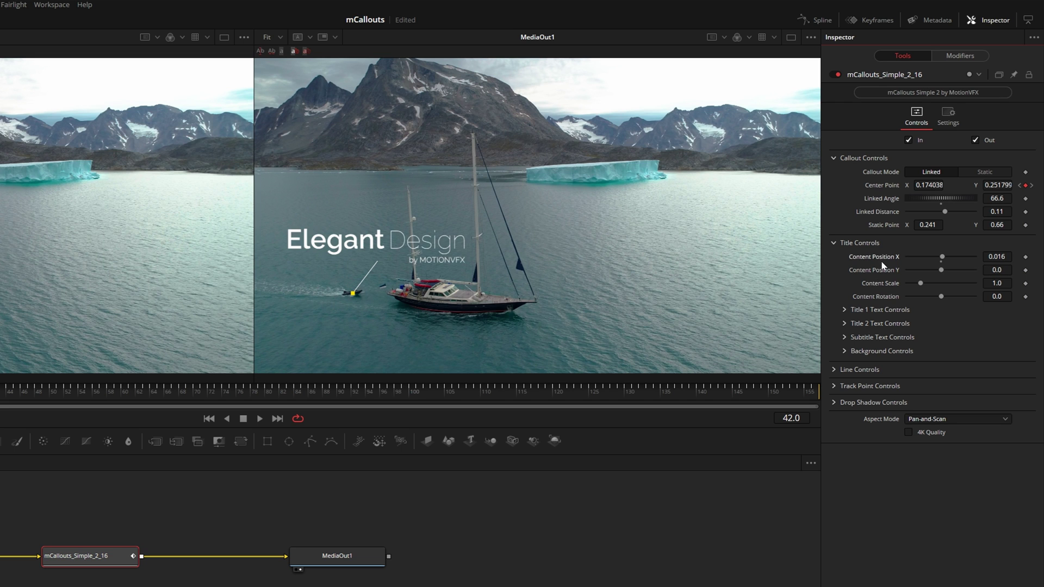
{"action": "double_click", "coordinate": [882, 258]}
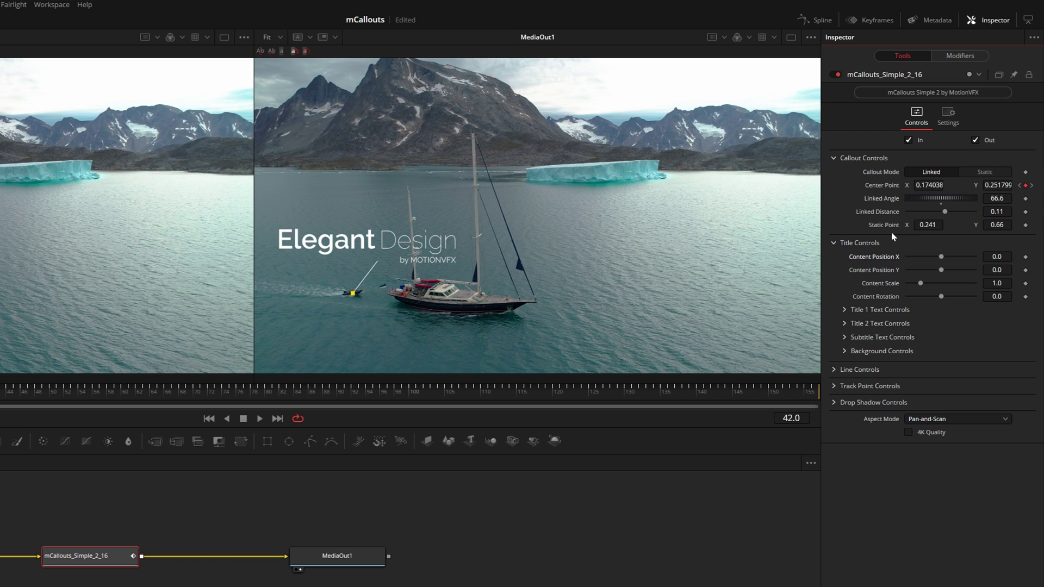
- Set the callout's Linked Distance to 0.4 and its Linked Angle to 79.6, and save the project
{"action": "left_click_drag", "start_coordinate": [946, 213], "coordinate": [953, 211]}
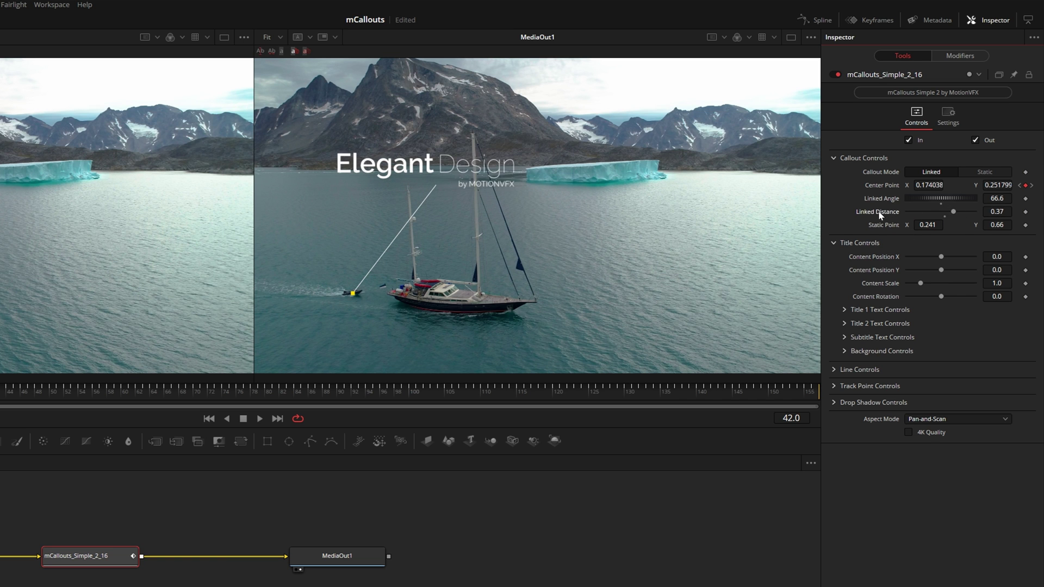
{"action": "left_click_drag", "start_coordinate": [953, 198], "coordinate": [956, 211]}
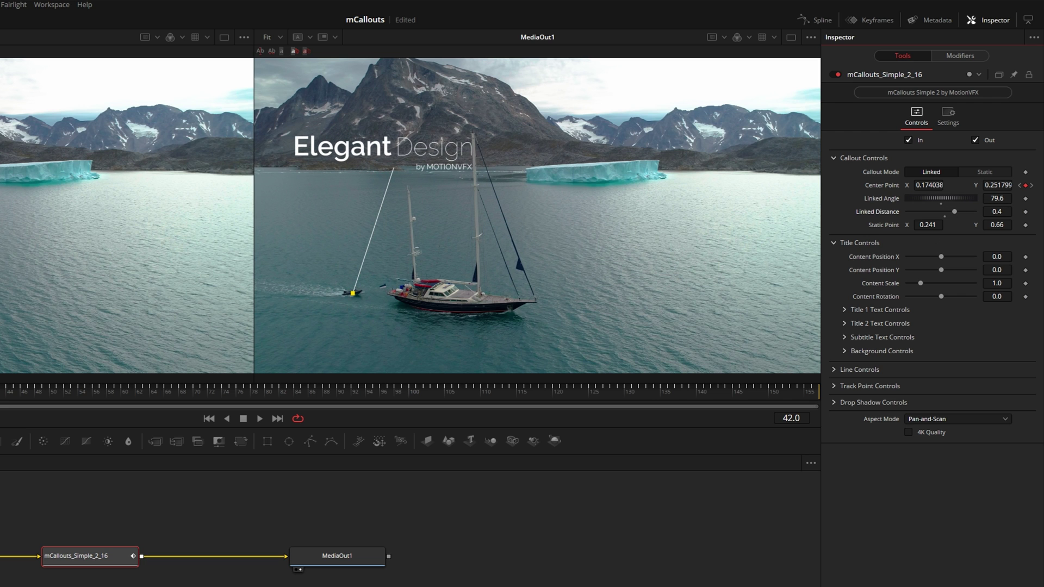
{"action": "key", "text": "ctrl+s"}
- Set the title's Content Position to X 0.17 and Y -0.021, make the Linked Angle 89.7, and play the composition
{"action": "left_click_drag", "start_coordinate": [939, 256], "coordinate": [999, 269]}
{"action": "left_click_drag", "start_coordinate": [996, 197], "coordinate": [1006, 198]}
{"action": "key", "text": "space"}
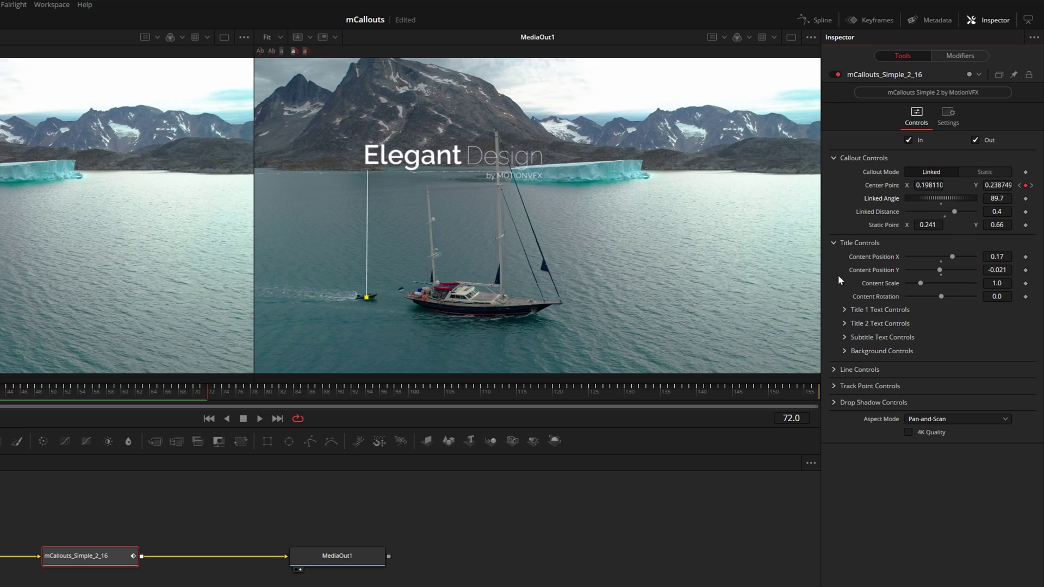
- Change the Title 1 text to "Custom" and look over the Title 2 text settings
{"action": "left_click", "coordinate": [842, 309]}
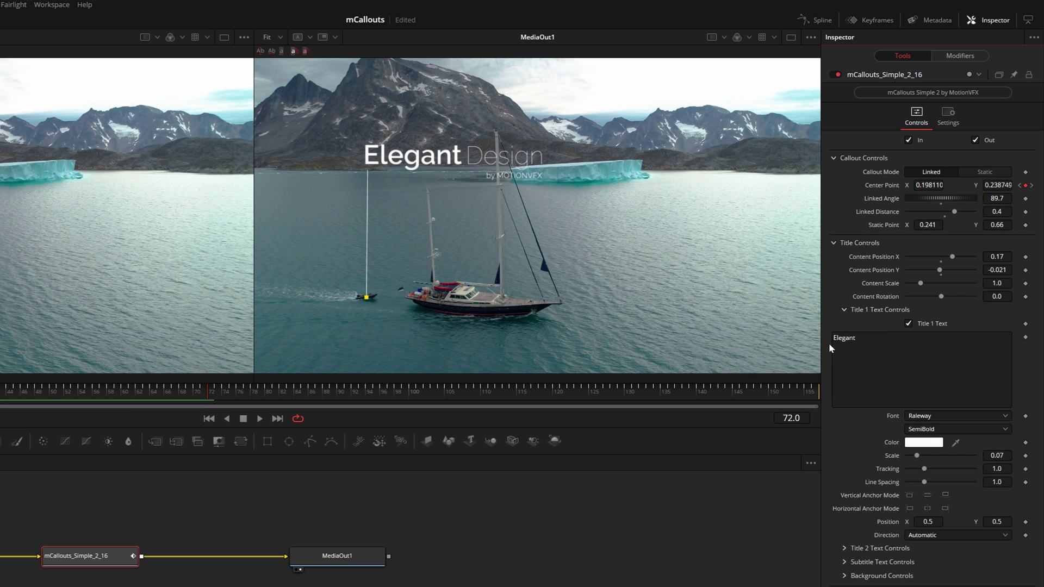
{"action": "left_click", "coordinate": [844, 338]}
{"action": "key", "text": "ctrl+a"}
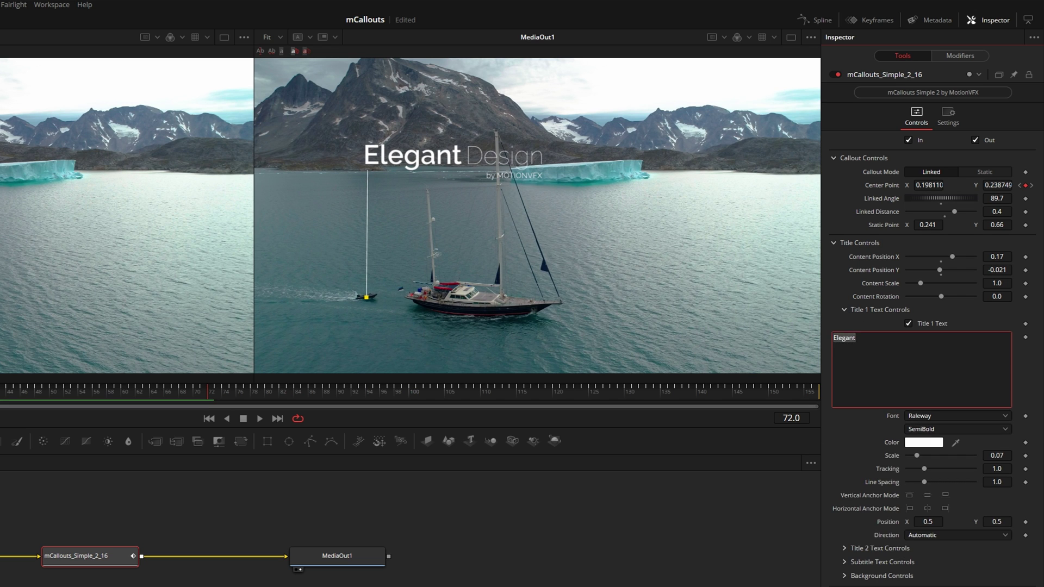
{"action": "type", "text": "Custom"}
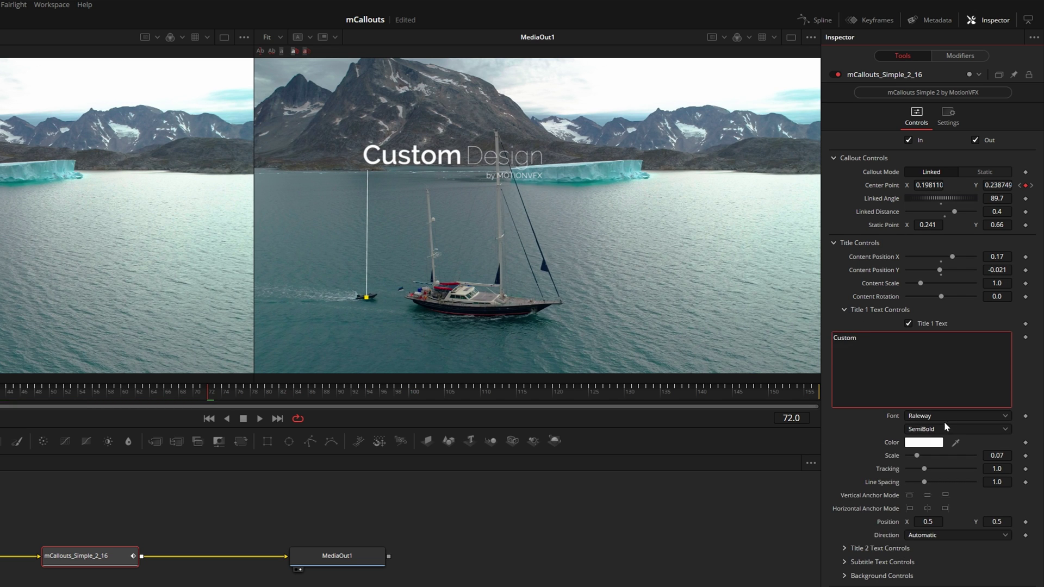
{"action": "left_click", "coordinate": [846, 310]}
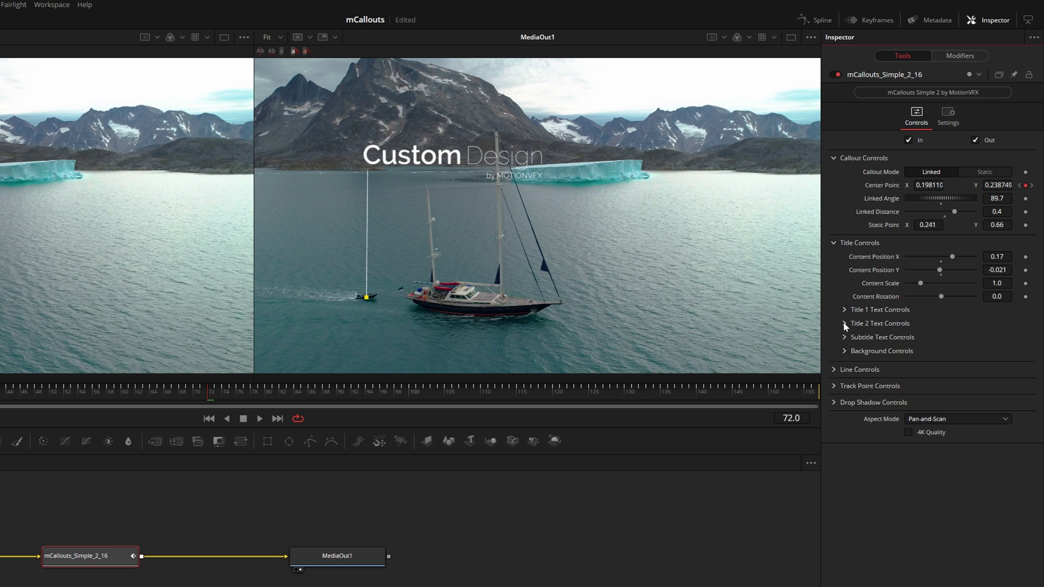
{"action": "left_click", "coordinate": [846, 323]}
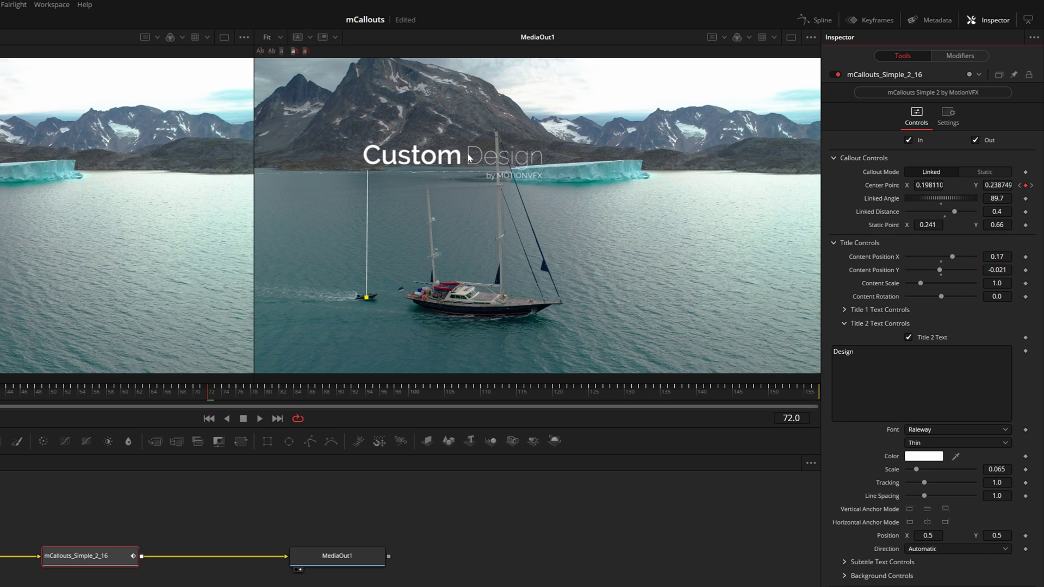
{"action": "left_click", "coordinate": [846, 323]}
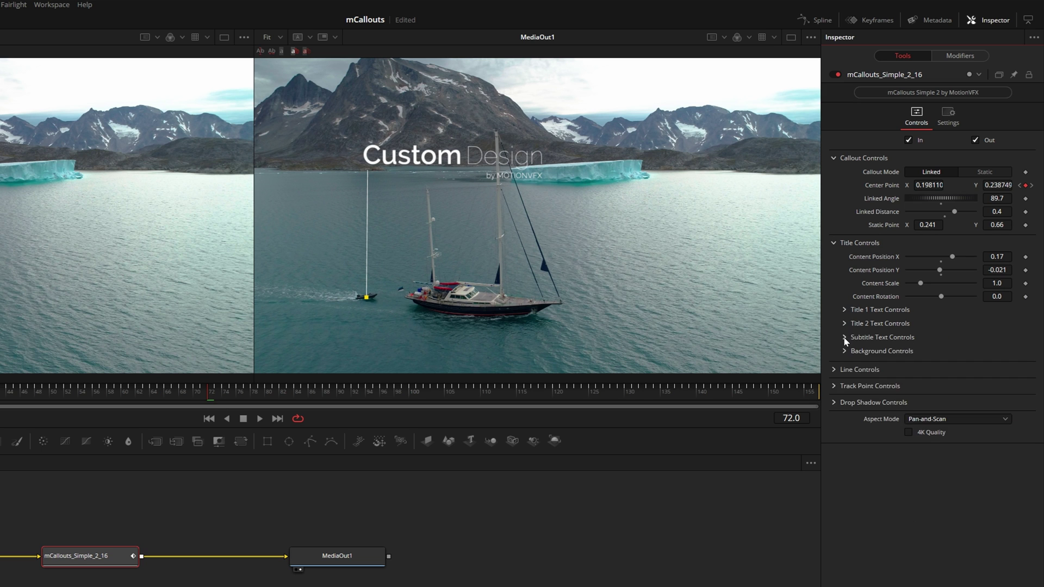
- Change the subtitle text to "by yours truly"
{"action": "left_click", "coordinate": [846, 337]}
{"action": "left_click", "coordinate": [879, 365]}
{"action": "key", "text": "ctrl+shift+Left"}
{"action": "type", "text": "yo"}
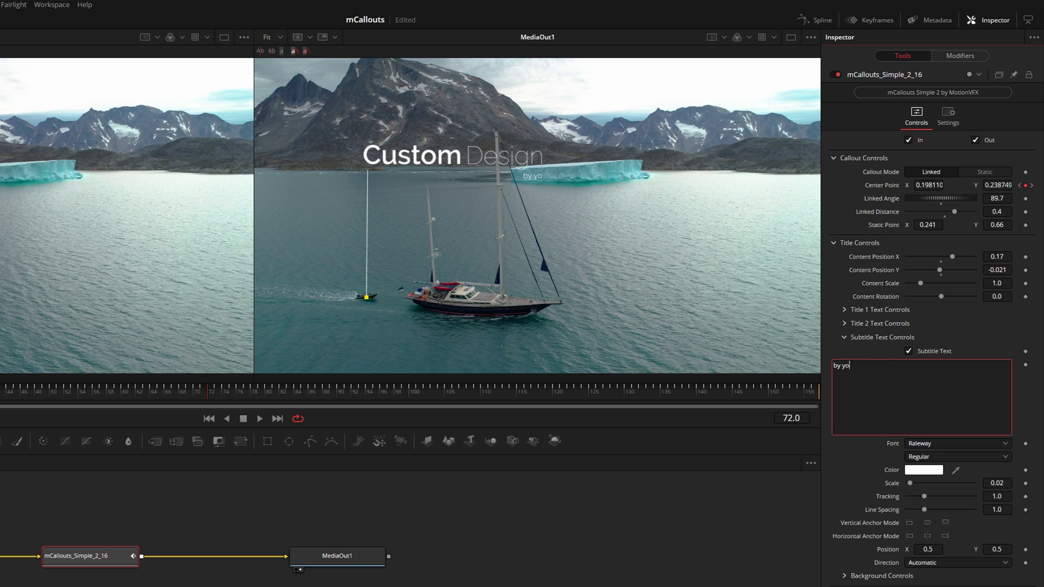
{"action": "type", "text": "urs truly"}
{"action": "left_click", "coordinate": [863, 337]}
- Try a black title background with its Alpha lowered to 0.465, and turn the background off again
{"action": "left_click", "coordinate": [863, 351]}
{"action": "left_click", "coordinate": [908, 365]}
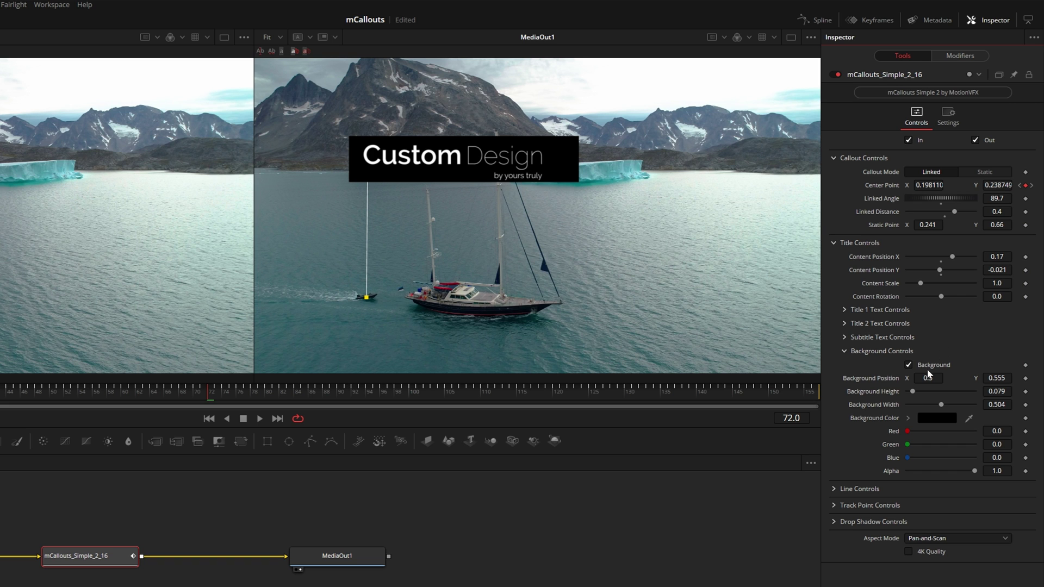
{"action": "double_click", "coordinate": [908, 364]}
{"action": "left_click_drag", "start_coordinate": [974, 471], "coordinate": [939, 471]}
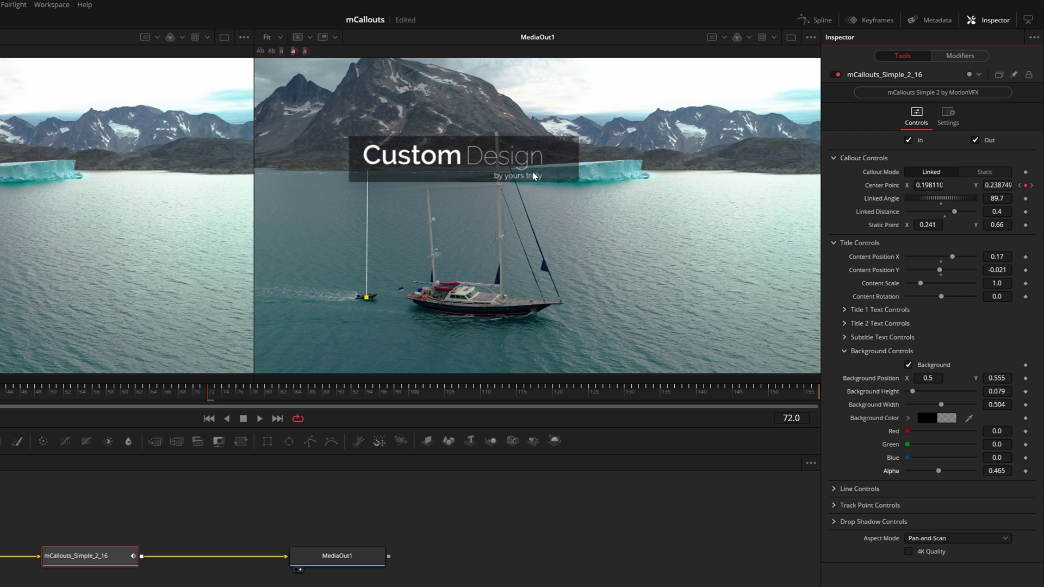
{"action": "left_click", "coordinate": [908, 365]}
{"action": "left_click", "coordinate": [844, 352]}
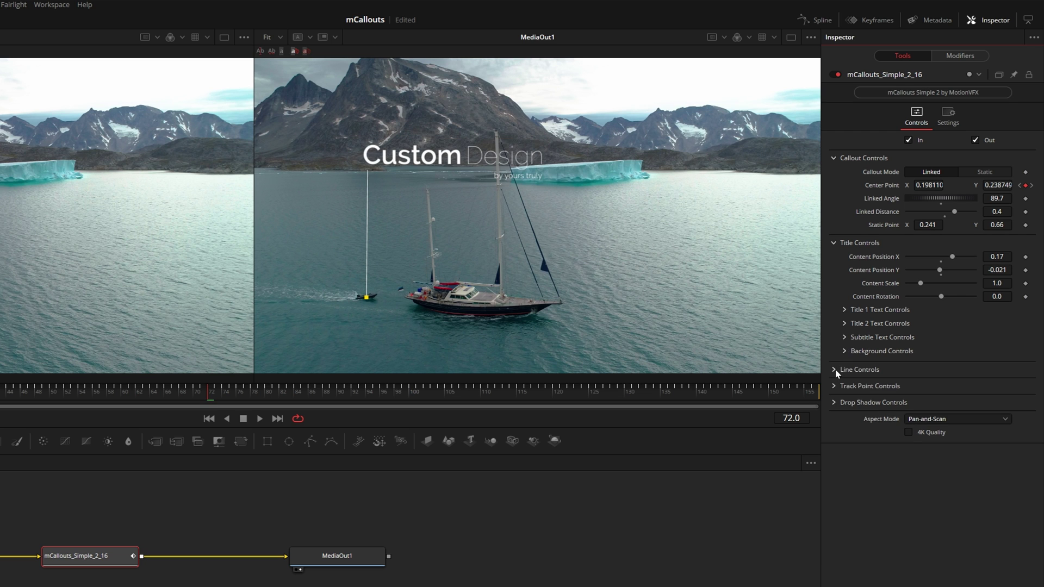
- Try the callout line's visibility, color and a Line Thickness of 0.006, and reset the thickness to its default
{"action": "left_click", "coordinate": [834, 369]}
{"action": "left_click", "coordinate": [908, 384]}
{"action": "left_click", "coordinate": [908, 384]}
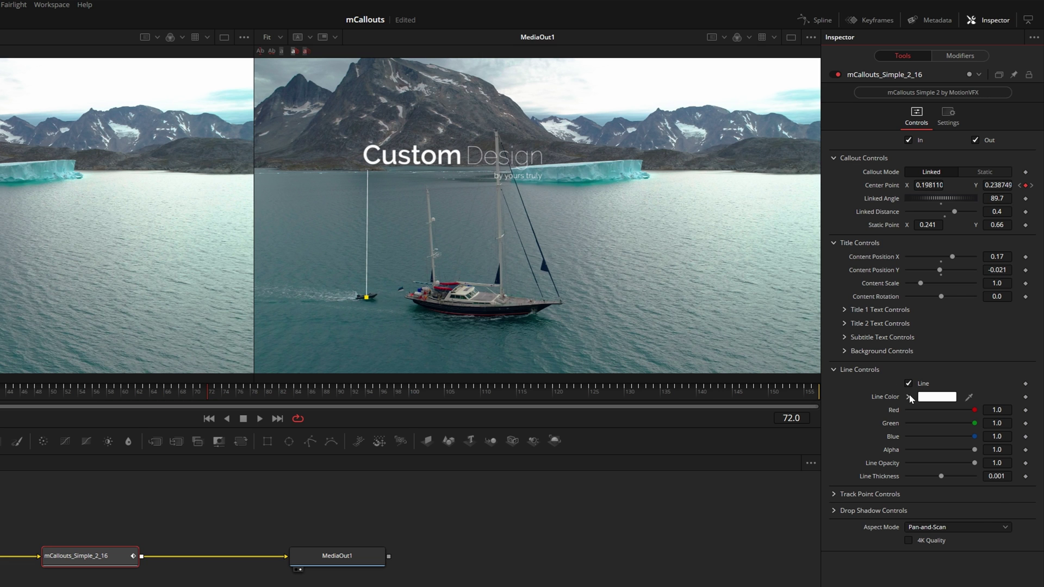
{"action": "left_click", "coordinate": [908, 397]}
{"action": "left_click_drag", "start_coordinate": [945, 423], "coordinate": [1006, 434]}
{"action": "left_click", "coordinate": [907, 407]}
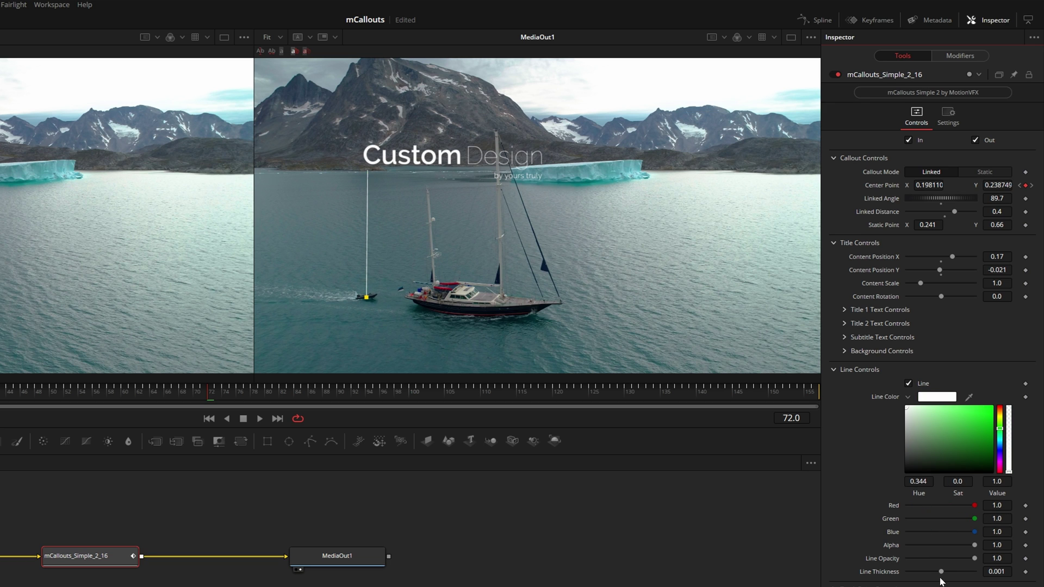
{"action": "left_click_drag", "start_coordinate": [941, 572], "coordinate": [942, 571]}
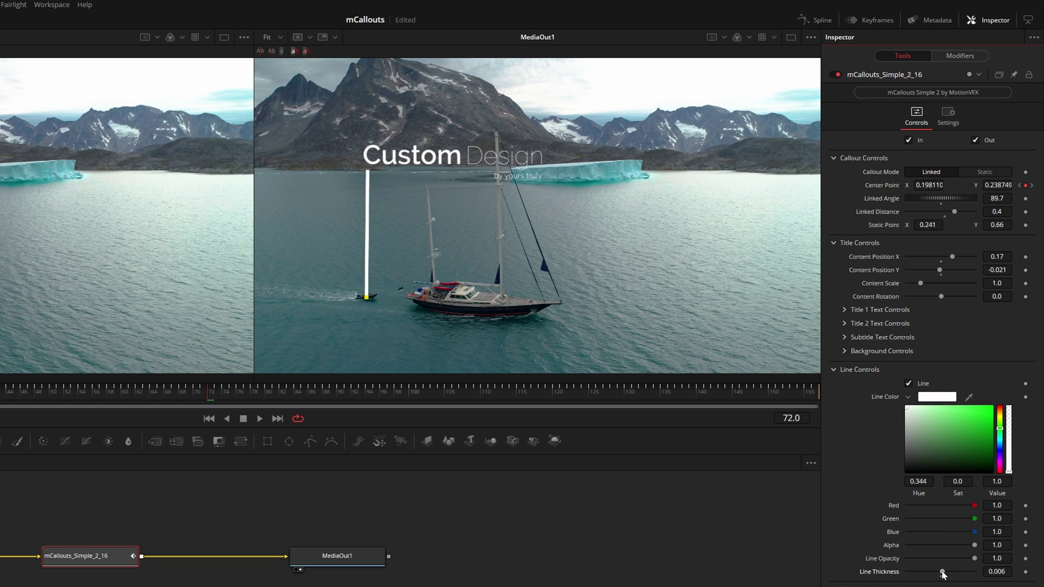
{"action": "double_click", "coordinate": [887, 571]}
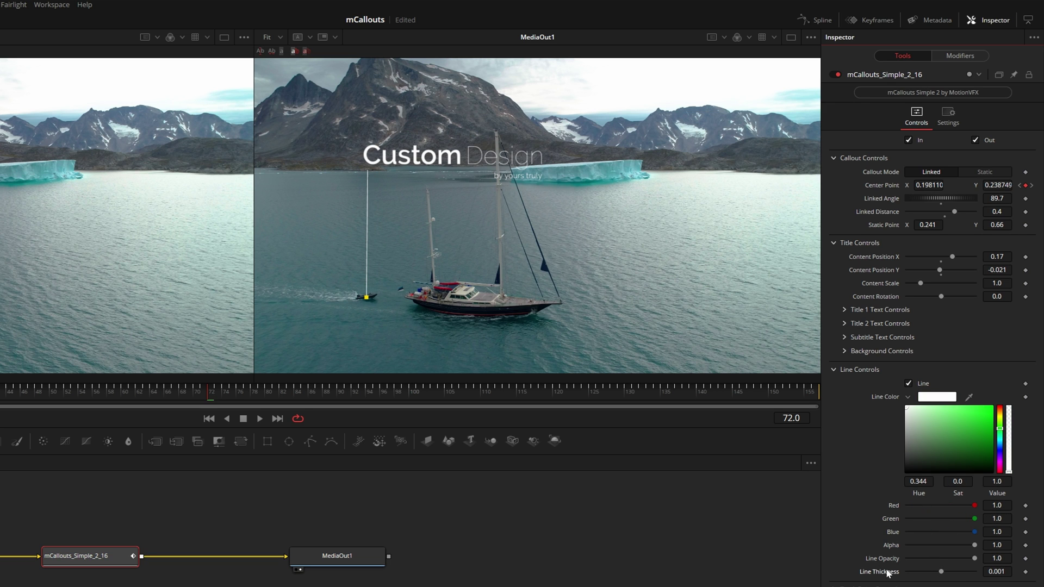
{"action": "left_click", "coordinate": [907, 397]}
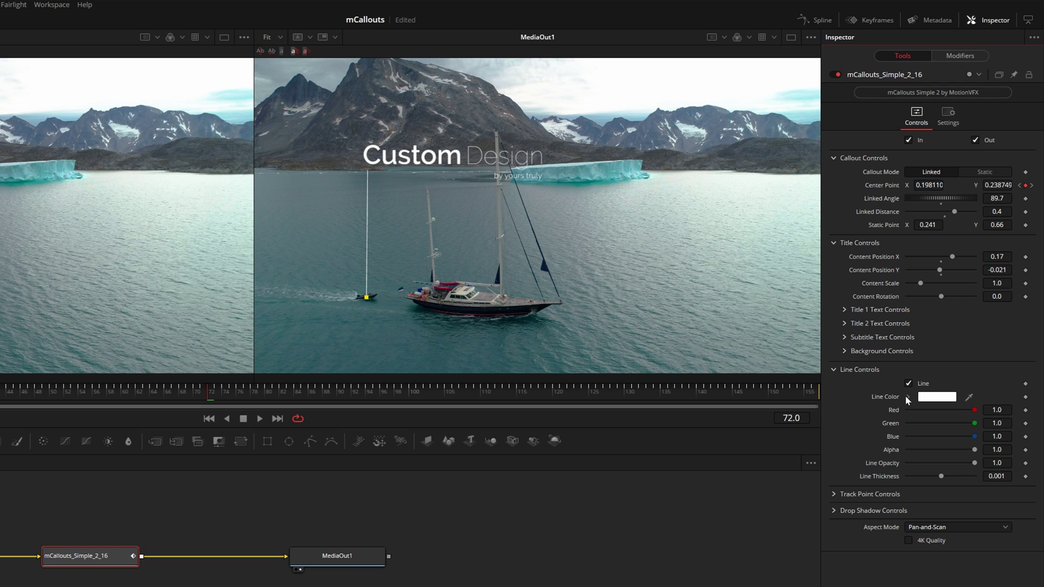
{"action": "left_click", "coordinate": [833, 370]}
- Change the callout's track point color to white
{"action": "left_click", "coordinate": [832, 384]}
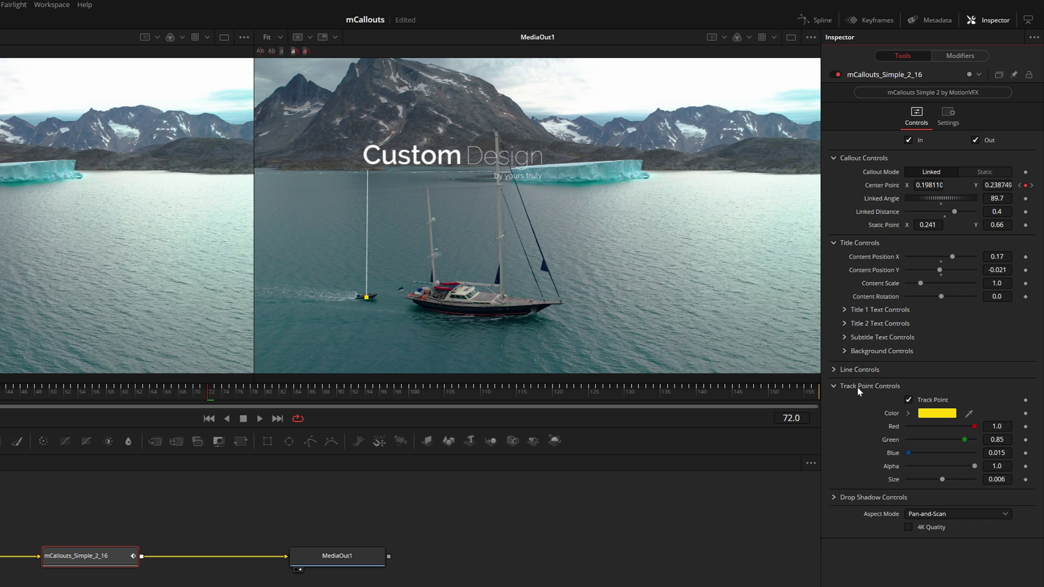
{"action": "left_click", "coordinate": [908, 400]}
{"action": "left_click", "coordinate": [908, 412]}
{"action": "left_click_drag", "start_coordinate": [996, 447], "coordinate": [862, 400]}
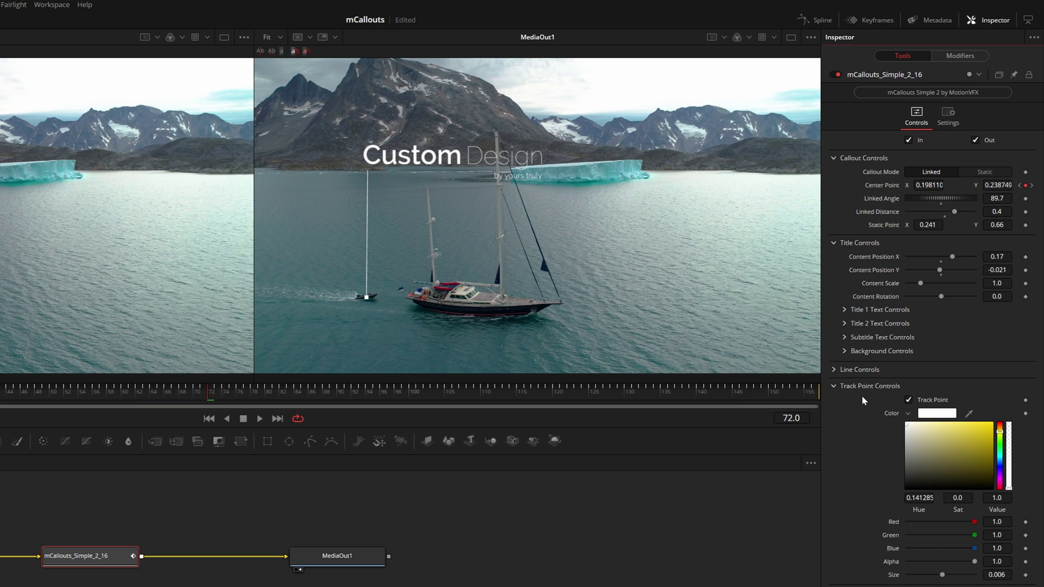
{"action": "left_click", "coordinate": [835, 386]}
- Enable the callout's drop shadow and adjust it to strength 0.898, angle 146.0, distance 0.0063 and blur 0.346
{"action": "left_click", "coordinate": [835, 402]}
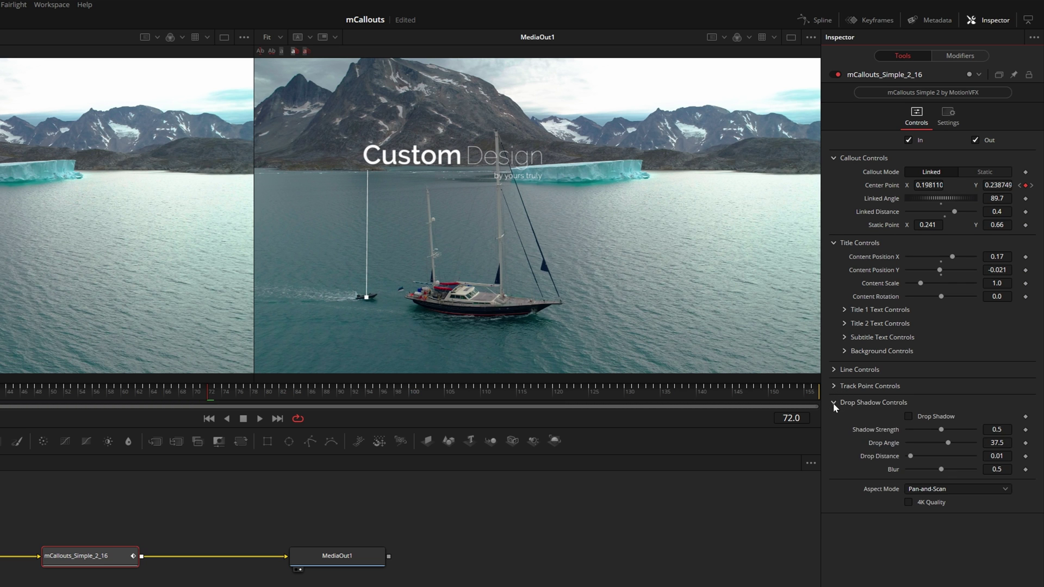
{"action": "left_click", "coordinate": [909, 417]}
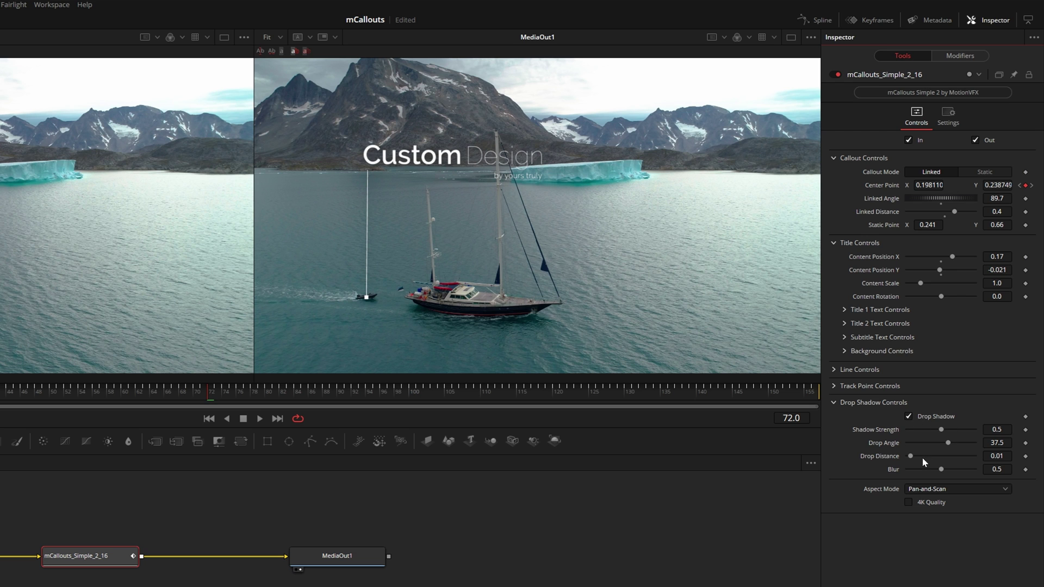
{"action": "left_click_drag", "start_coordinate": [936, 470], "coordinate": [919, 469]}
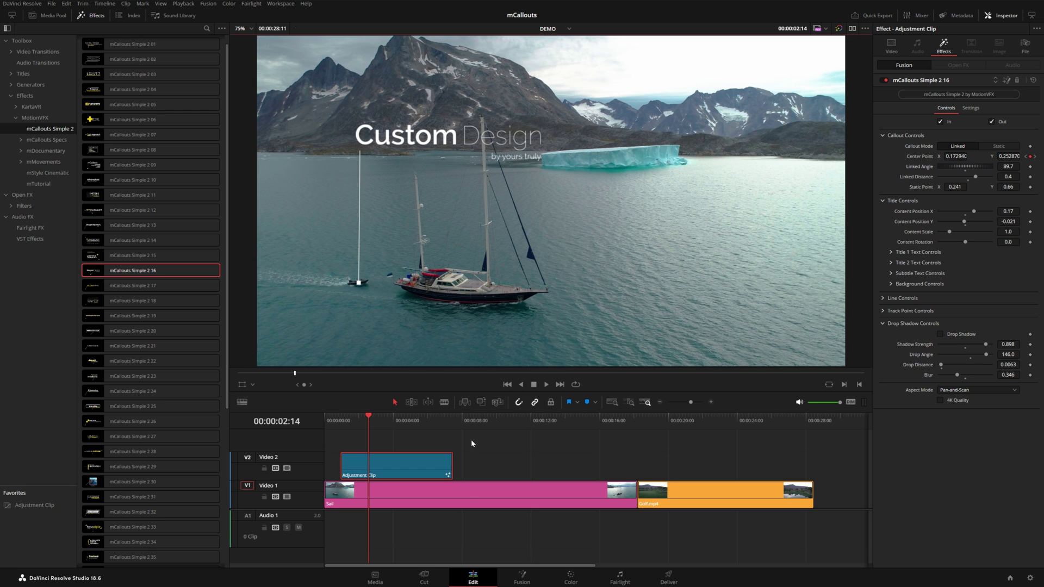
- Try mCallouts Simple 2 10 as a second effect on the existing adjustment clip, and remove it from the clip again
{"action": "left_click", "coordinate": [470, 496]}
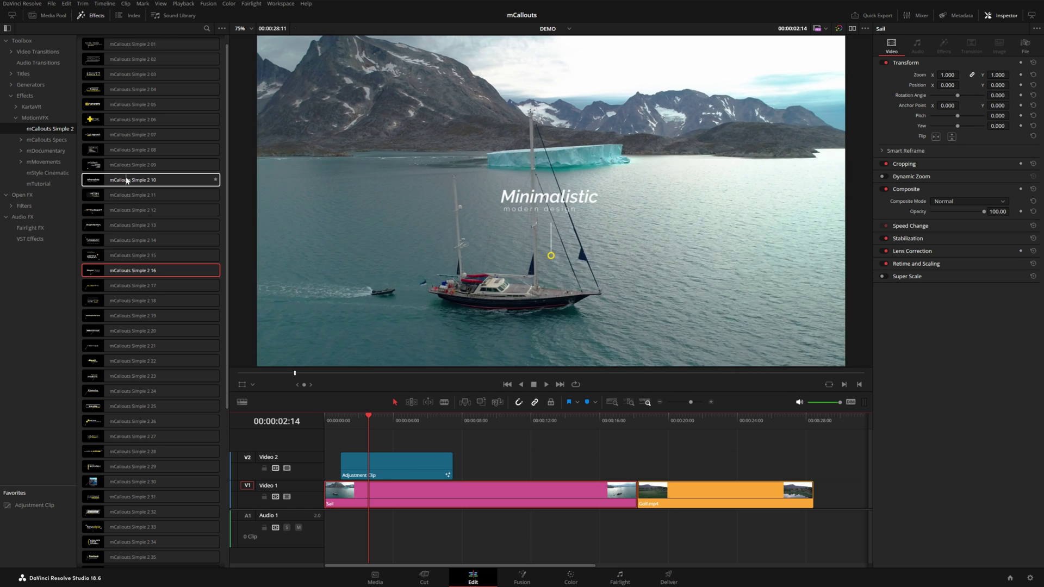
{"action": "left_click_drag", "start_coordinate": [123, 181], "coordinate": [379, 462]}
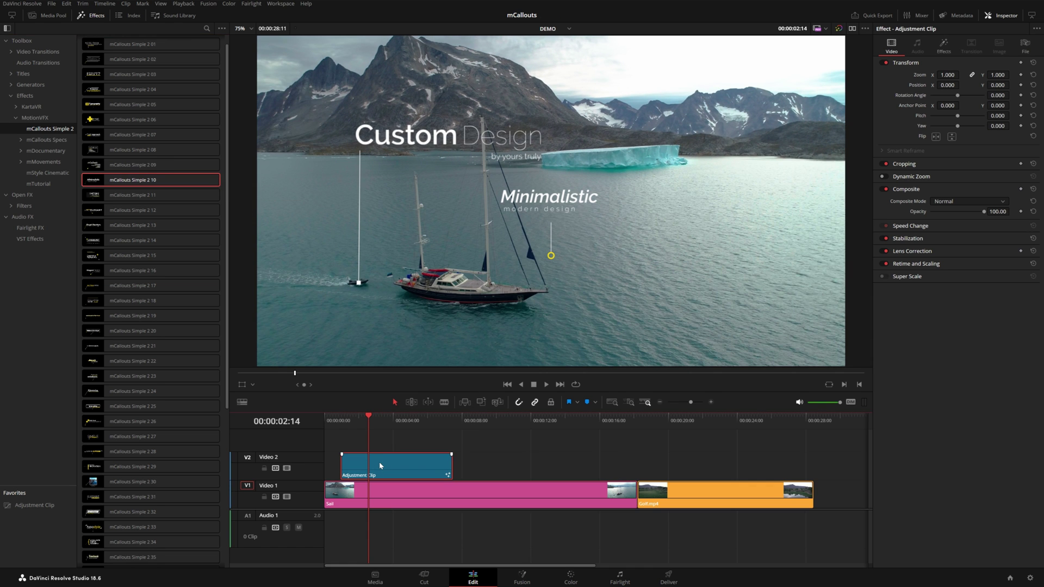
{"action": "left_click", "coordinate": [945, 48]}
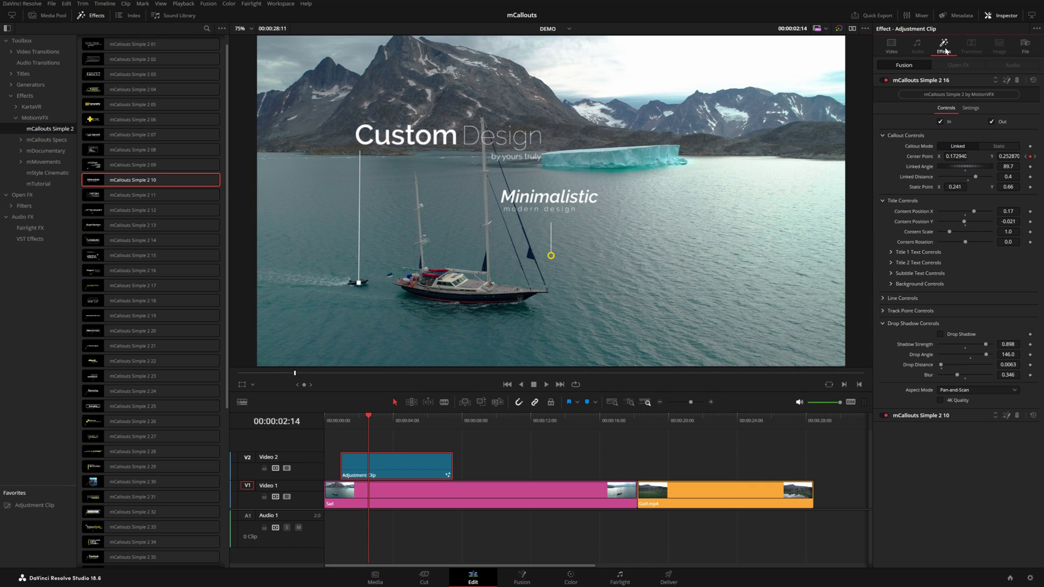
{"action": "left_click", "coordinate": [930, 82]}
{"action": "left_click", "coordinate": [927, 94]}
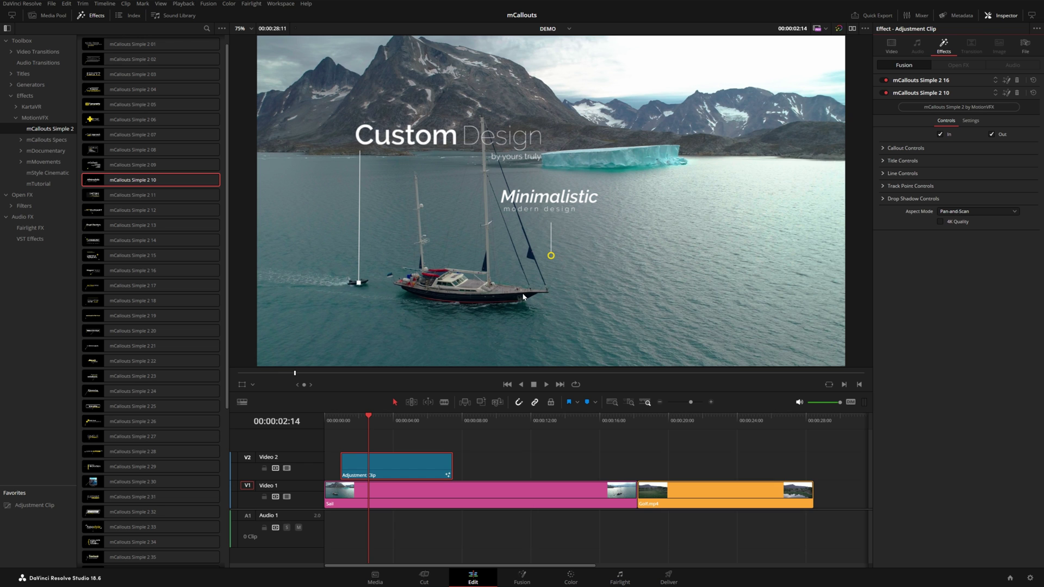
{"action": "left_click", "coordinate": [1017, 93]}
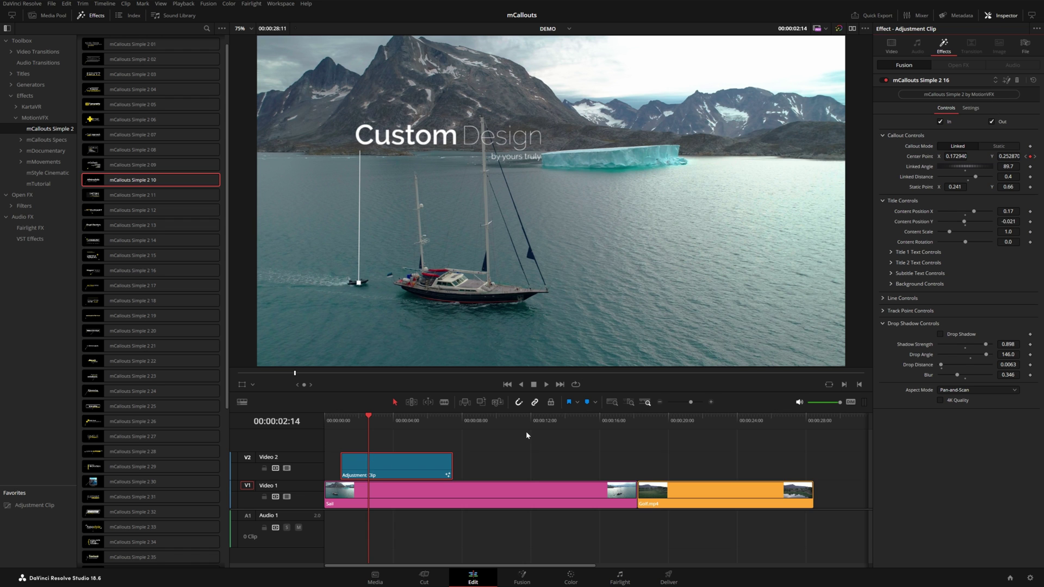
- Open the adjustment clip's Fusion composition and insert the mCallouts Simple 2 10 template between the mCallouts_Simple_2_16 and MediaOut1 nodes
{"action": "mouse_move", "coordinate": [147, 184]}
{"action": "left_click", "coordinate": [1006, 80]}
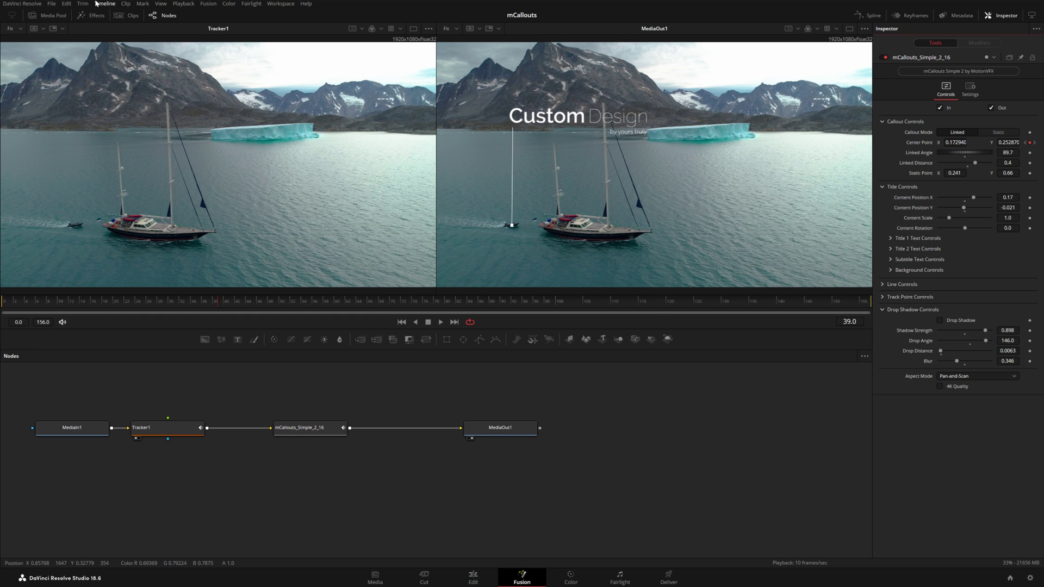
{"action": "left_click", "coordinate": [92, 16]}
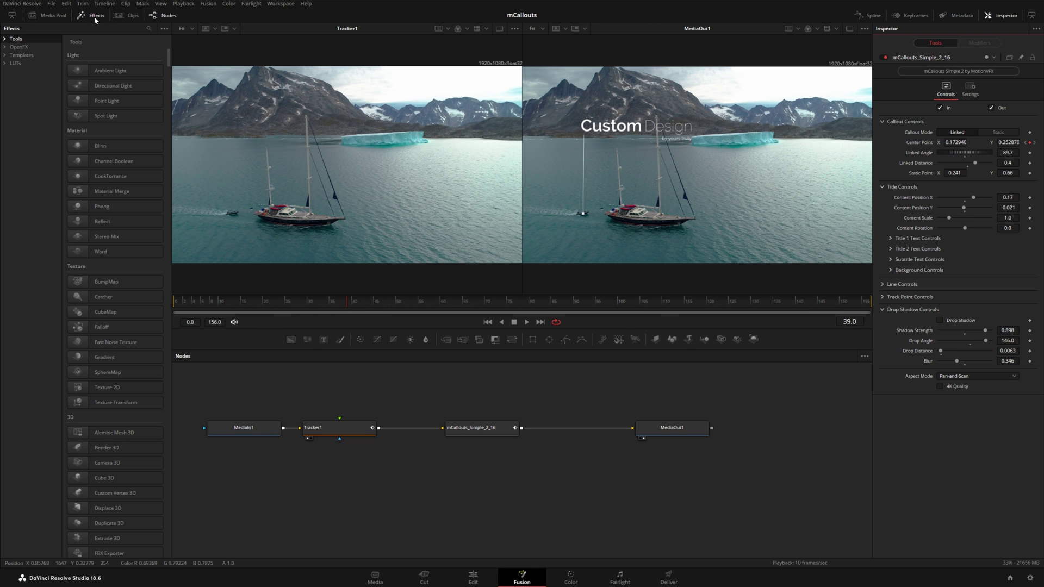
{"action": "left_click", "coordinate": [6, 55]}
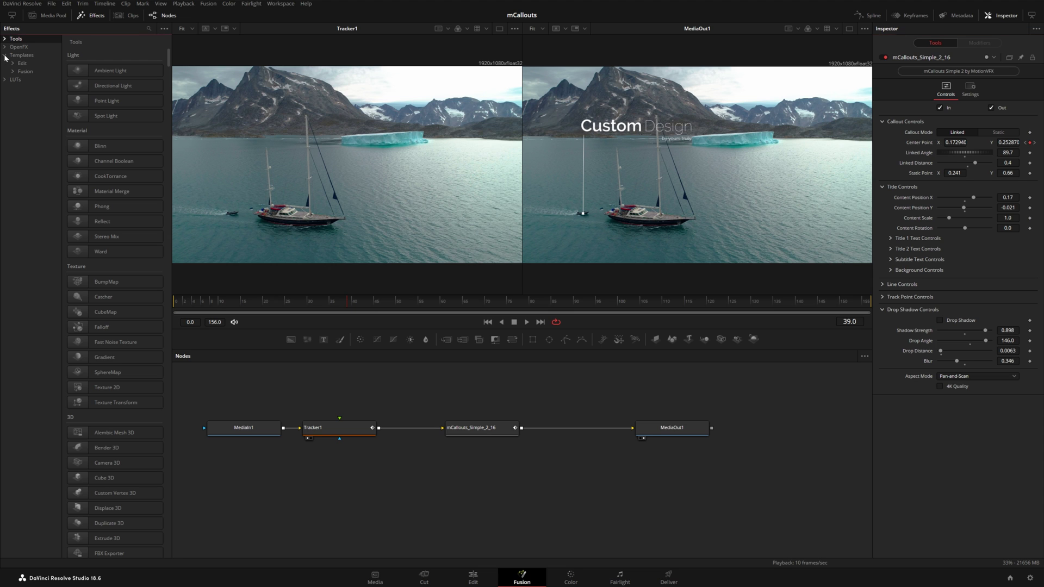
{"action": "left_click", "coordinate": [13, 63]}
{"action": "left_click", "coordinate": [22, 72]}
{"action": "left_click", "coordinate": [29, 79]}
{"action": "left_click", "coordinate": [52, 87]}
{"action": "mouse_move", "coordinate": [62, 92]}
{"action": "left_mouse_down"}
{"action": "mouse_move", "coordinate": [87, 97]}
{"action": "mouse_move", "coordinate": [56, 98]}
{"action": "left_mouse_up"}
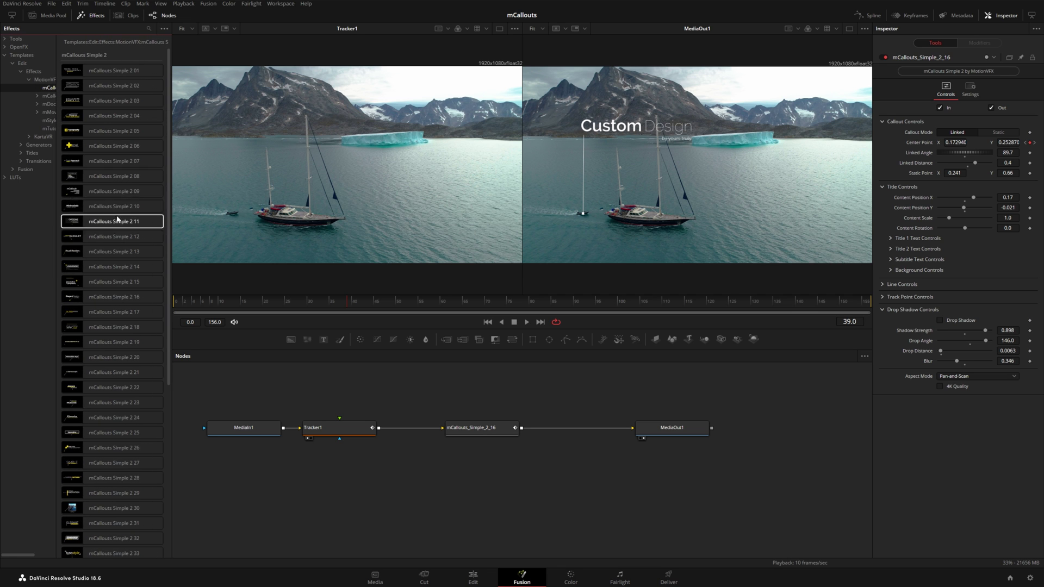
{"action": "left_click_drag", "start_coordinate": [108, 209], "coordinate": [571, 429]}
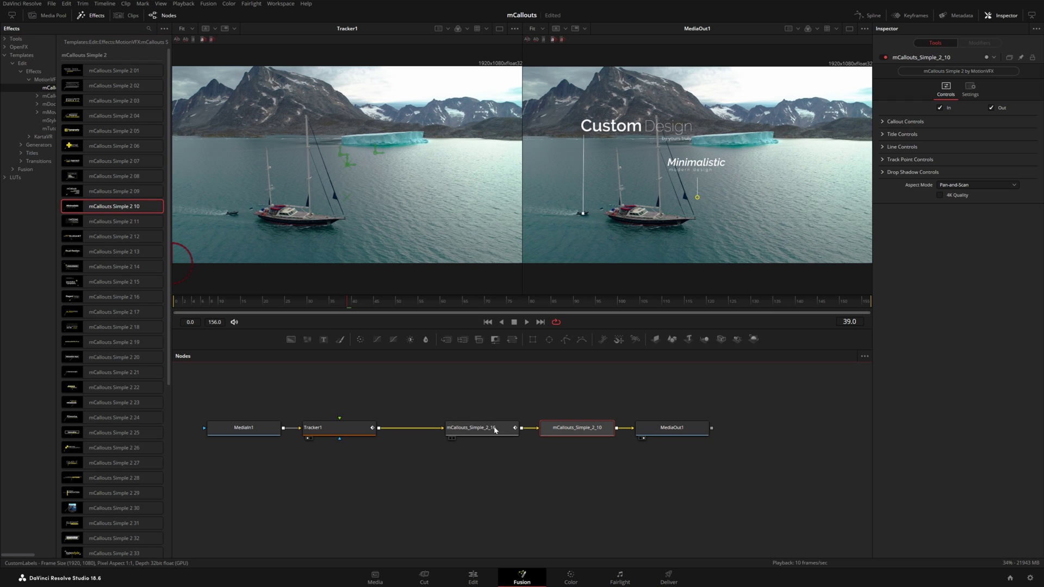
{"action": "left_click", "coordinate": [92, 15]}
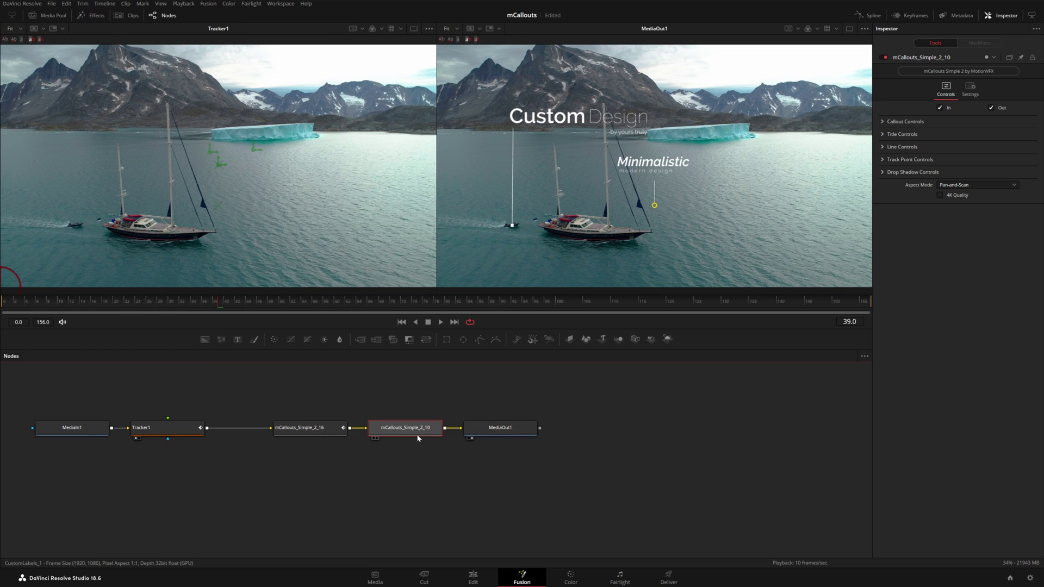
- Connect the second callout's Center Point to the Tracker1Tracker1Path Position
{"action": "left_click", "coordinate": [882, 122]}
{"action": "right_click", "coordinate": [920, 145]}
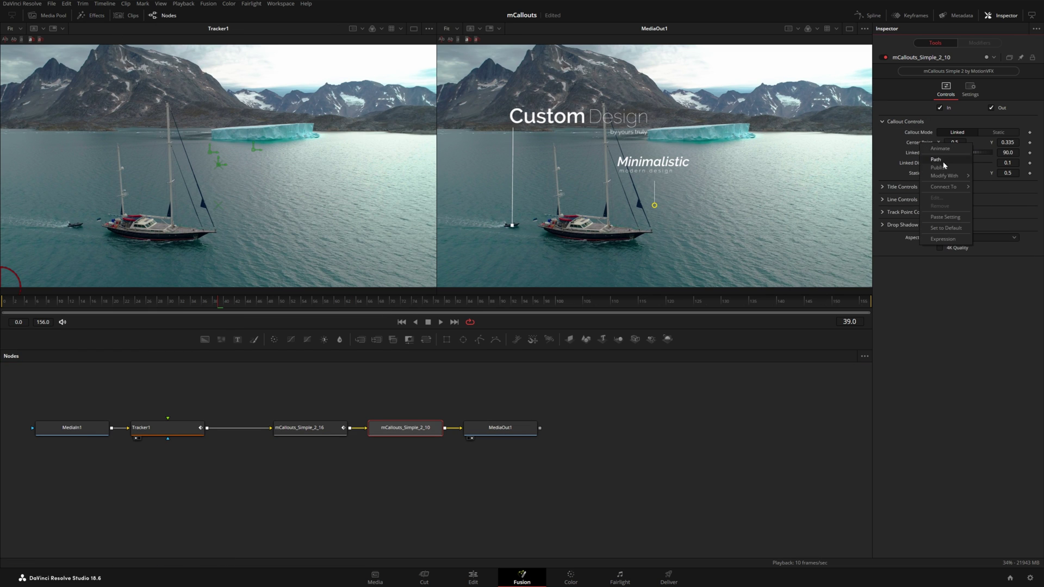
{"action": "mouse_move", "coordinate": [946, 186]}
{"action": "mouse_move", "coordinate": [878, 309]}
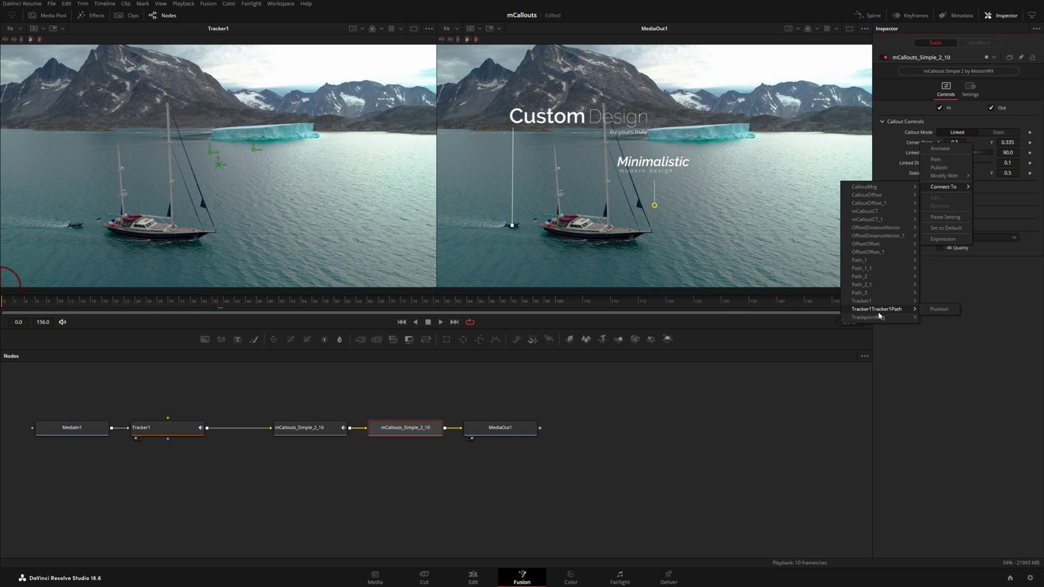
{"action": "left_click", "coordinate": [939, 309]}
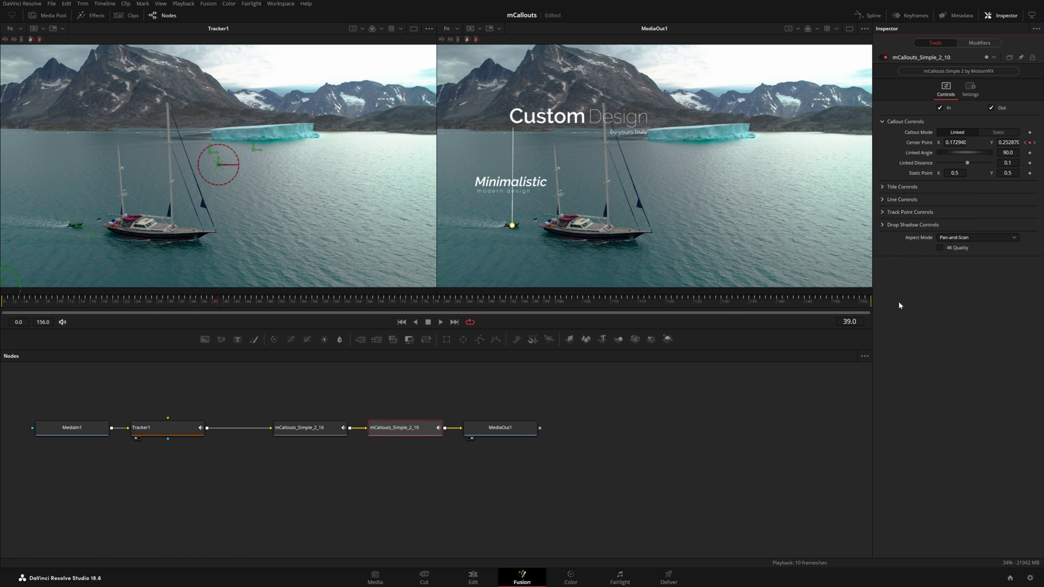
- Set the second callout to Static mode with its static point about 0.33, 0.153, and offset the title content to X 0.084, Y -0.105
{"action": "left_click", "coordinate": [998, 132]}
{"action": "left_click_drag", "start_coordinate": [655, 166], "coordinate": [580, 261]}
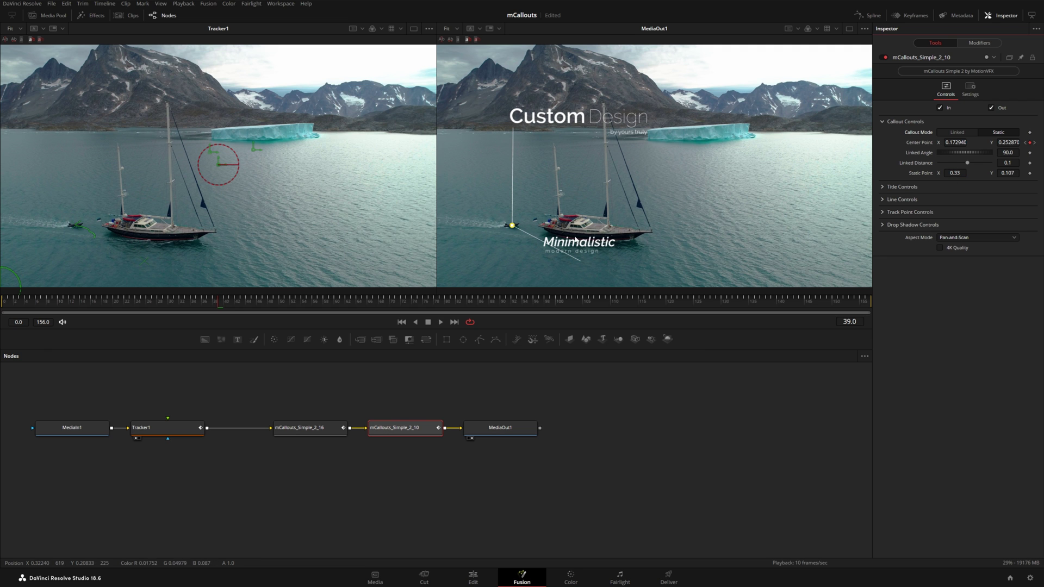
{"action": "left_click", "coordinate": [883, 187]}
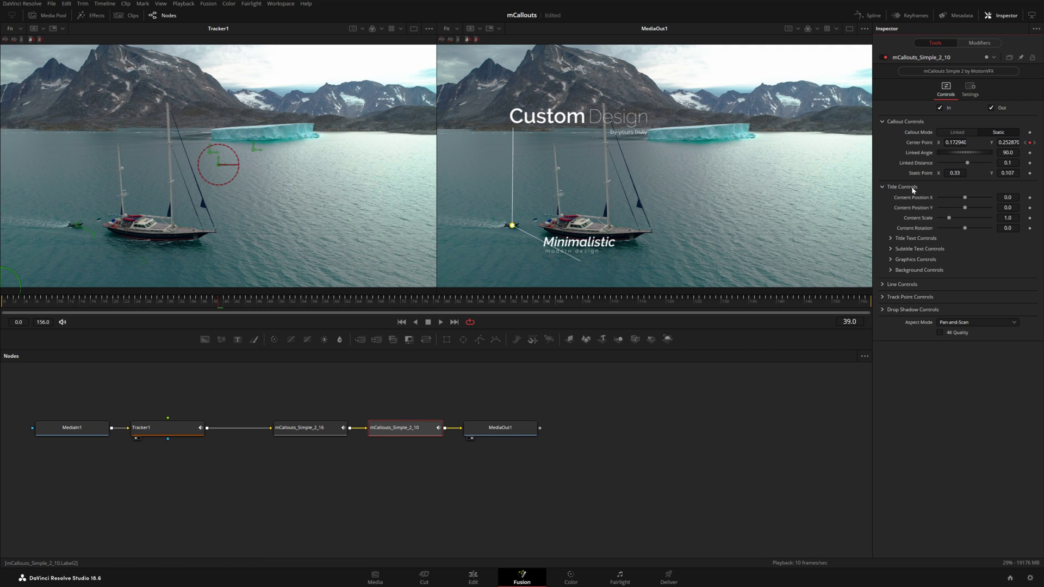
{"action": "left_click_drag", "start_coordinate": [965, 208], "coordinate": [612, 282]}
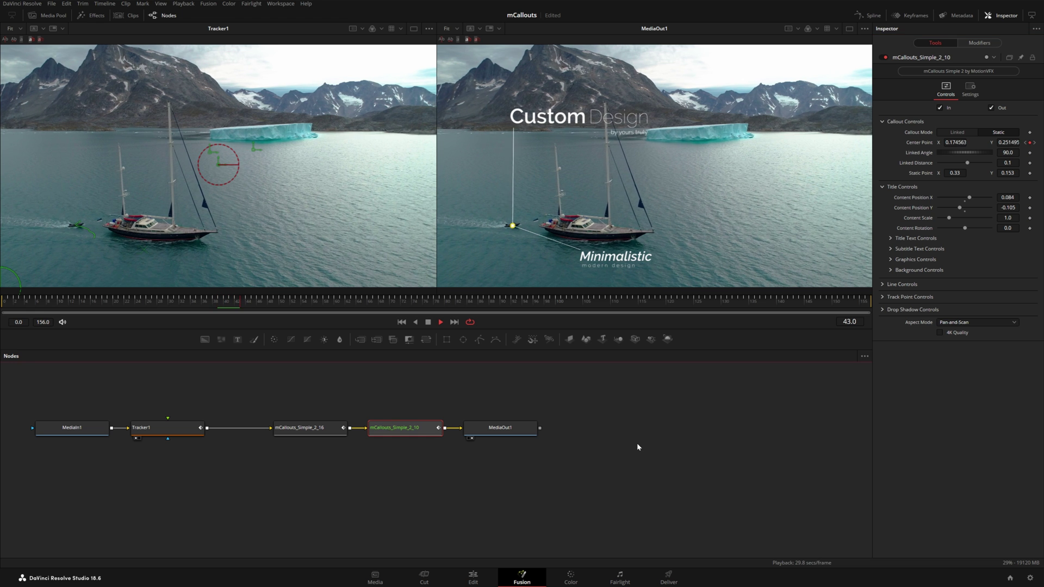
{"action": "left_click", "coordinate": [137, 302]}
{"action": "left_click_drag", "start_coordinate": [137, 302], "coordinate": [212, 303]}
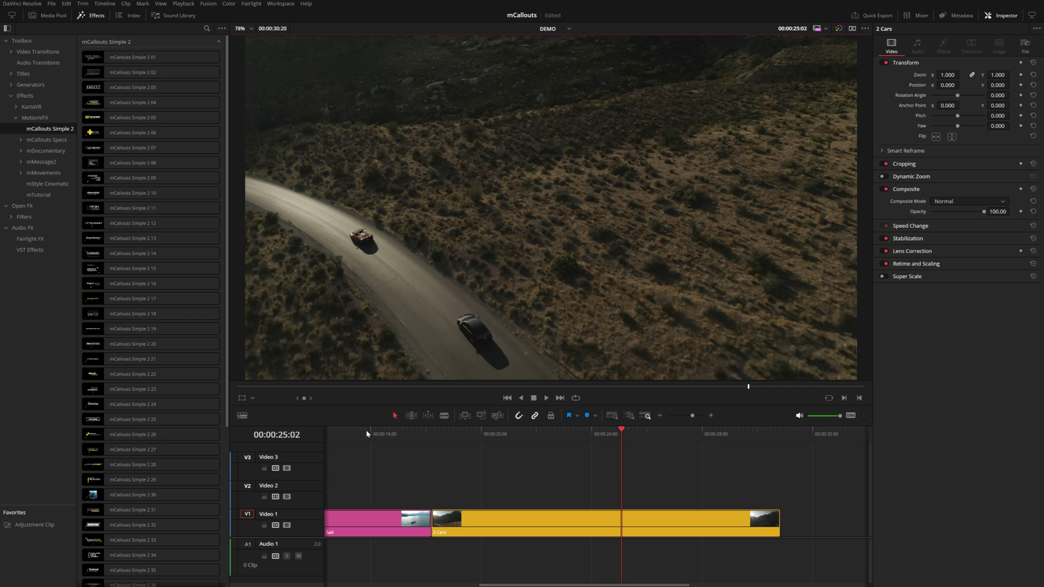
- Place an adjustment clip on Video 2 above the 2 Cars clip, shifted slightly later to suit the orange car's appearance
{"action": "left_click_drag", "start_coordinate": [34, 525], "coordinate": [486, 495]}
{"action": "left_click", "coordinate": [488, 441]}
{"action": "key", "text": "space"}
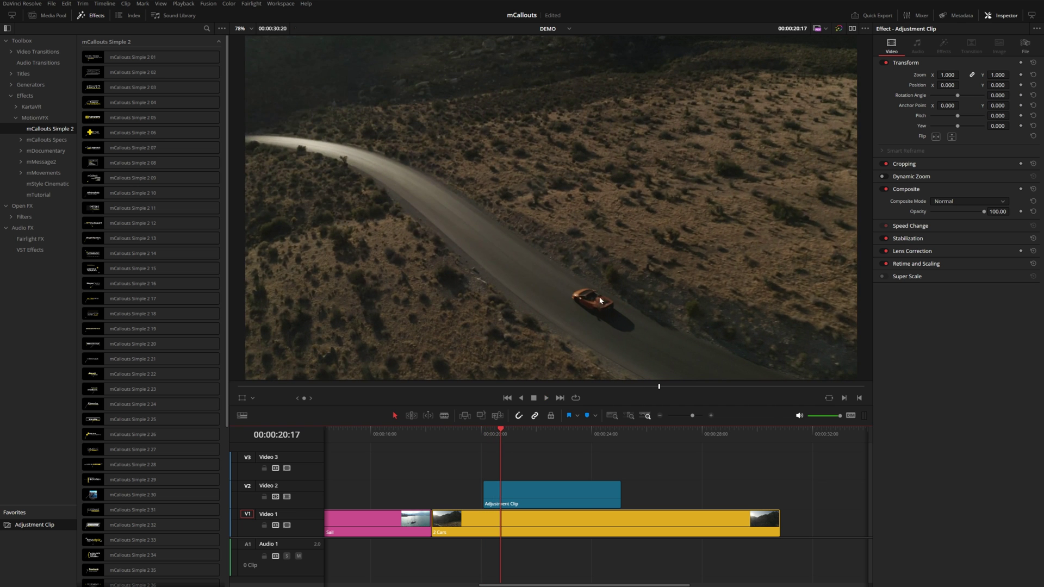
{"action": "left_click", "coordinate": [485, 438]}
{"action": "left_click", "coordinate": [515, 493]}
{"action": "left_click_drag", "start_coordinate": [515, 493], "coordinate": [523, 493]}
- Play through the orange car's shot and extend the end of the Video 2 adjustment clip to cover it longer
{"action": "key", "text": "space"}
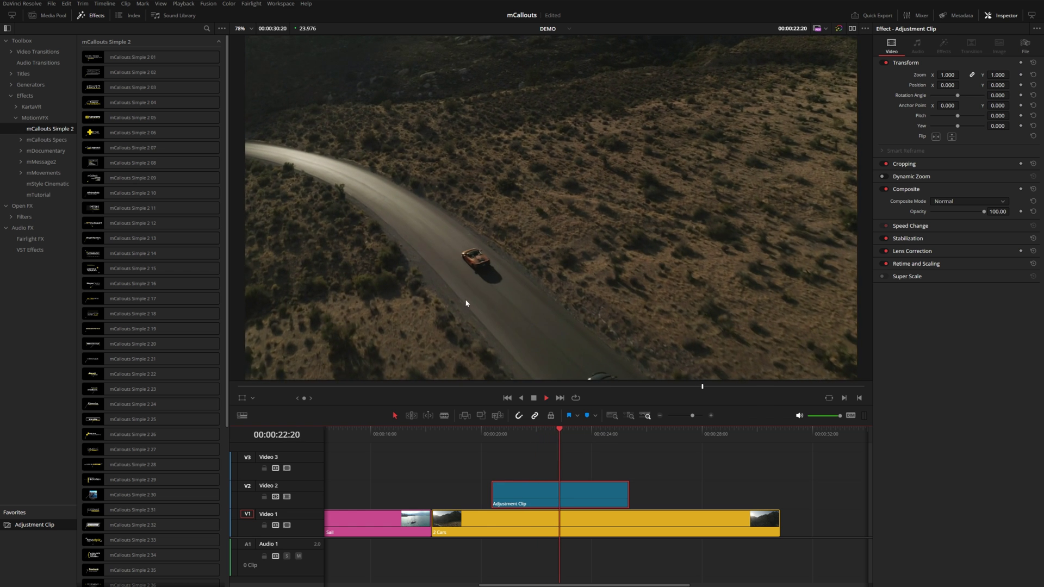
{"action": "key", "text": "space"}
{"action": "left_click_drag", "start_coordinate": [631, 496], "coordinate": [652, 495]}
{"action": "key", "text": "space"}
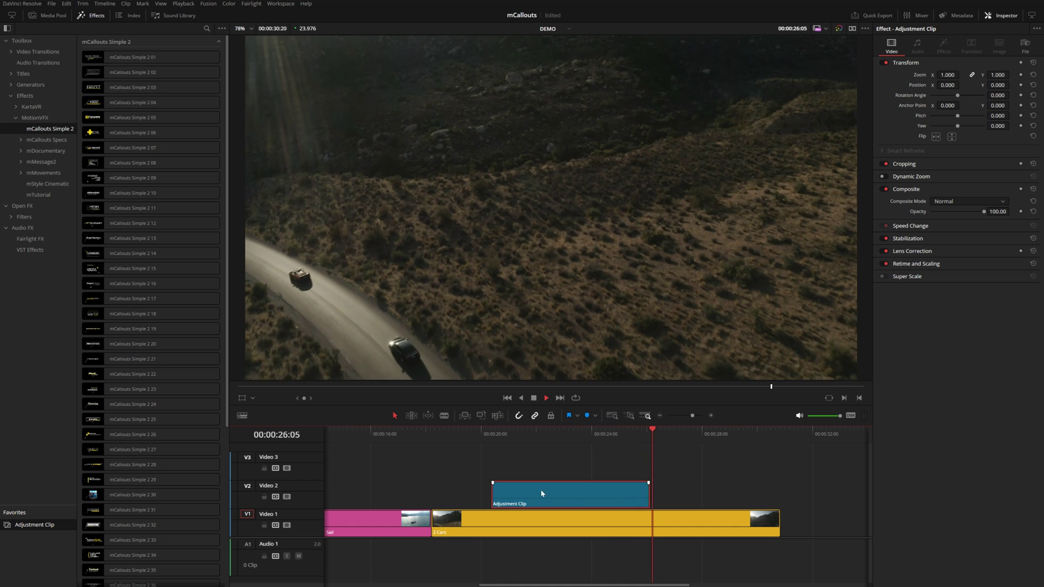
- Duplicate the adjustment clip onto Video 3, align its start with the second car's entrance and trim its end to about 00:00:26:20
{"action": "left_click_drag", "start_coordinate": [514, 496], "coordinate": [569, 473]}
{"action": "key", "text": "Up"}
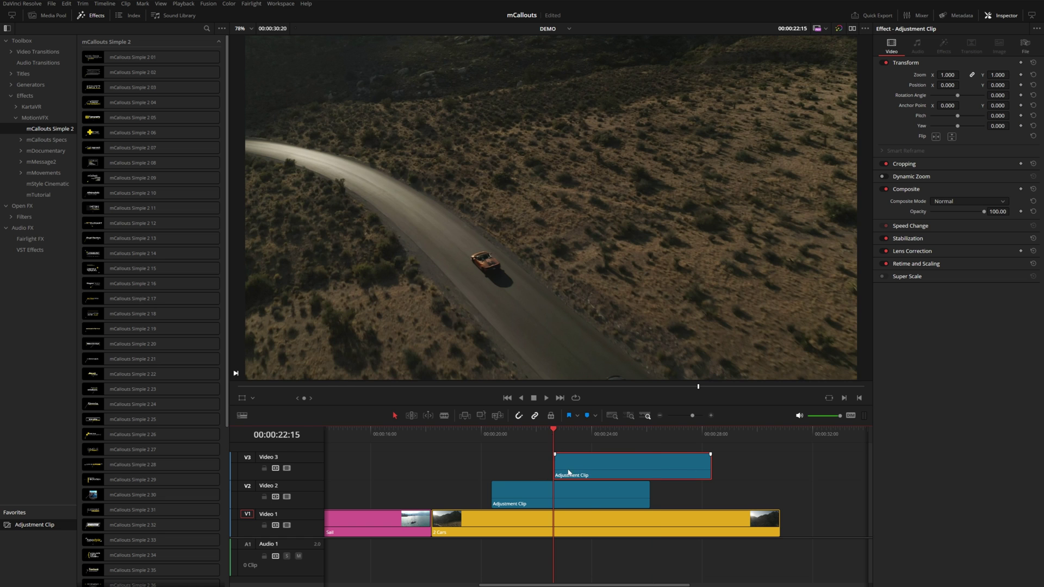
{"action": "key", "text": "space"}
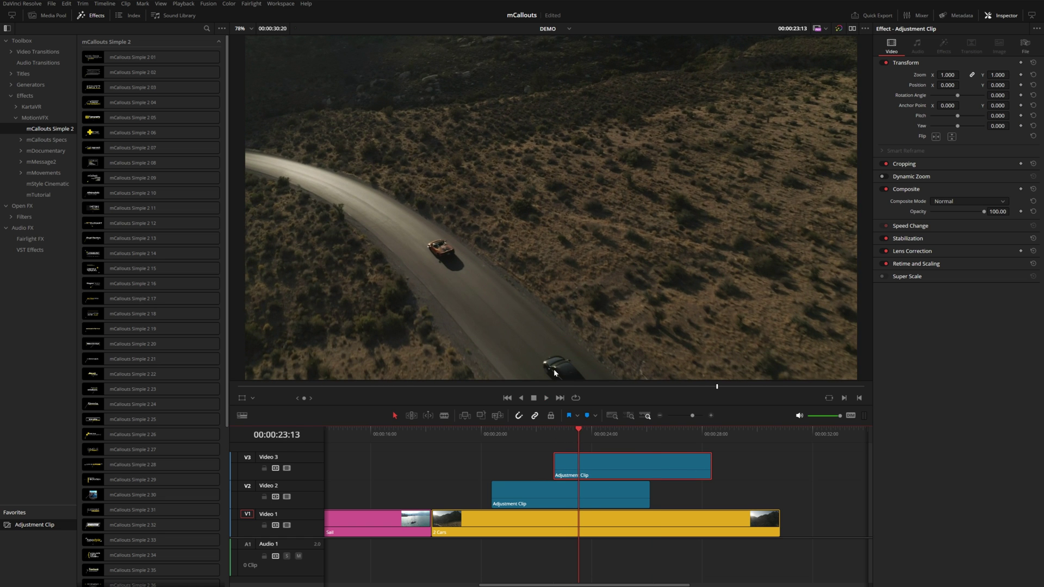
{"action": "left_click_drag", "start_coordinate": [574, 472], "coordinate": [586, 472]}
{"action": "key", "text": "Up"}
{"action": "key", "text": "space"}
{"action": "left_click_drag", "start_coordinate": [727, 471], "coordinate": [668, 467]}
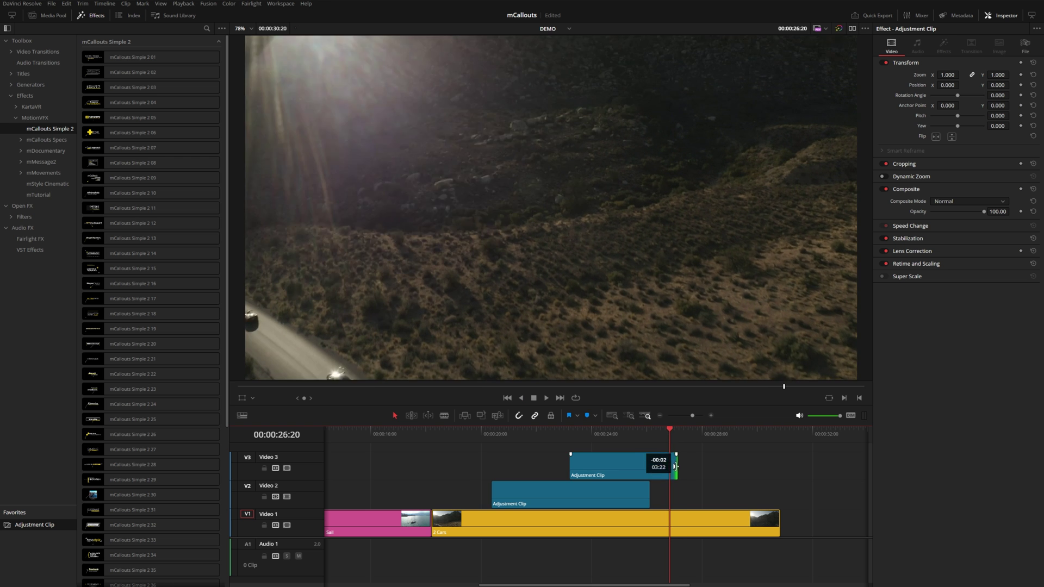
- Apply mCallouts Simple 2 39 to the adjustment clip on Video 2
{"action": "left_click", "coordinate": [532, 435]}
{"action": "left_click", "coordinate": [544, 484]}
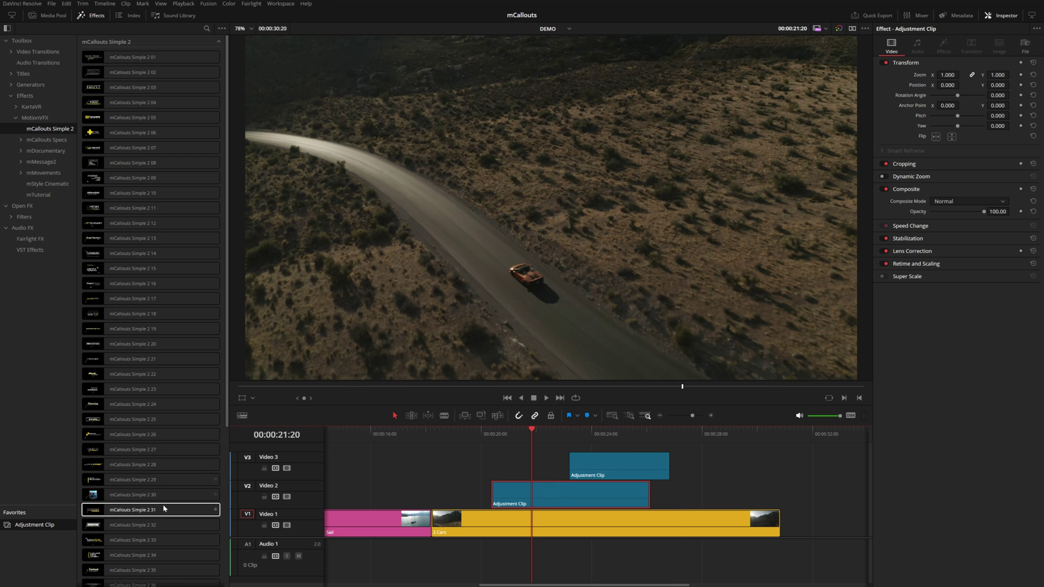
{"action": "scroll", "coordinate": [157, 490], "scroll_direction": "down", "scroll_amount": 5}
{"action": "left_click_drag", "start_coordinate": [137, 405], "coordinate": [554, 496]}
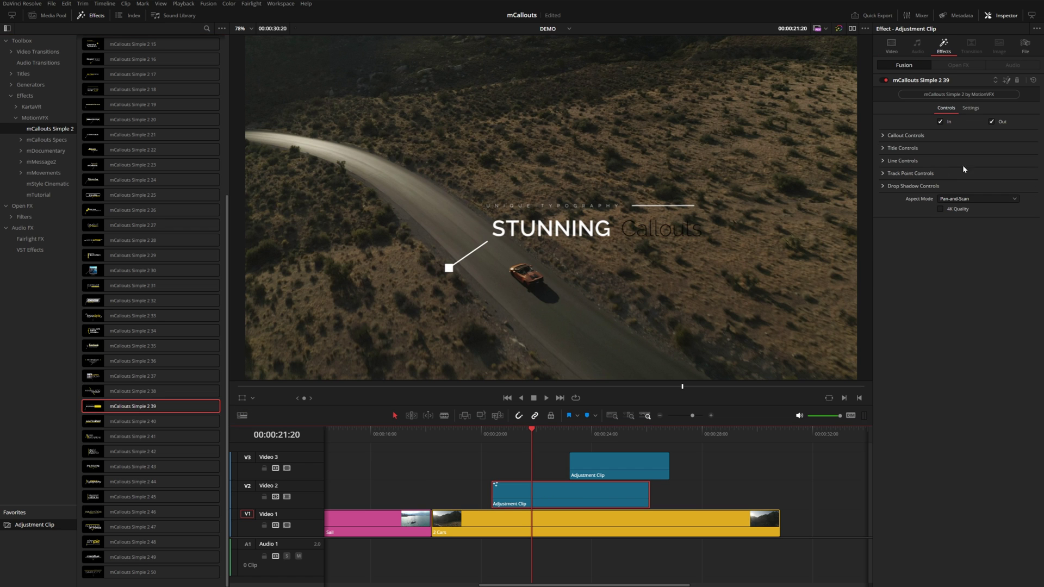
- Open the new callout in Fusion, add a Tracker node between MediaIn1 and mCallouts_Simple_2_39, and view it in the first viewer
{"action": "left_click", "coordinate": [1007, 80]}
{"action": "left_click", "coordinate": [95, 469]}
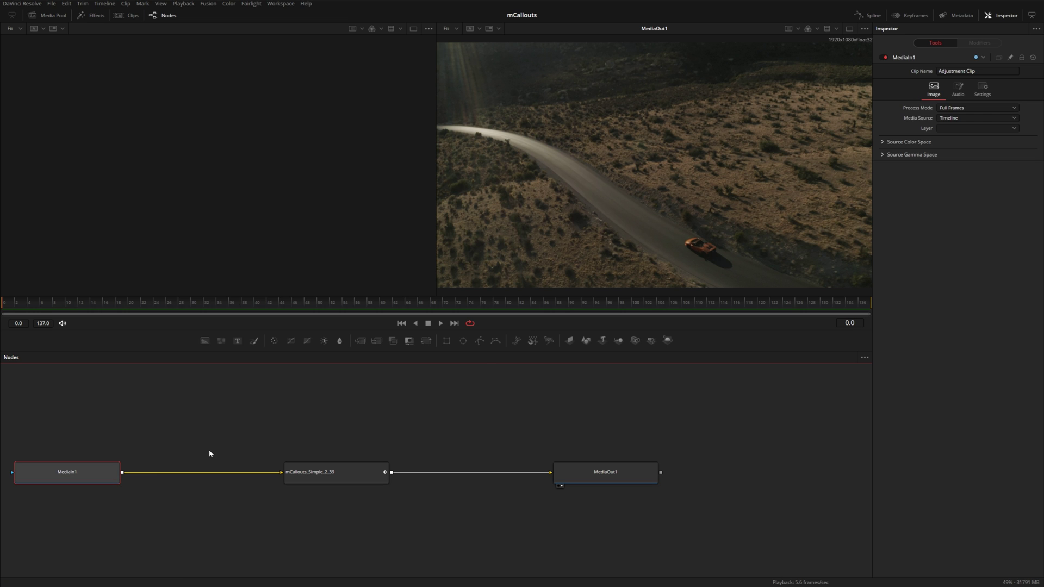
{"action": "key", "text": "shift+space"}
{"action": "type", "text": "track"}
{"action": "key", "text": "Return"}
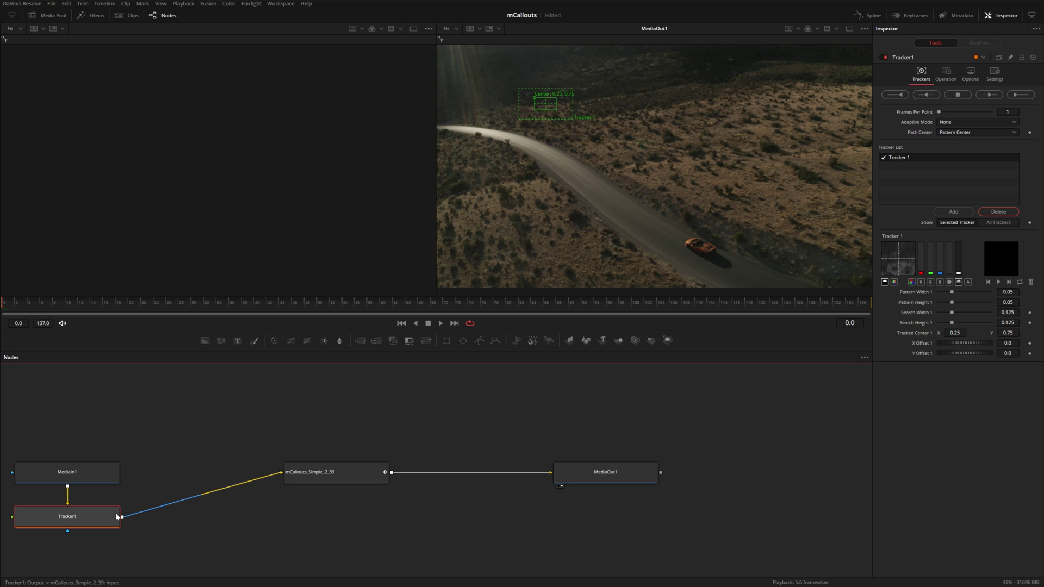
{"action": "left_click_drag", "start_coordinate": [92, 523], "coordinate": [227, 479]}
{"action": "key", "text": "1"}
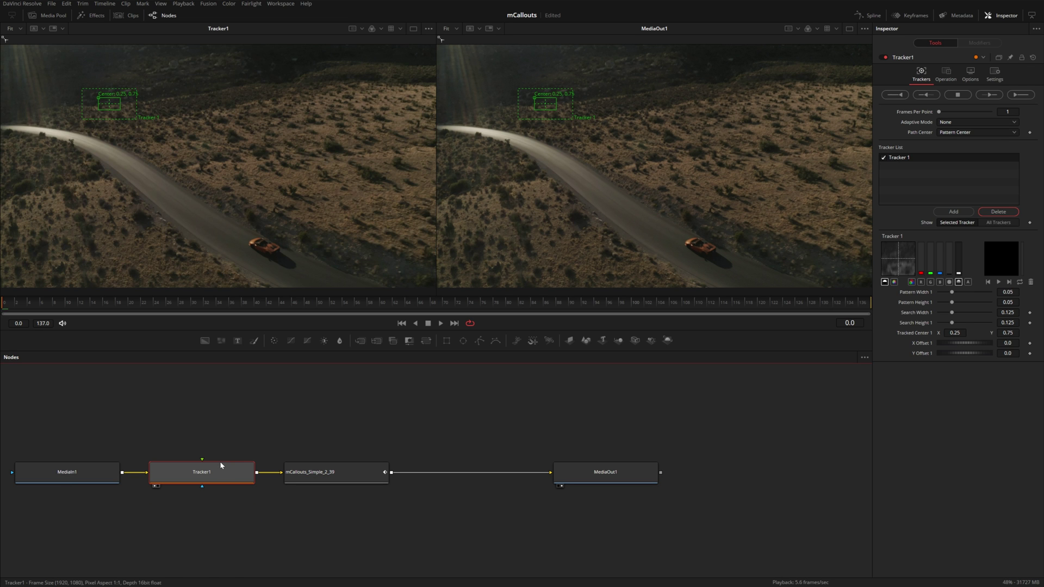
- Fit the tracker pattern around the orange car, use the red channel, and enlarge the search area to about 0.147 by 0.200
{"action": "left_click_drag", "start_coordinate": [98, 98], "coordinate": [283, 259]}
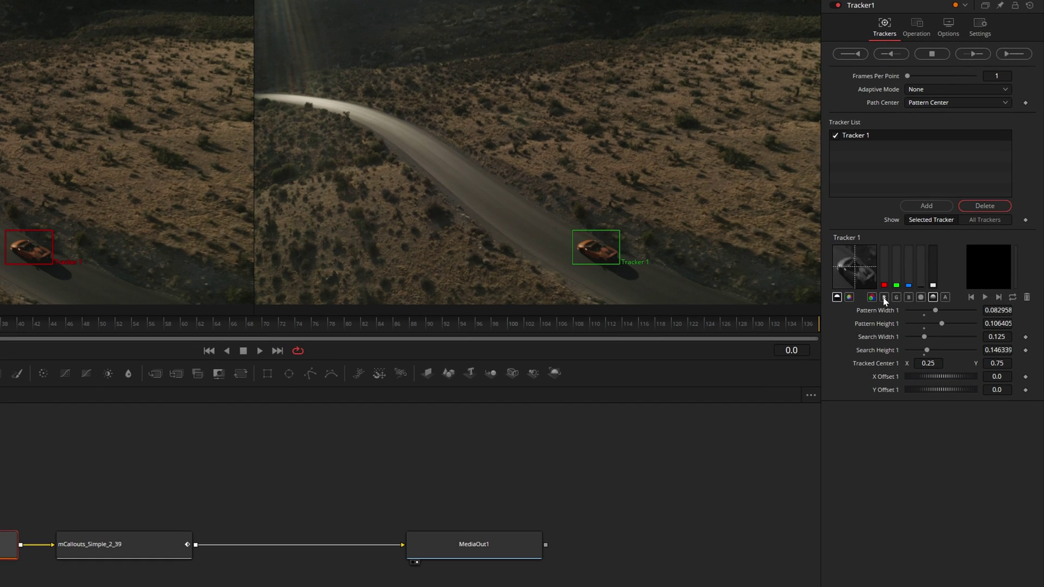
{"action": "left_click", "coordinate": [897, 299]}
{"action": "left_click", "coordinate": [898, 300]}
{"action": "left_click", "coordinate": [884, 297]}
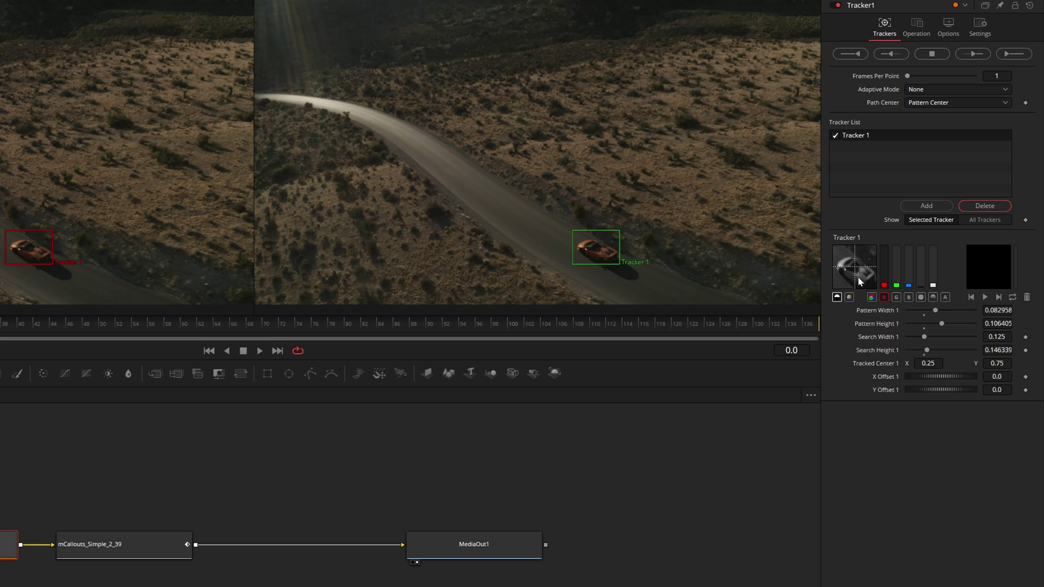
{"action": "left_click_drag", "start_coordinate": [67, 274], "coordinate": [75, 283]}
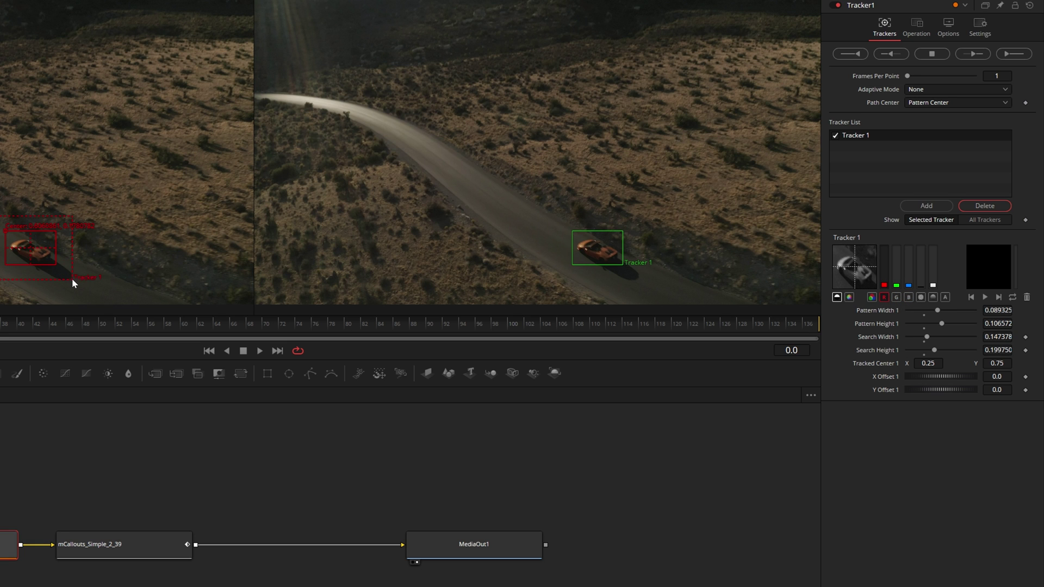
- Track the orange car forward through the clip and check the tracked motion around frame 44
{"action": "left_click", "coordinate": [974, 53]}
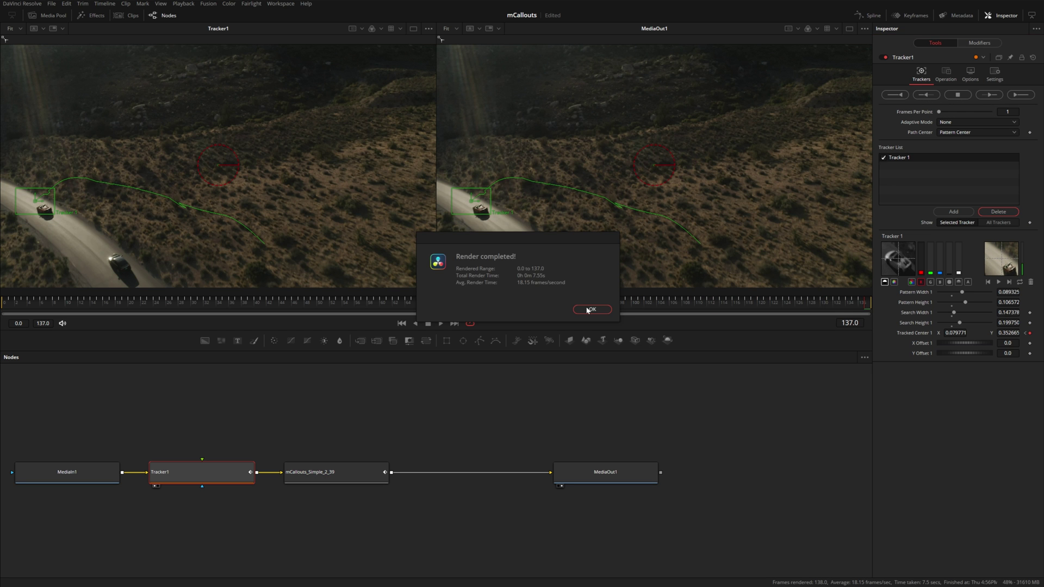
{"action": "left_click", "coordinate": [590, 309]}
{"action": "left_click_drag", "start_coordinate": [265, 301], "coordinate": [281, 301]}
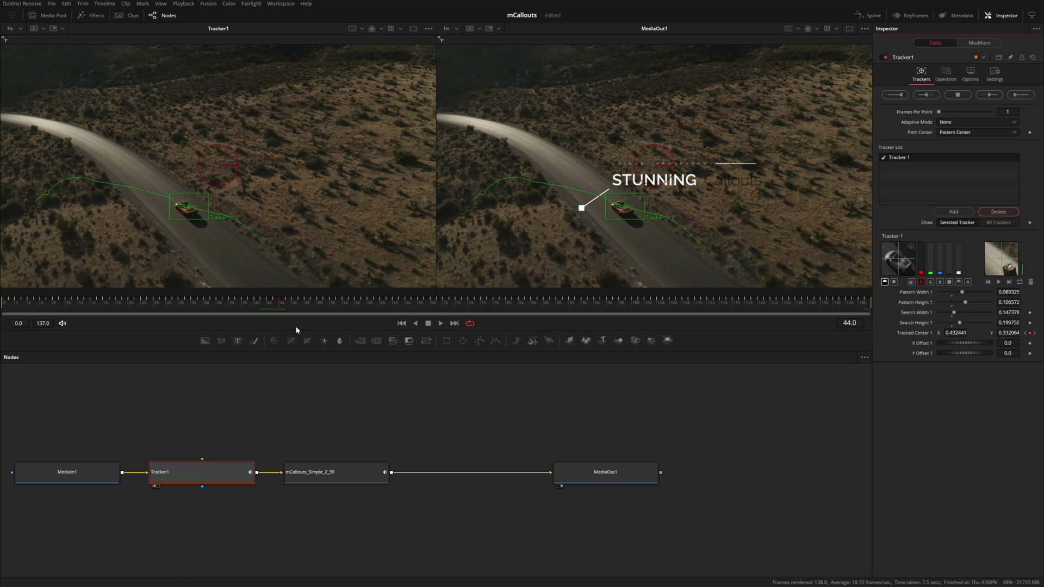
- Link the callout's Center Point to Tracker1's tracked position on the orange car
{"action": "left_click", "coordinate": [345, 474]}
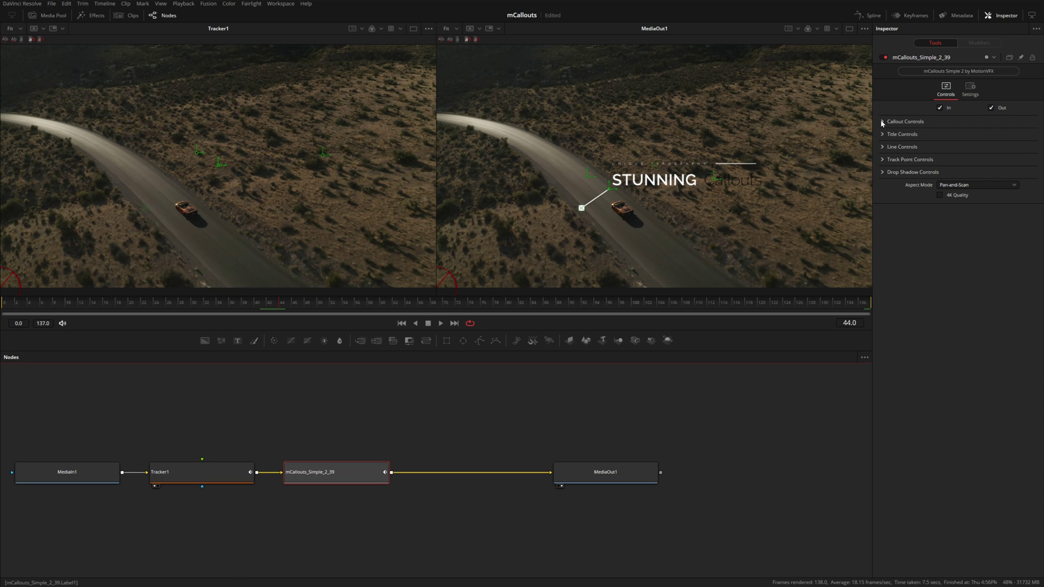
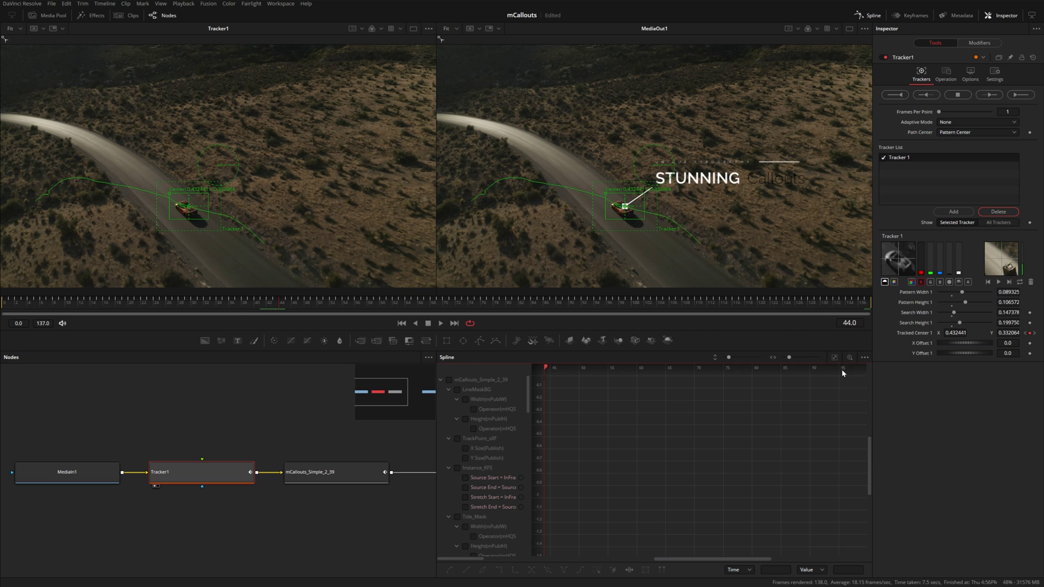
- Limit the Spline editor to the selected Tracker1 node, show its Displacement curve and fit the whole curve in view
{"action": "left_click", "coordinate": [864, 357]}
{"action": "left_click", "coordinate": [843, 370]}
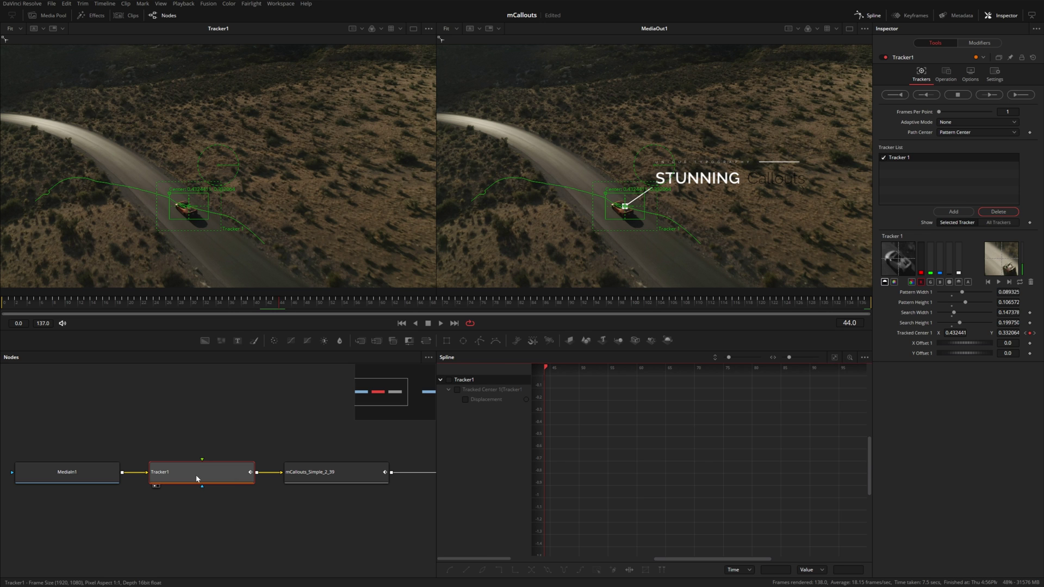
{"action": "left_click", "coordinate": [465, 399]}
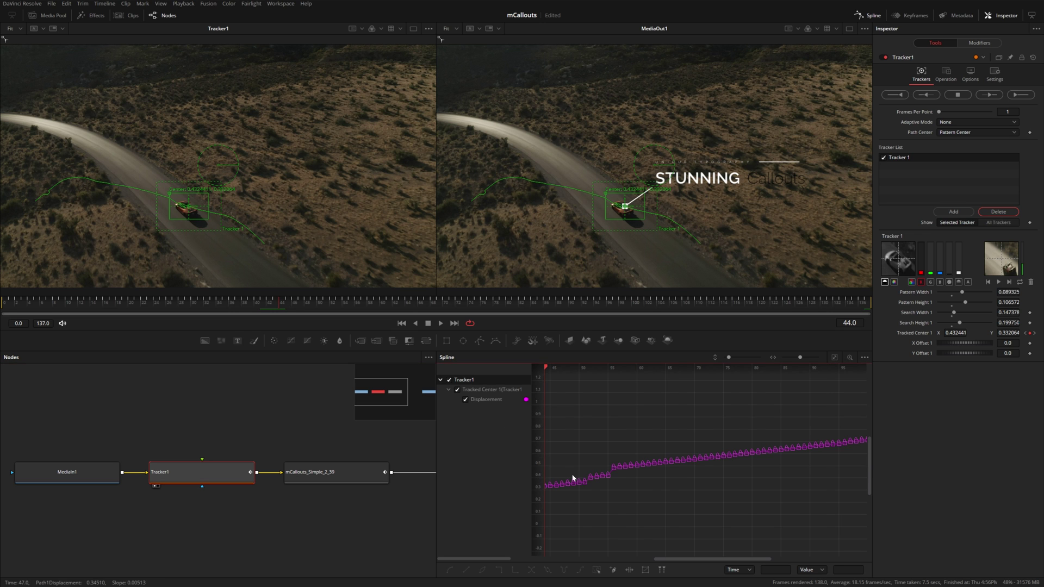
{"action": "key", "text": "ctrl+a"}
{"action": "key", "text": "ctrl+f"}
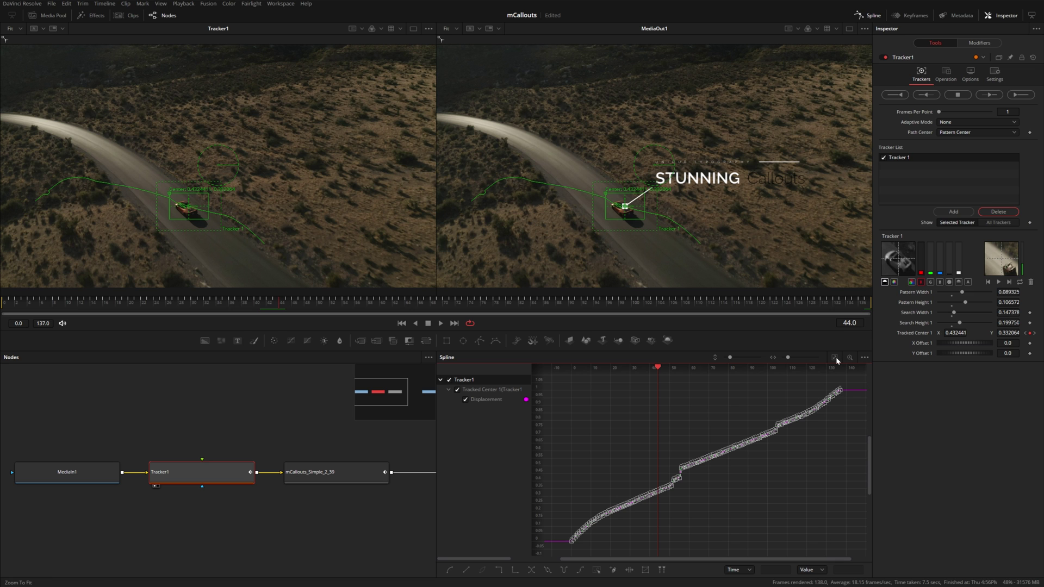
{"action": "left_click", "coordinate": [667, 496]}
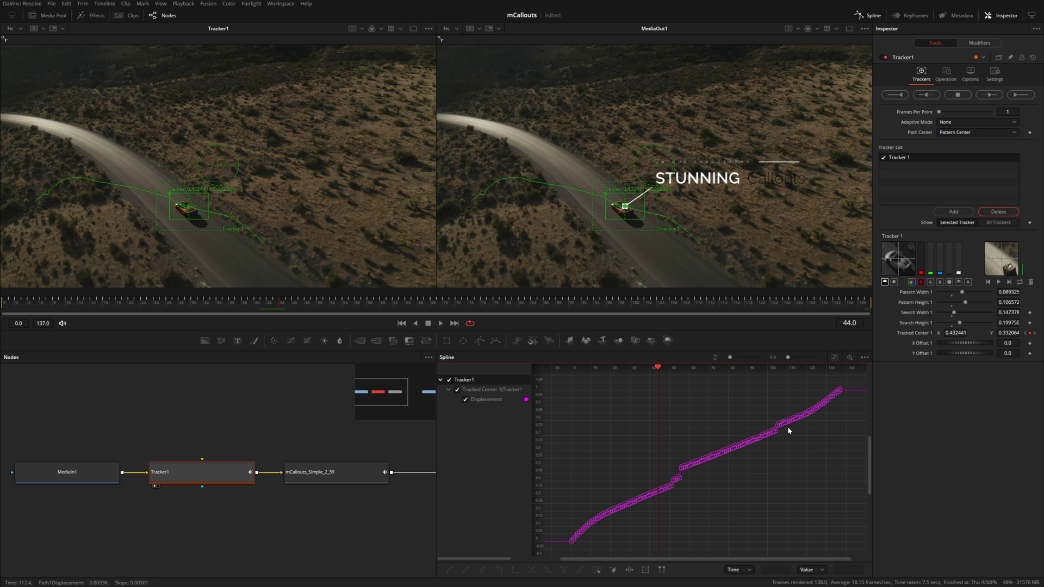
- Delete the stray displacement keyframes at the jump around frames 51 to 55 of Tracker1's curve
{"action": "scroll", "coordinate": [681, 479], "scroll_direction": "up", "scroll_amount": 8}
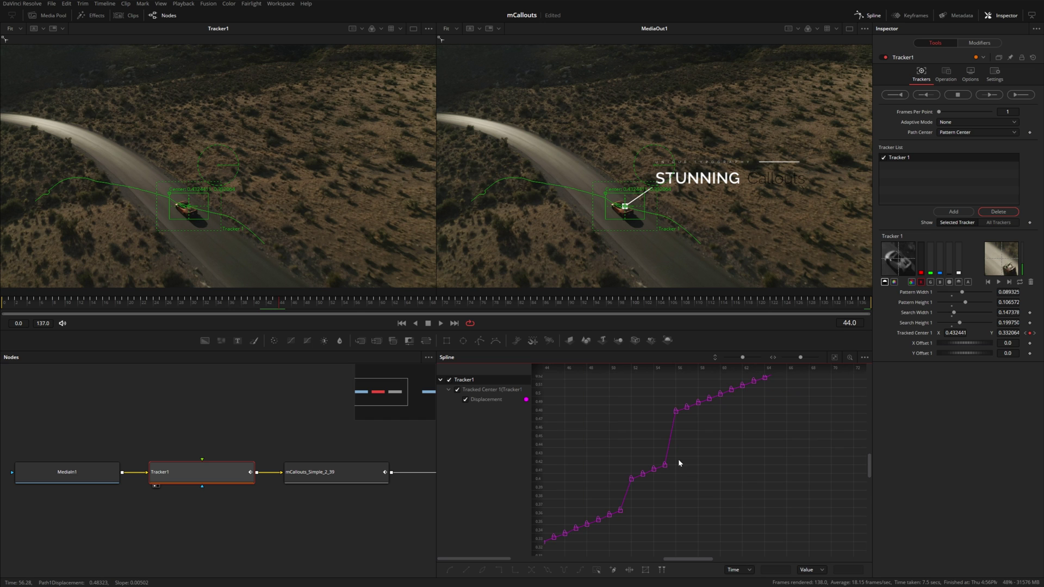
{"action": "left_click_drag", "start_coordinate": [694, 465], "coordinate": [684, 484]}
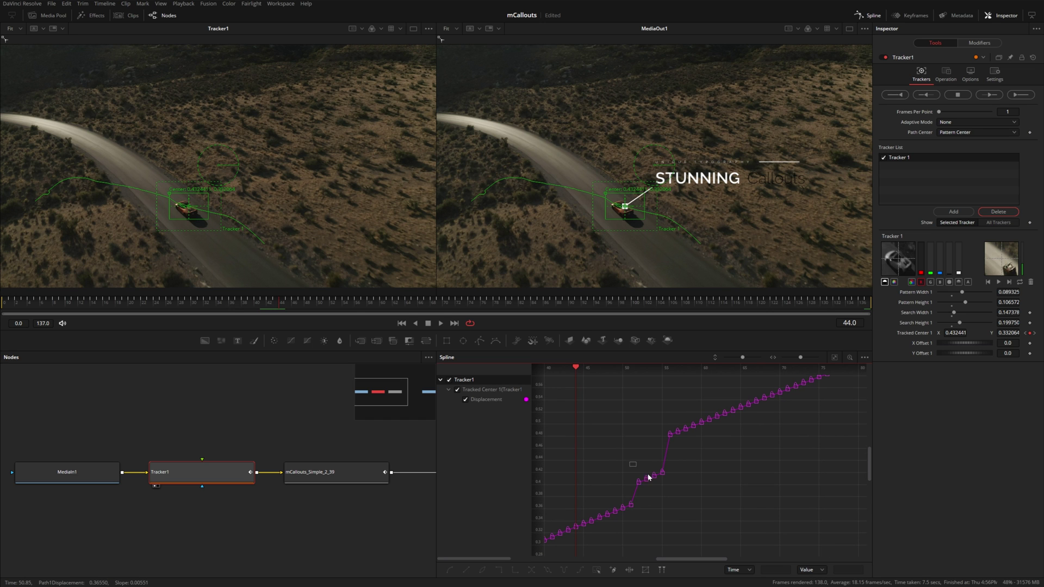
{"action": "key", "text": "Delete"}
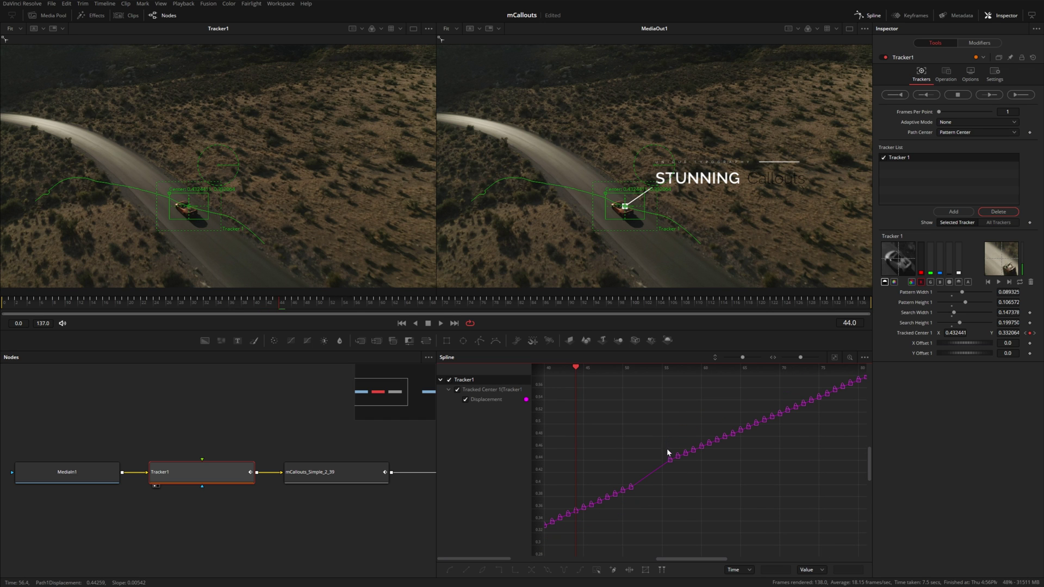
{"action": "key", "text": "Delete"}
- Play the clip to check the track and delete the displacement keyframes before the second jump, about frames 97 to 104
{"action": "key", "text": "space"}
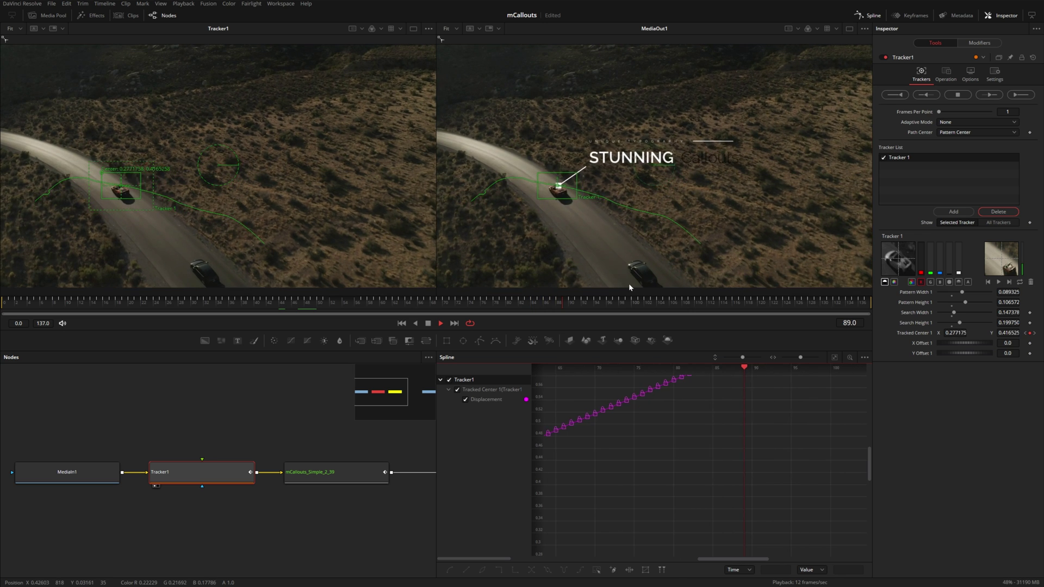
{"action": "key", "text": "space"}
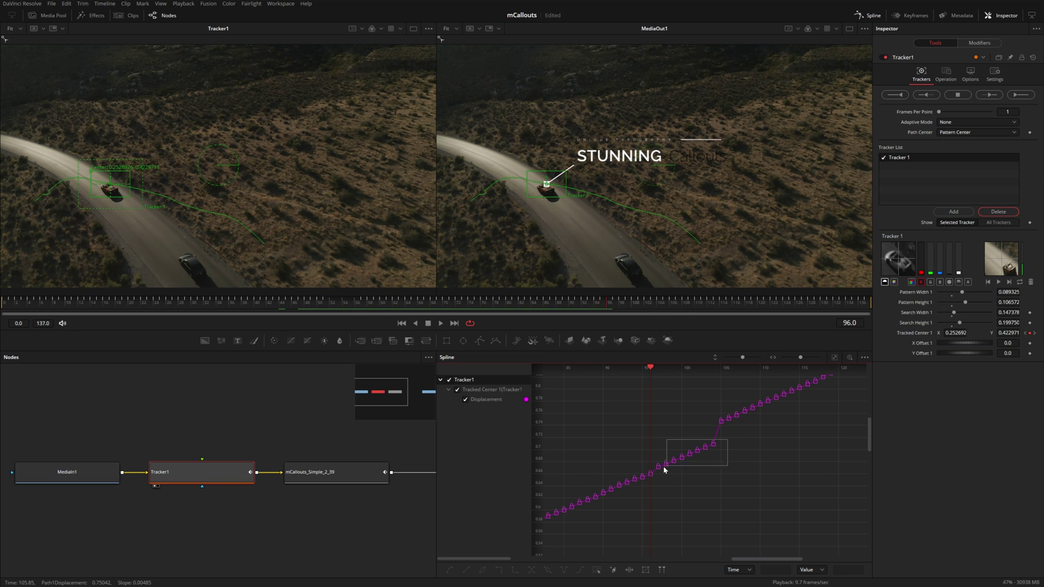
{"action": "key", "text": "Delete"}
{"action": "left_click_drag", "start_coordinate": [715, 459], "coordinate": [641, 518]}
{"action": "key", "text": "space"}
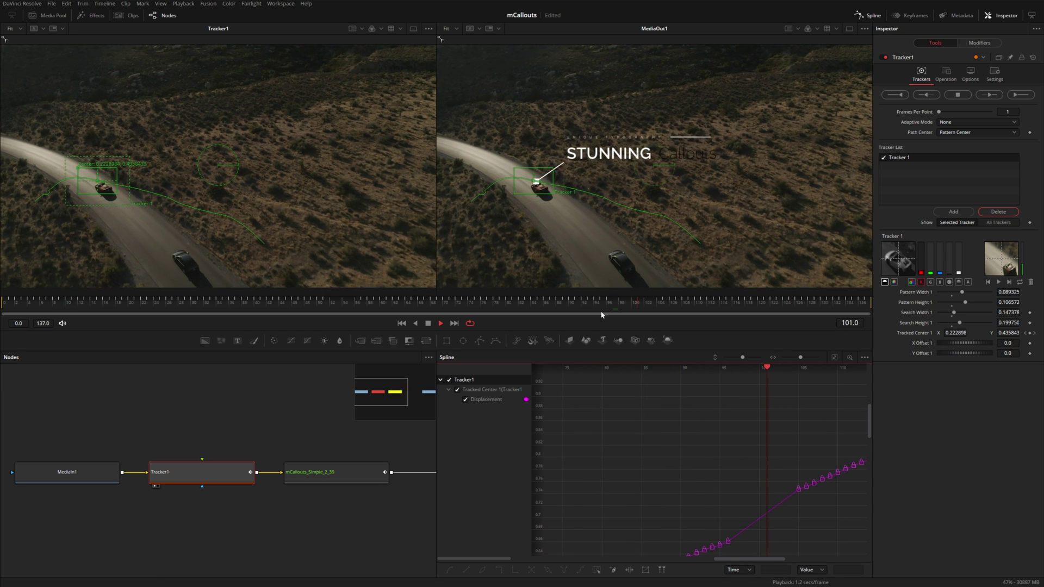
{"action": "key", "text": "space"}
{"action": "left_click_drag", "start_coordinate": [683, 446], "coordinate": [564, 453]}
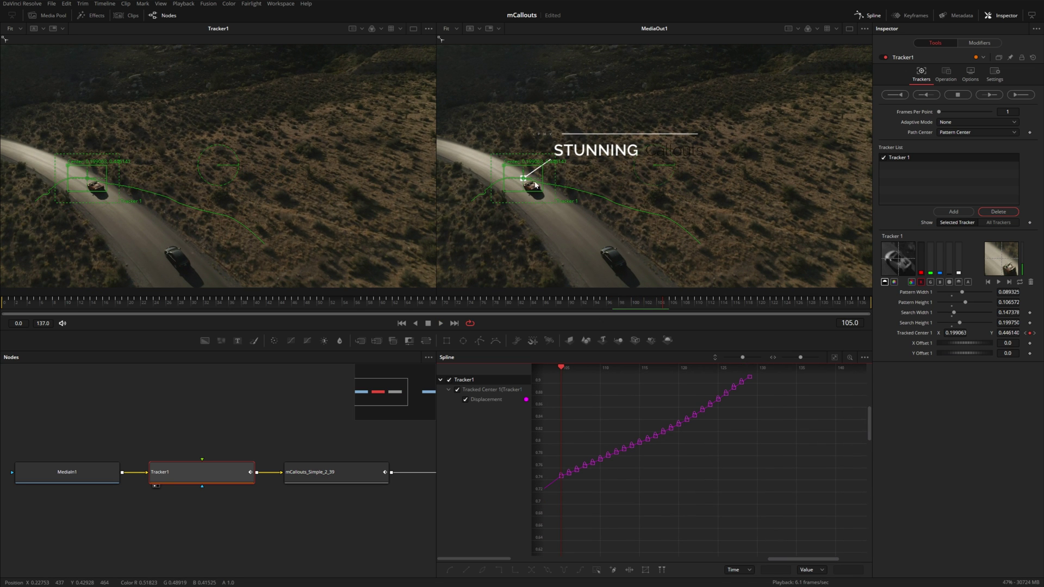
- Return to frame 96 and shrink the tracker pattern around the orange car to about 0.053 by 0.086
{"action": "left_click_drag", "start_coordinate": [621, 306], "coordinate": [608, 305]}
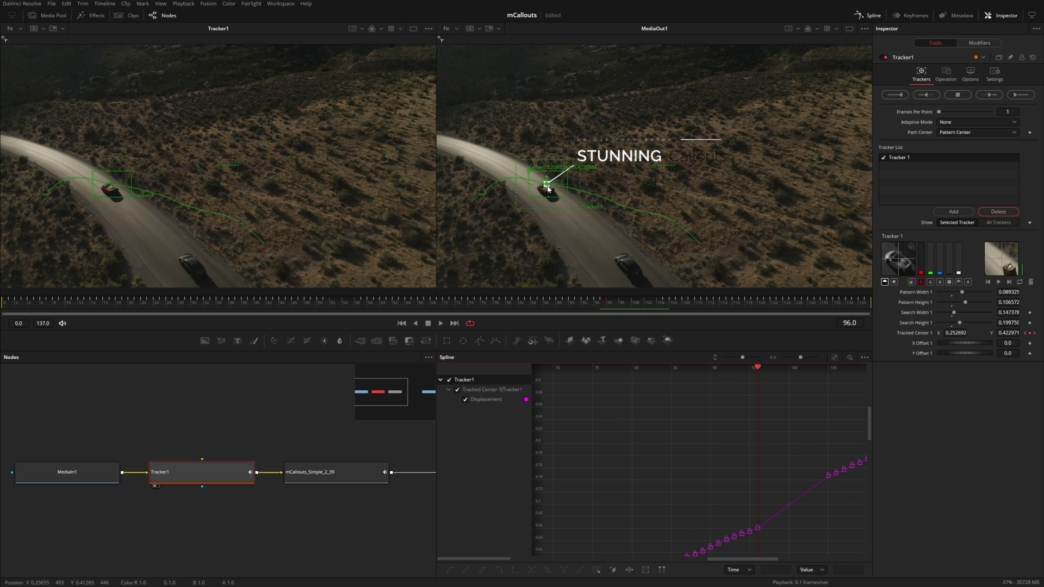
{"action": "left_click_drag", "start_coordinate": [532, 173], "coordinate": [528, 175]}
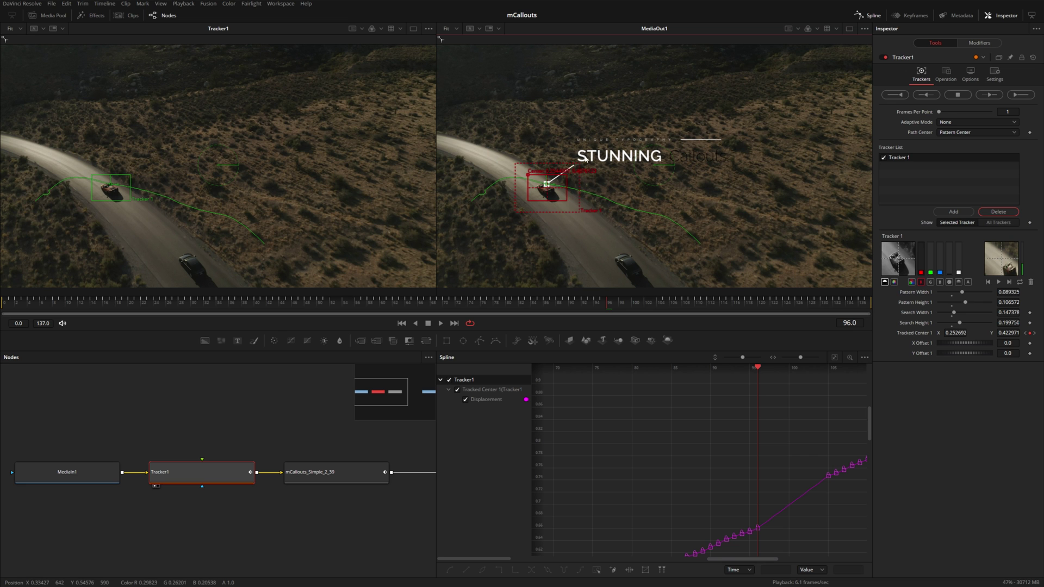
{"action": "left_click_drag", "start_coordinate": [529, 175], "coordinate": [560, 201]}
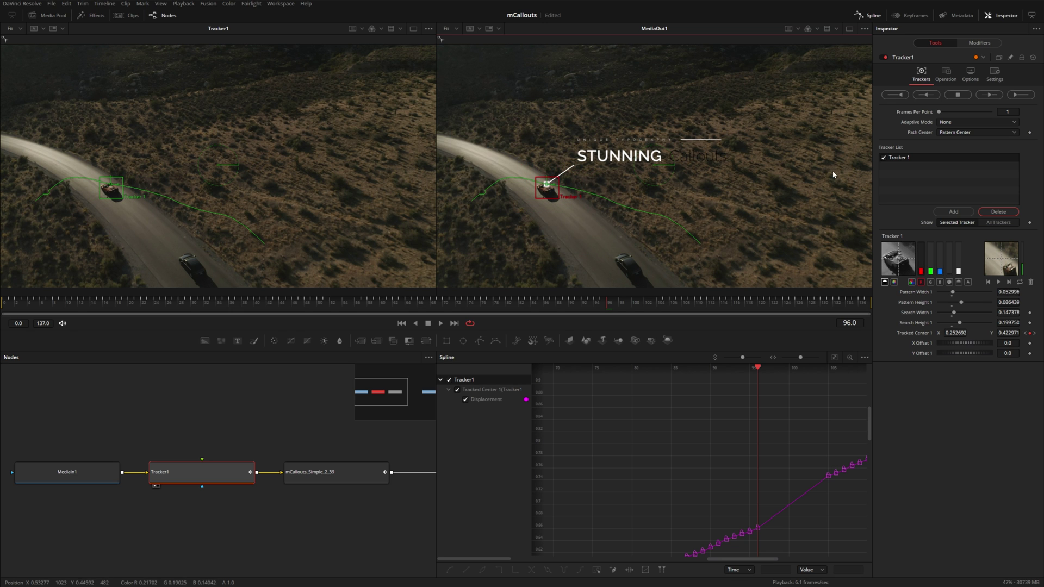
- Set Path Center to Track Center (Append) and retrack the orange car forward from frame 96 to the clip's end
{"action": "left_click", "coordinate": [961, 134]}
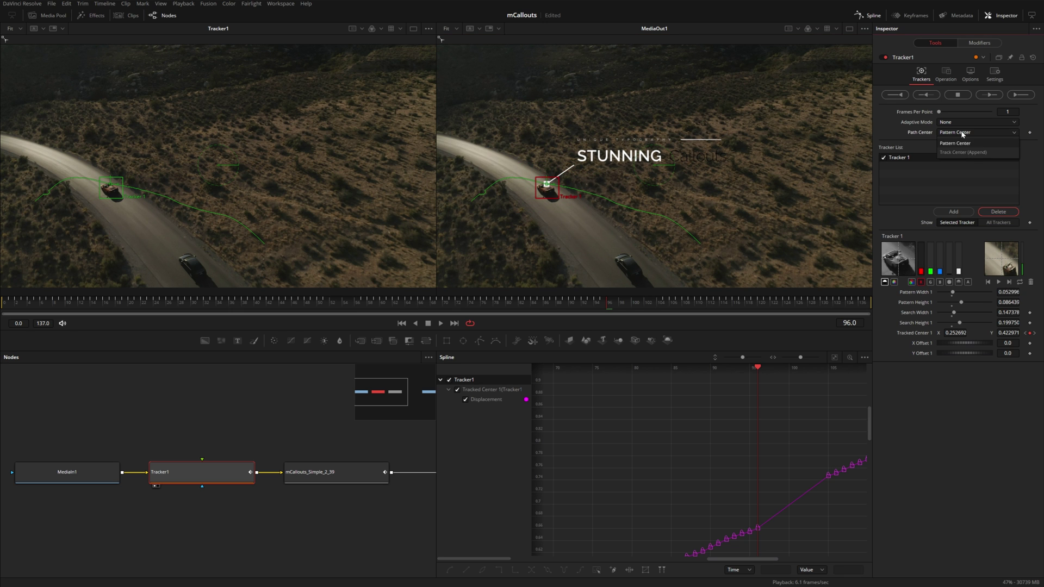
{"action": "left_click", "coordinate": [973, 152]}
{"action": "left_click", "coordinate": [996, 96]}
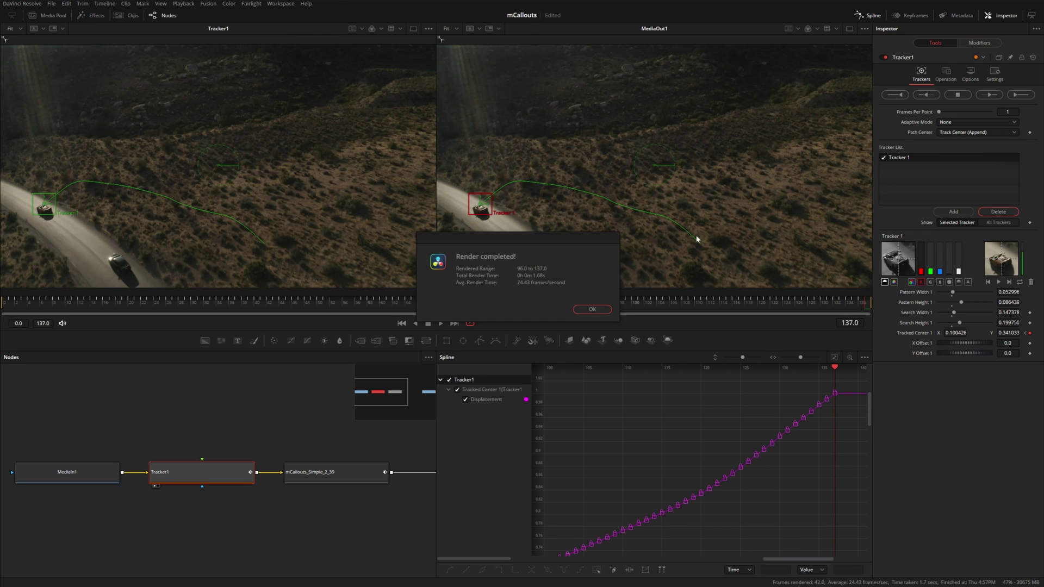
{"action": "left_click", "coordinate": [602, 311]}
- Fit the full displacement curve in view and play back the callout's motion to review the corrected track
{"action": "left_click_drag", "start_coordinate": [537, 300], "coordinate": [448, 307]}
{"action": "left_click", "coordinate": [641, 430]}
{"action": "key", "text": "ctrl+f"}
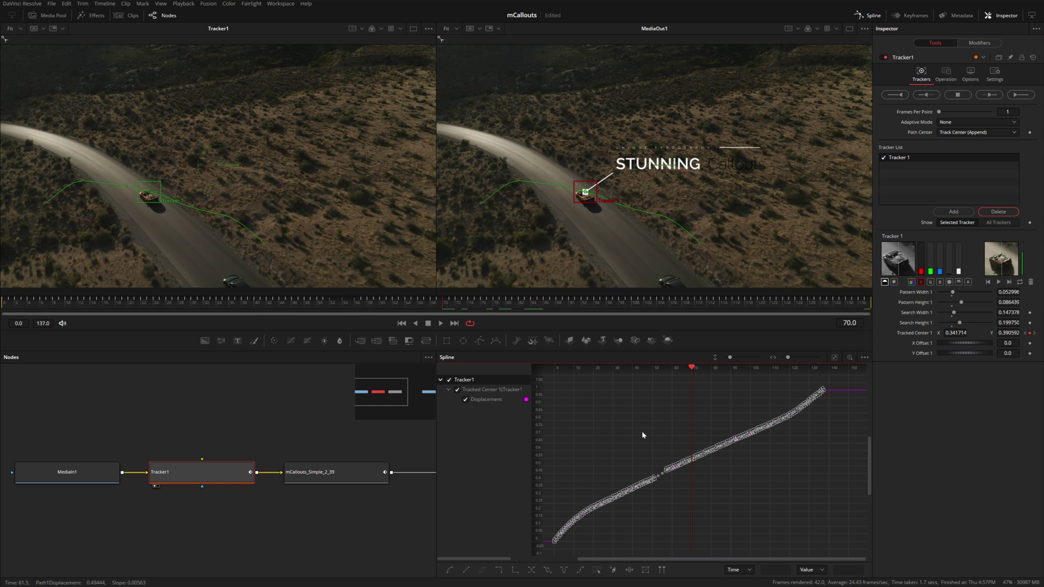
{"action": "key", "text": "space"}
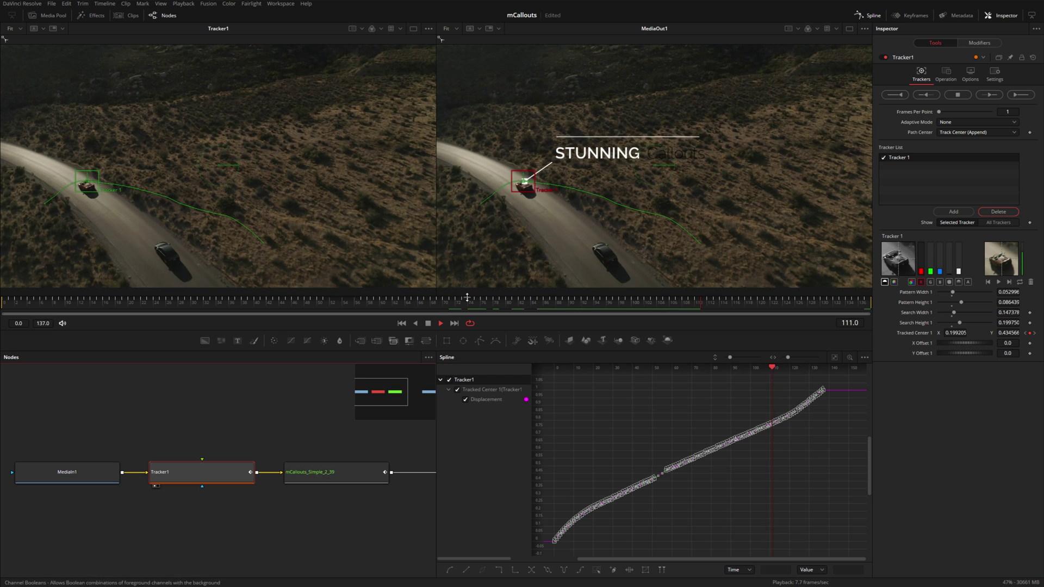
{"action": "left_click", "coordinate": [275, 433]}
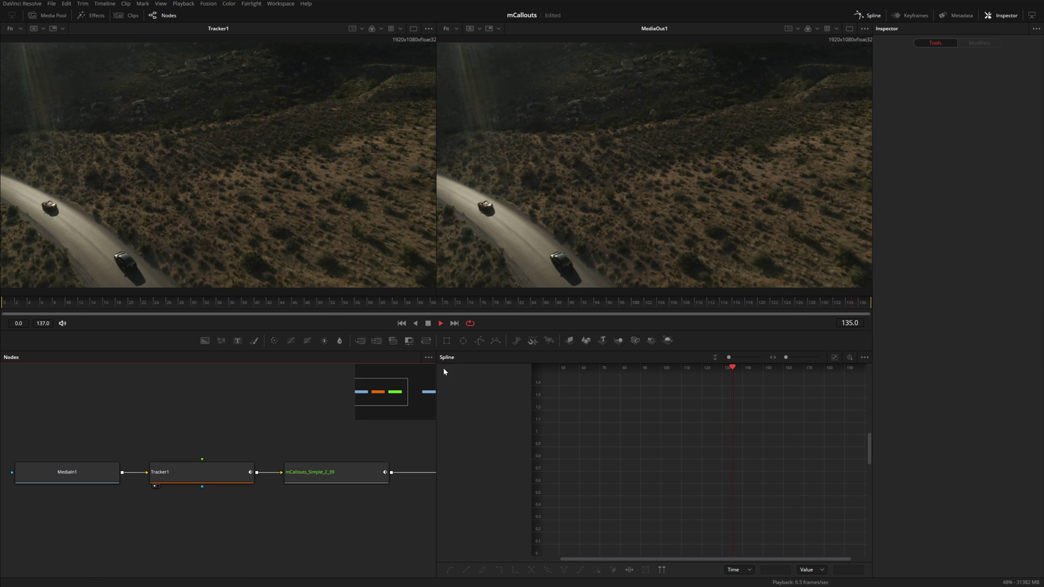
- Change the mCallouts_Simple_2_39 title texts to "First" for Title Text 1 and "Place" for Title Text 2
{"action": "left_click", "coordinate": [341, 482]}
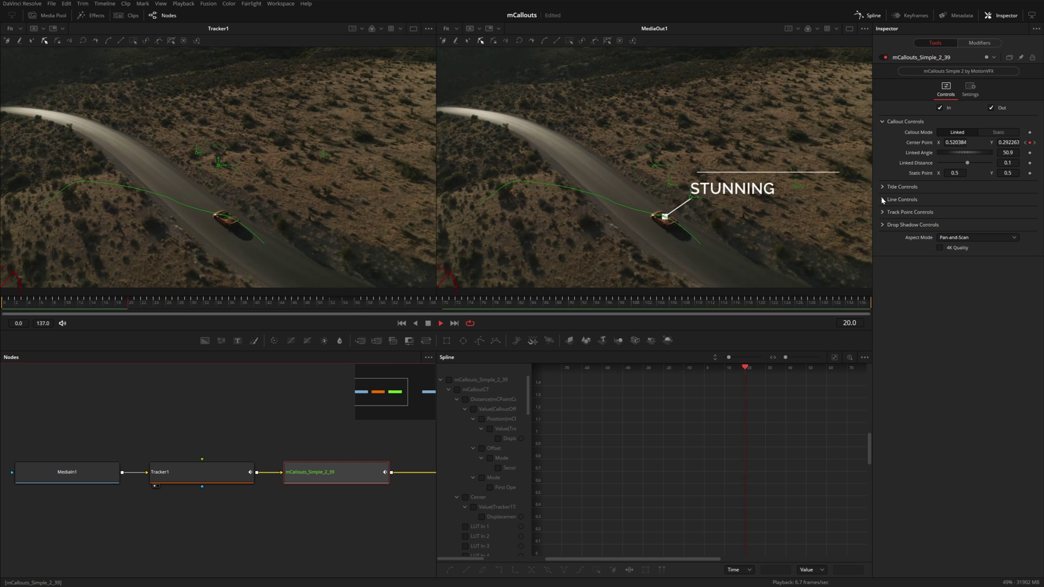
{"action": "left_click", "coordinate": [883, 187]}
{"action": "key", "text": "space"}
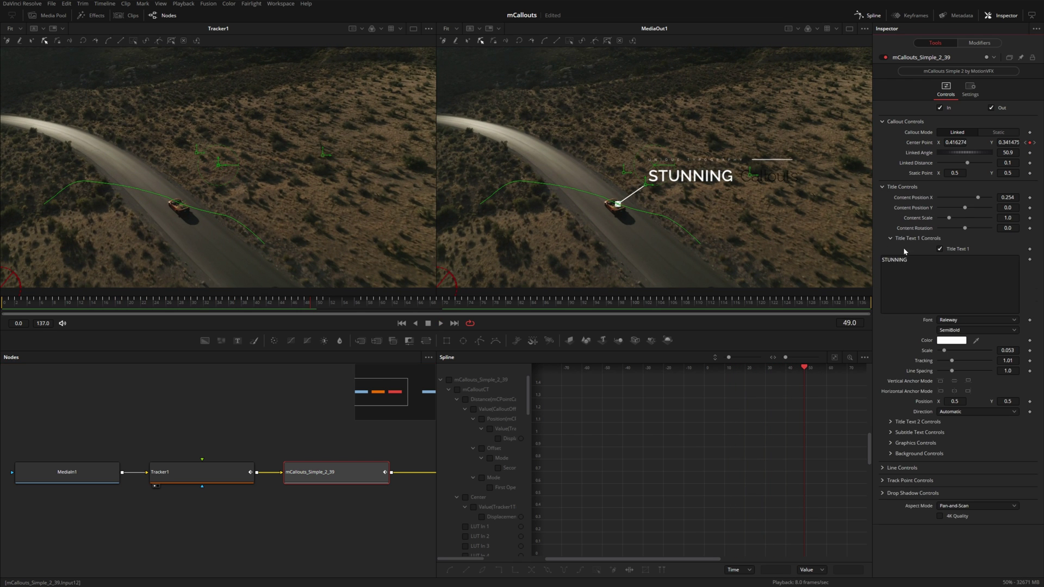
{"action": "type", "text": "First"}
{"action": "left_click", "coordinate": [890, 238]}
{"action": "left_click", "coordinate": [890, 248]}
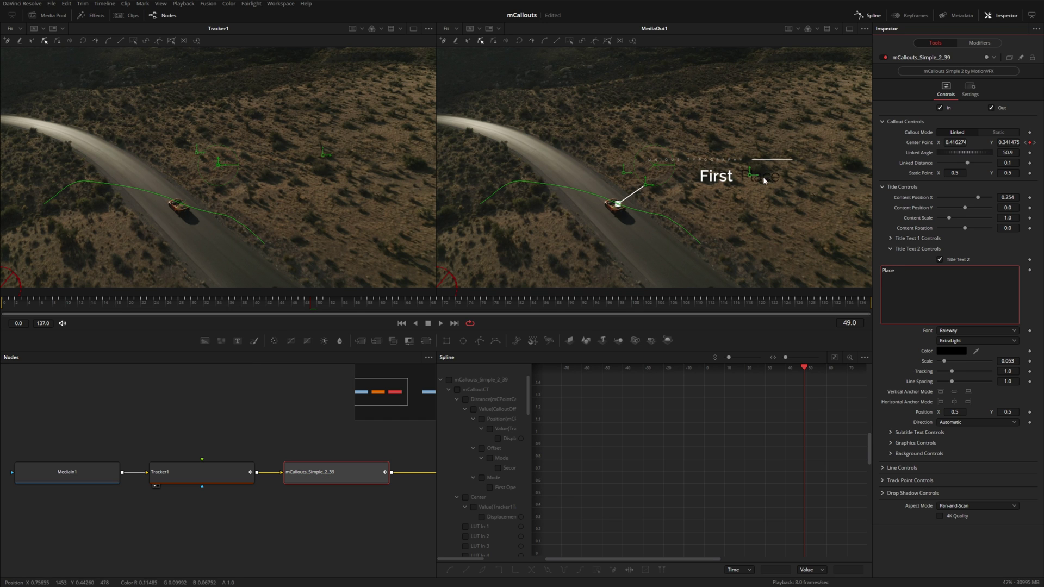
- Set the Title Text 2 color to yellow, #ebc509
{"action": "left_click", "coordinate": [951, 351]}
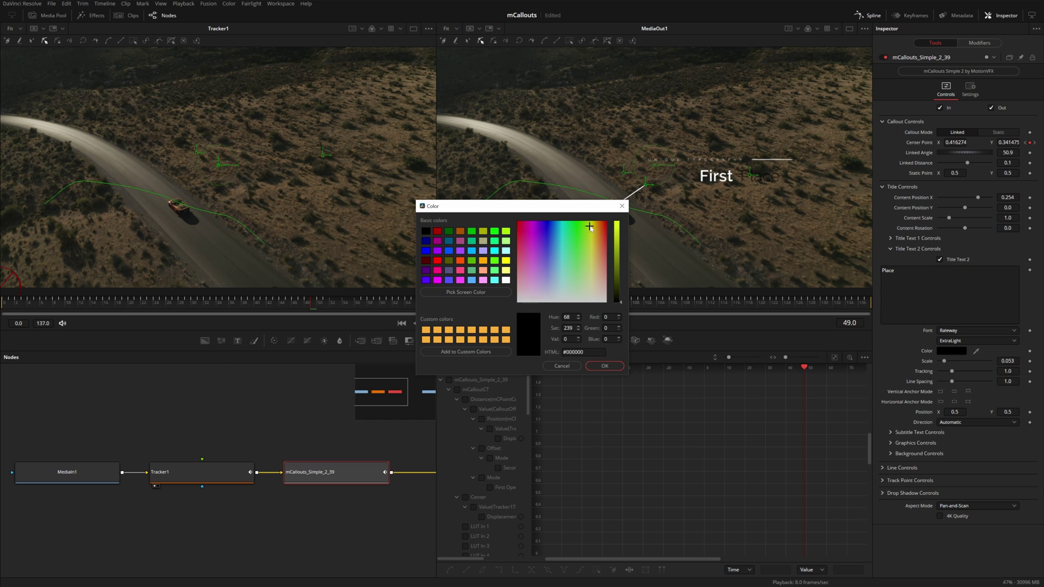
{"action": "left_click", "coordinate": [616, 234]}
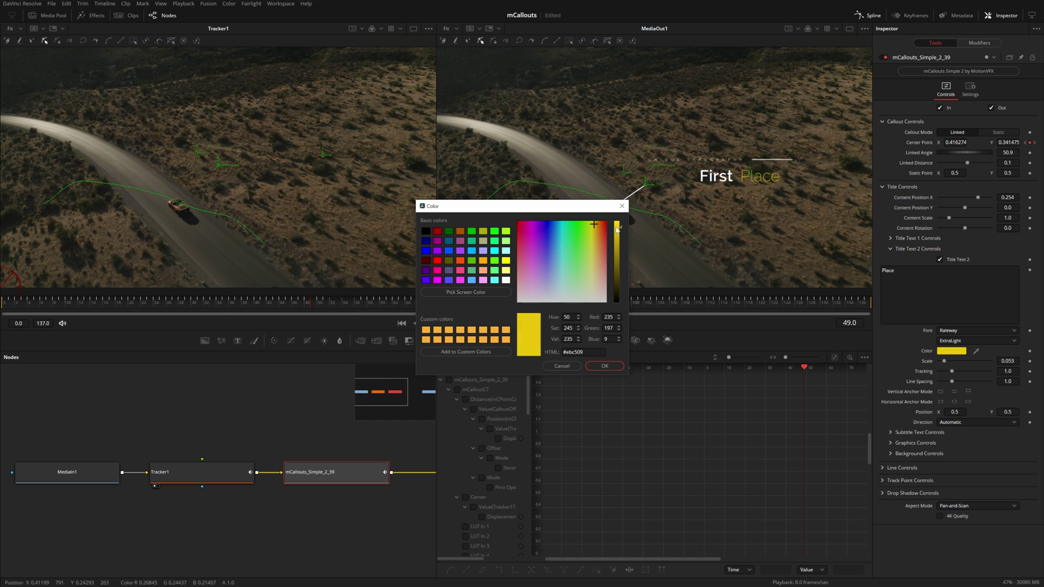
{"action": "left_click", "coordinate": [605, 366]}
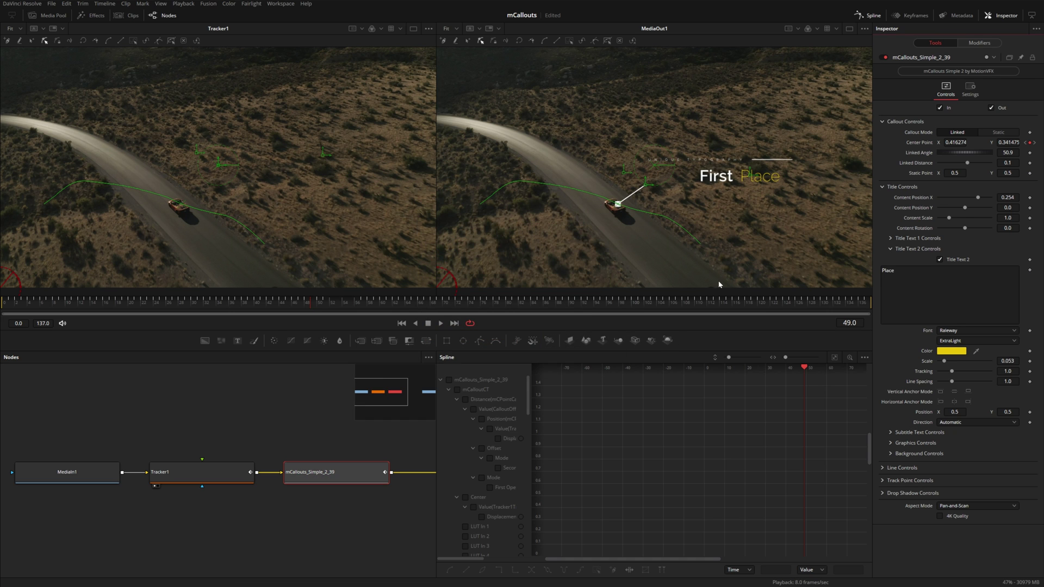
- Set Title Text 2's font weight to Regular and the title's Content Position X to 0.155
{"action": "left_click", "coordinate": [961, 343]}
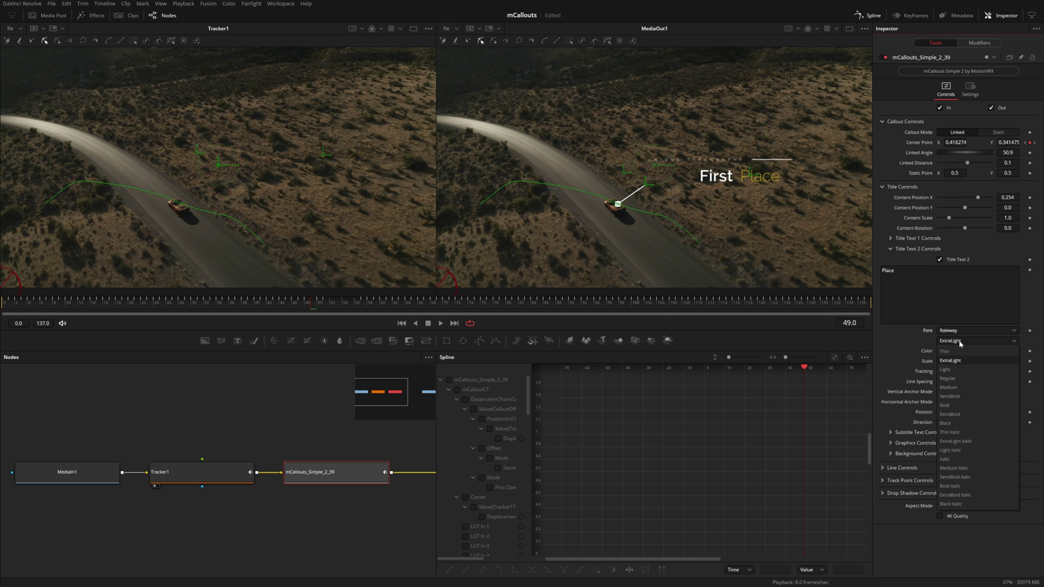
{"action": "key", "text": "Return"}
{"action": "left_click_drag", "start_coordinate": [978, 197], "coordinate": [972, 198]}
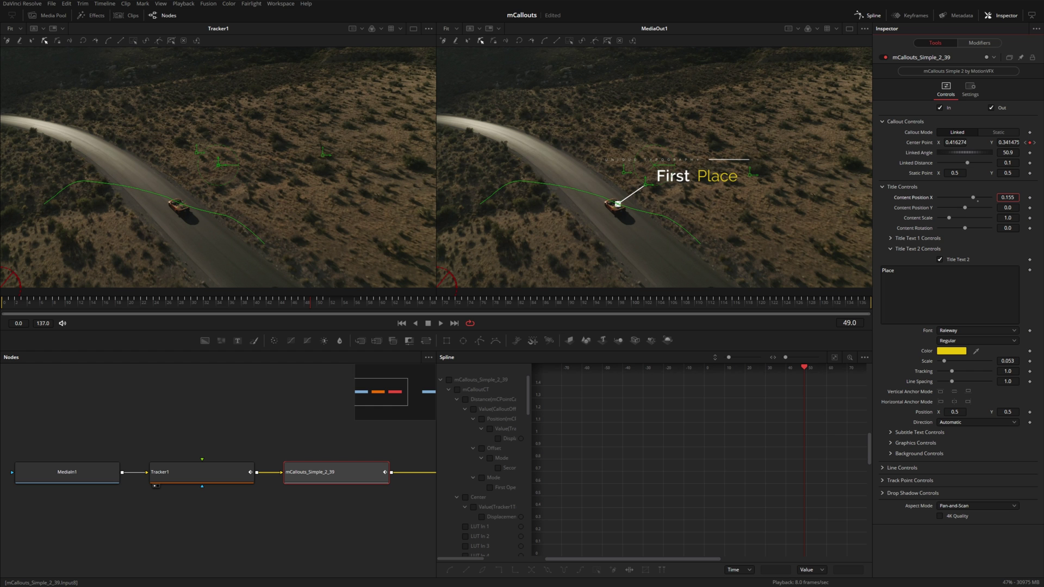
{"action": "left_click", "coordinate": [279, 405]}
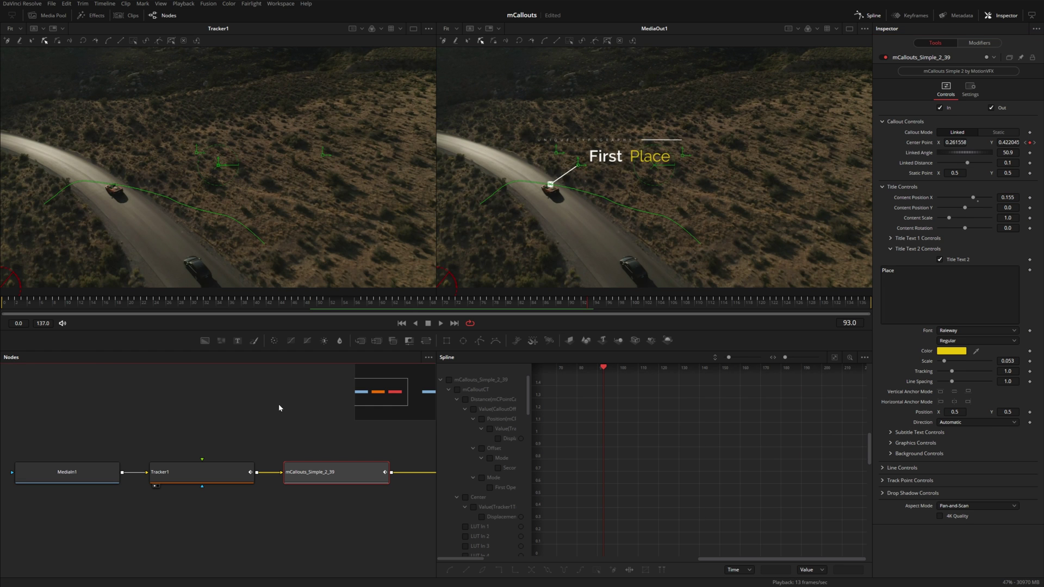
- Return to the Edit page and apply mCallouts Simple 2 39 to the adjustment clip on Video 3
{"action": "key", "text": "shift+4"}
{"action": "left_click", "coordinate": [590, 468]}
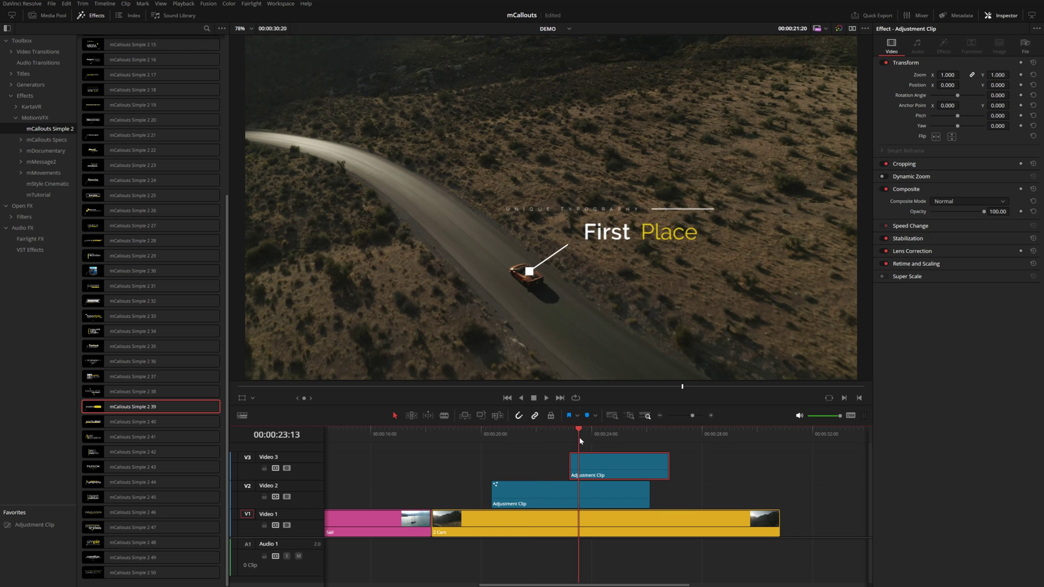
{"action": "left_click_drag", "start_coordinate": [122, 409], "coordinate": [592, 469]}
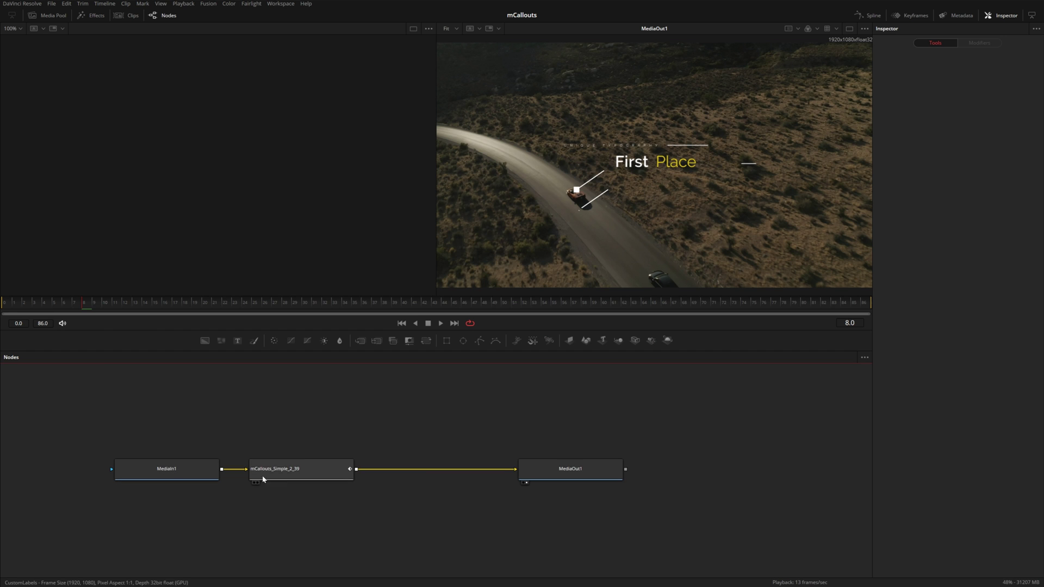
- In the new callout's composition, insert a Tracker between MediaIn1 and mCallouts_Simple_2_39, view it in the first viewer, and go to frame 0
{"action": "left_click_drag", "start_coordinate": [270, 439], "coordinate": [571, 503]}
{"action": "left_click_drag", "start_coordinate": [583, 473], "coordinate": [648, 477]}
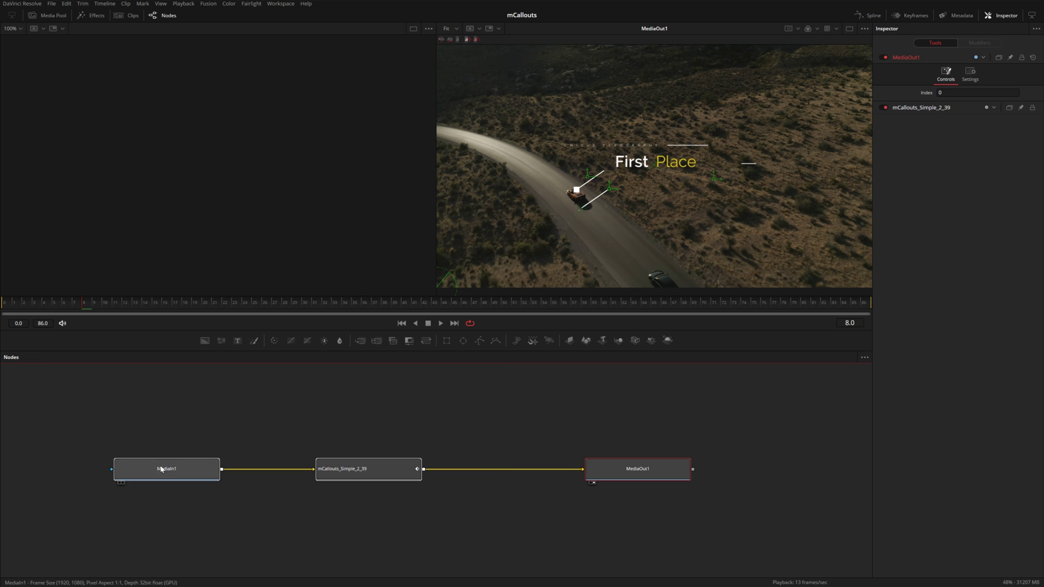
{"action": "left_click_drag", "start_coordinate": [161, 469], "coordinate": [94, 469]}
{"action": "key", "text": "shift+space"}
{"action": "type", "text": "track"}
{"action": "key", "text": "Return"}
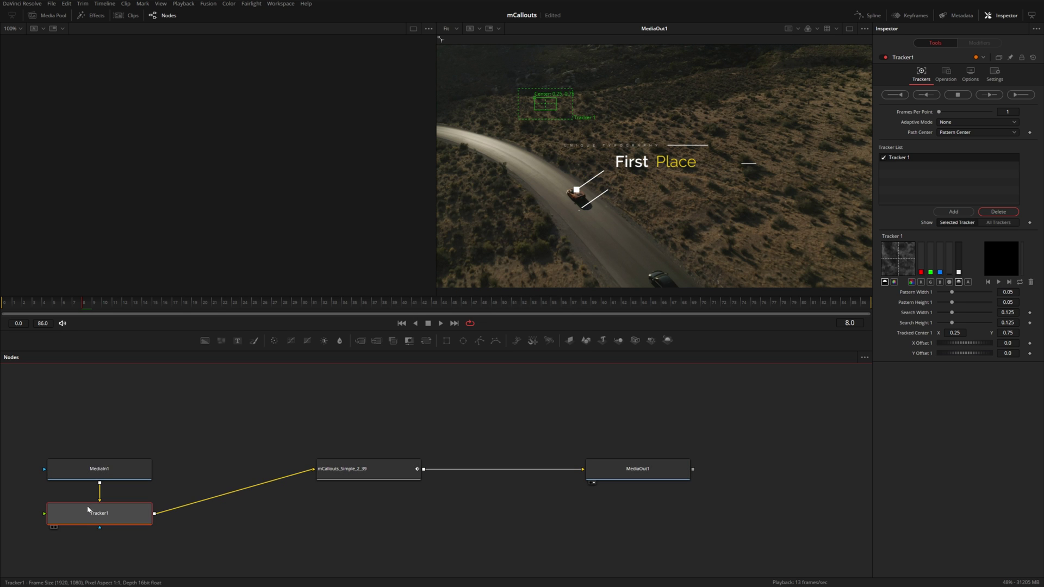
{"action": "left_click_drag", "start_coordinate": [87, 509], "coordinate": [222, 465]}
{"action": "key", "text": "1"}
{"action": "left_click_drag", "start_coordinate": [43, 307], "coordinate": [4, 307]}
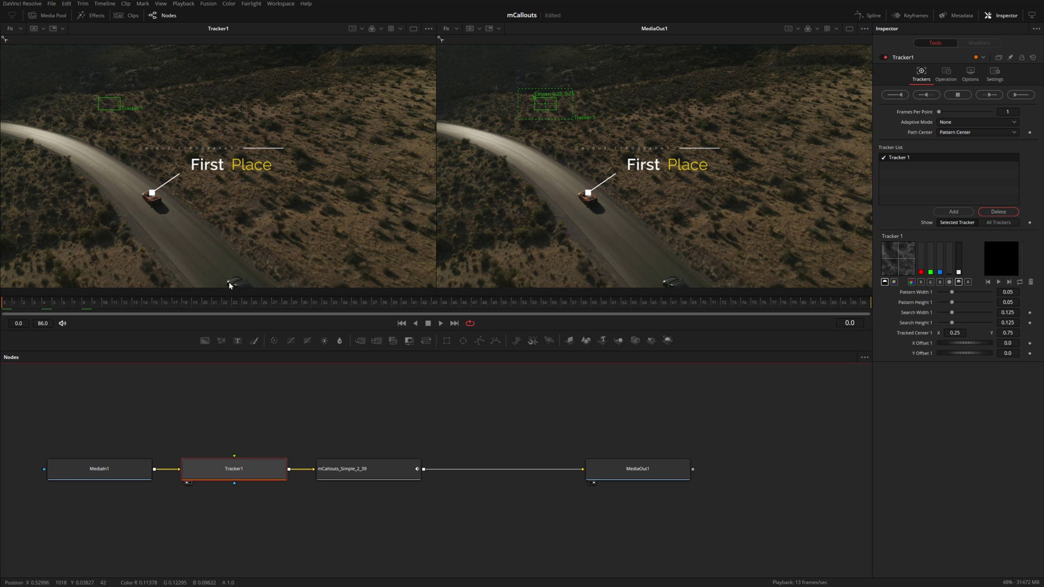
- Place Tracker 1's pattern over the rear of the black car, change its tracking channel, and track forward from frame 0
{"action": "mouse_move", "coordinate": [88, 97]}
{"action": "left_click_drag", "start_coordinate": [96, 101], "coordinate": [222, 273]}
{"action": "left_click", "coordinate": [924, 281]}
{"action": "left_click", "coordinate": [939, 282]}
{"action": "left_click", "coordinate": [921, 282]}
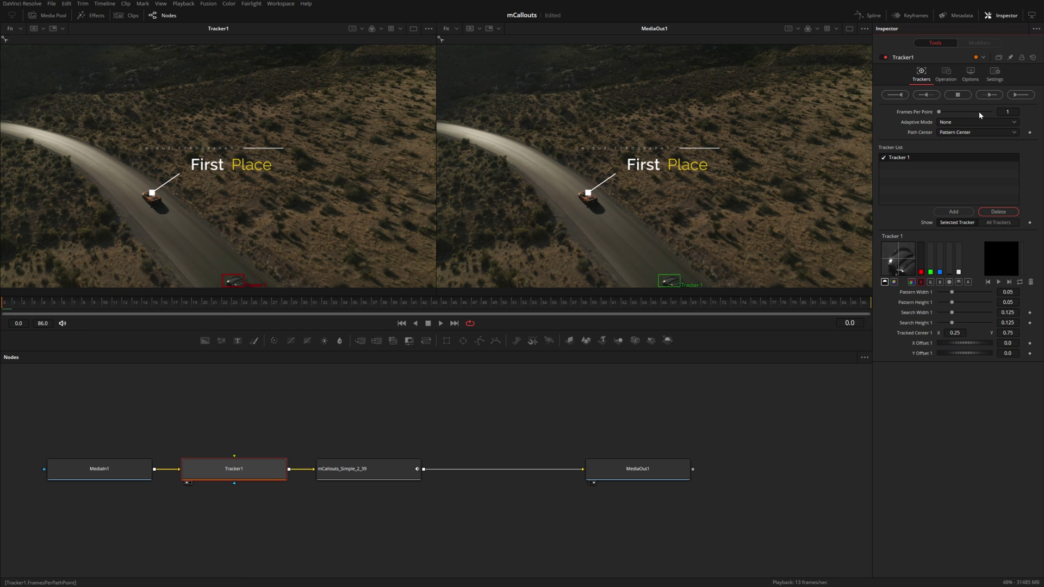
{"action": "left_click", "coordinate": [987, 95]}
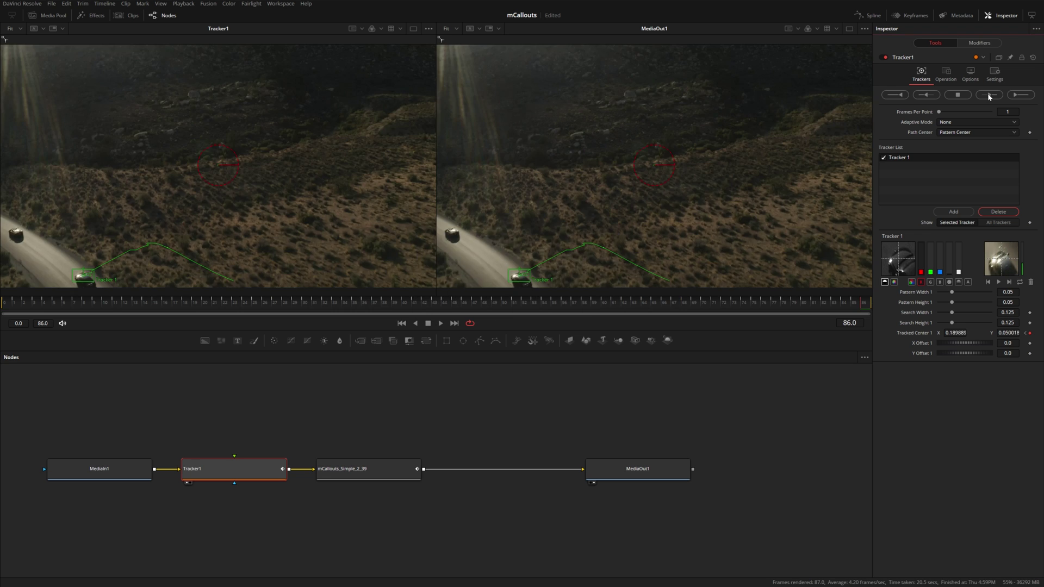
- Correct the tracker's position on the black car at frame 50 and track forward again from there to frame 86
{"action": "key", "text": "Right"}
{"action": "key", "text": "Right"}
{"action": "scroll", "coordinate": [161, 216], "scroll_direction": "up", "scroll_amount": 10}
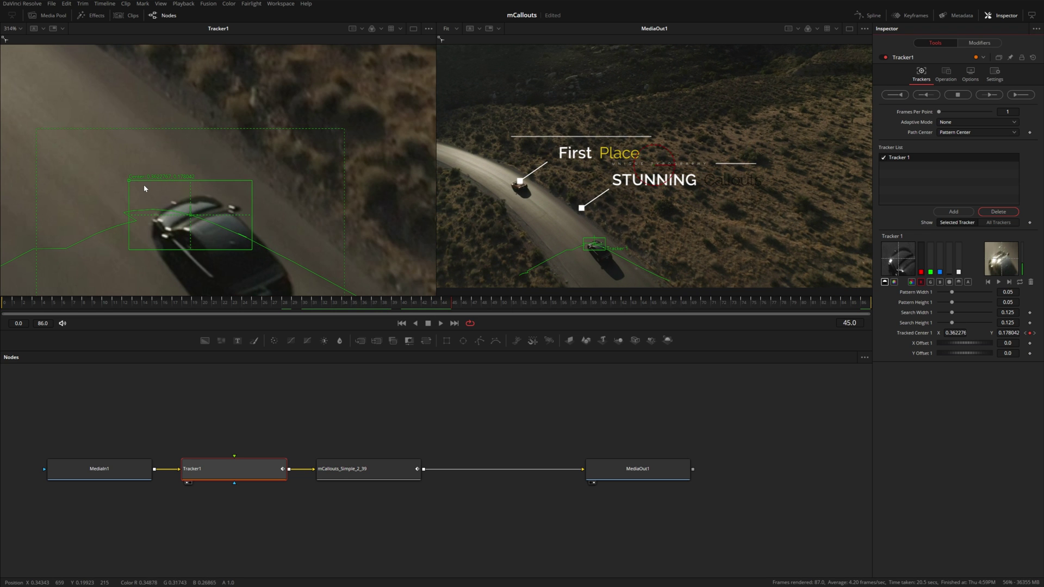
{"action": "key", "text": "Right"}
{"action": "key", "text": "Right"}
{"action": "key", "text": "Right"}
{"action": "key", "text": "Right"}
{"action": "key", "text": "Right"}
{"action": "scroll", "coordinate": [86, 175], "scroll_direction": "down", "scroll_amount": 3}
{"action": "mouse_move", "coordinate": [86, 175]}
{"action": "left_mouse_down"}
{"action": "mouse_move", "coordinate": [100, 181]}
{"action": "mouse_move", "coordinate": [73, 185]}
{"action": "left_mouse_up"}
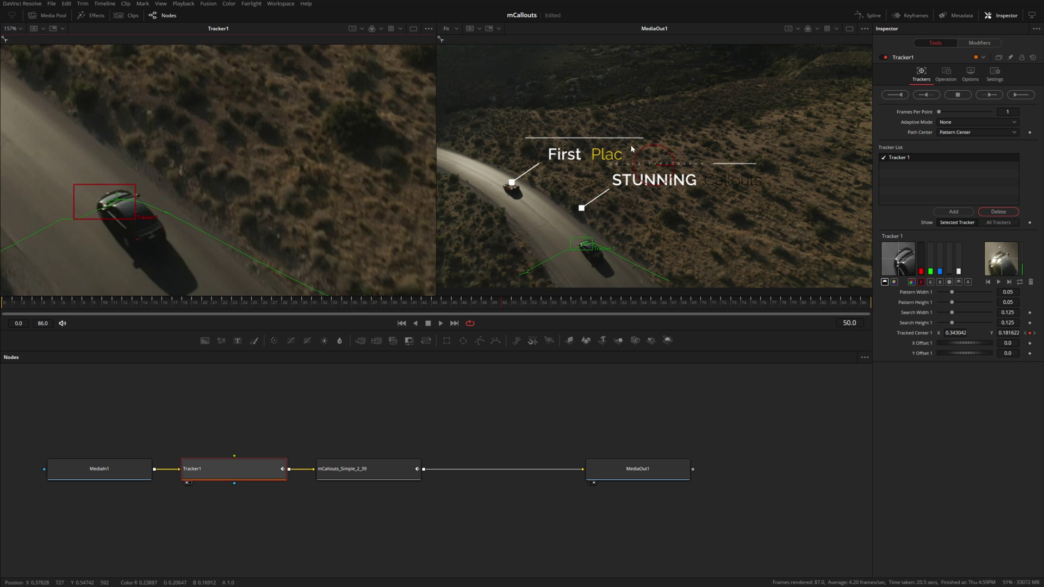
{"action": "left_click", "coordinate": [990, 96]}
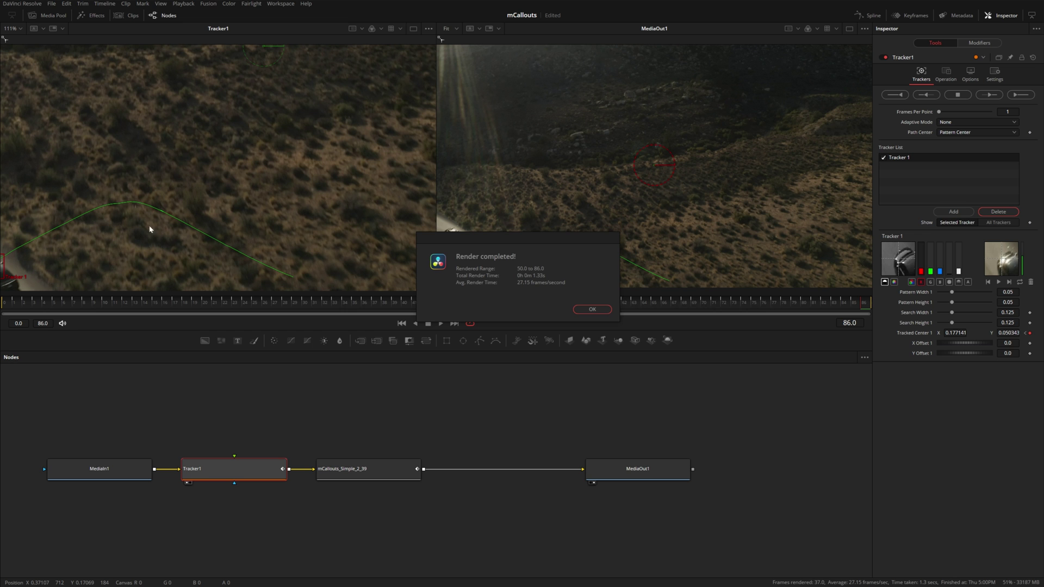
{"action": "left_click", "coordinate": [592, 308]}
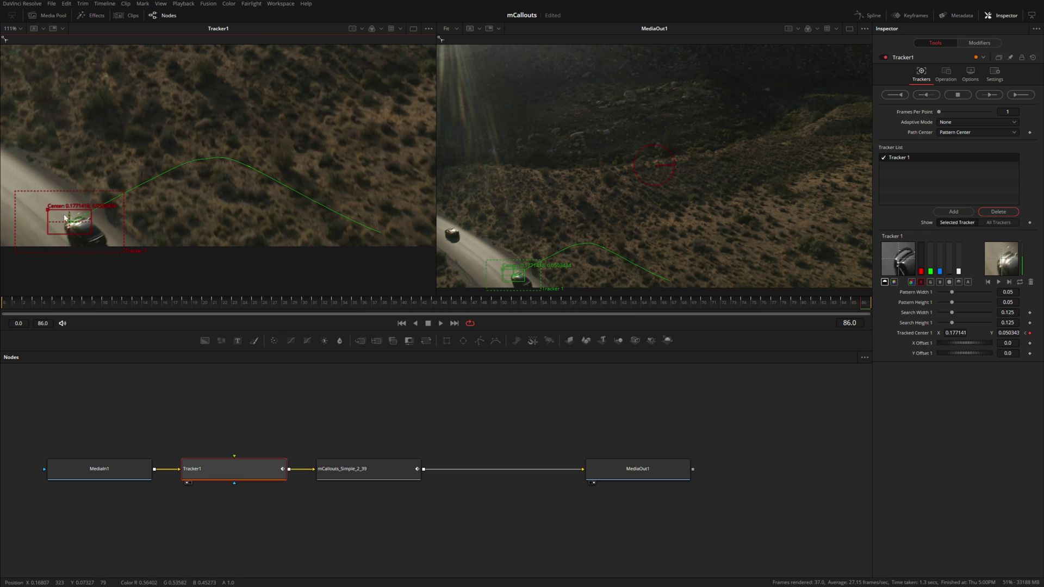
- Connect the Center Point of mCallouts_Simple_2_39 to Tracker1's tracked position
{"action": "left_click", "coordinate": [367, 469]}
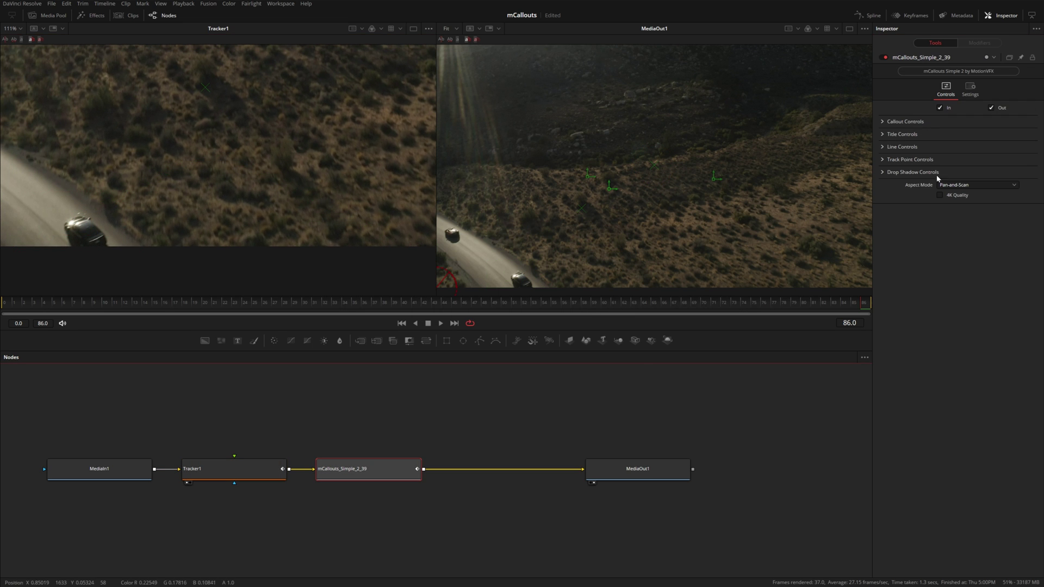
{"action": "left_click", "coordinate": [883, 122]}
{"action": "right_click", "coordinate": [916, 145]}
{"action": "mouse_move", "coordinate": [929, 188]}
{"action": "mouse_move", "coordinate": [999, 264]}
{"action": "left_click", "coordinate": [946, 260]}
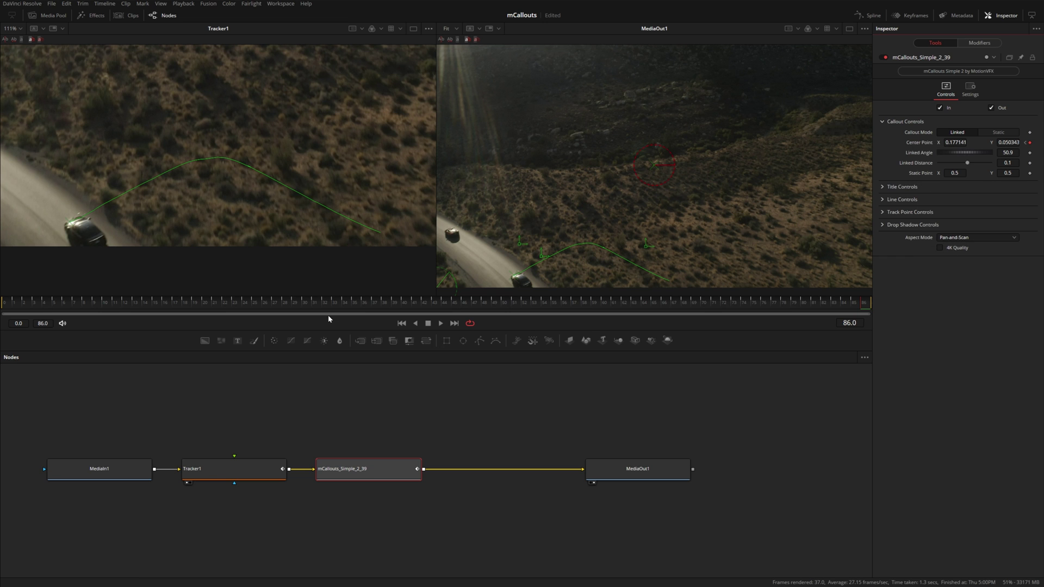
- Set the callout's Title Text 1 to "Second" and Title Text 2 to "Place"
{"action": "left_click", "coordinate": [881, 187]}
{"action": "left_click", "coordinate": [891, 238]}
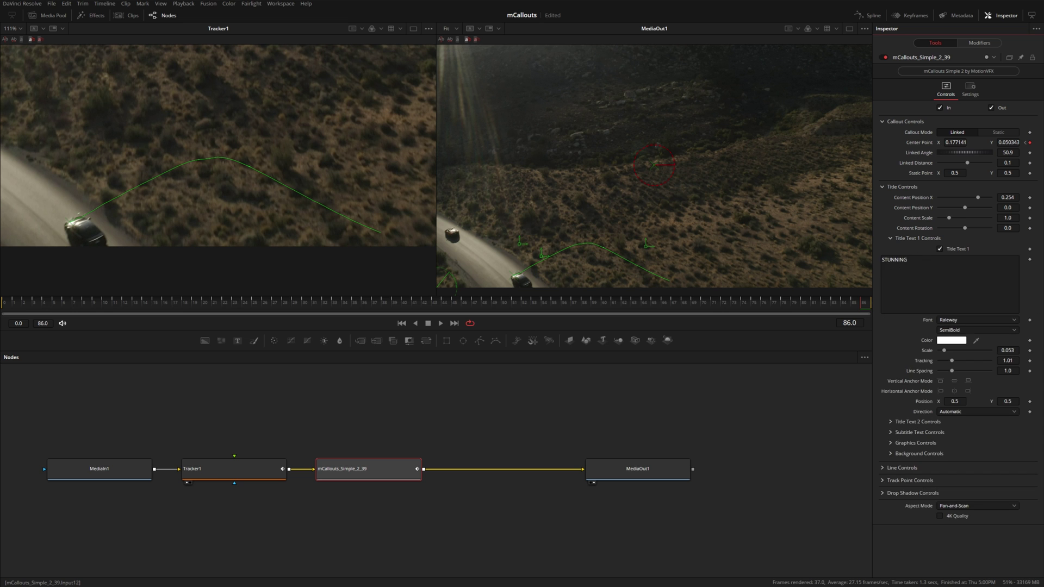
{"action": "left_click", "coordinate": [891, 238]}
{"action": "left_click", "coordinate": [890, 248]}
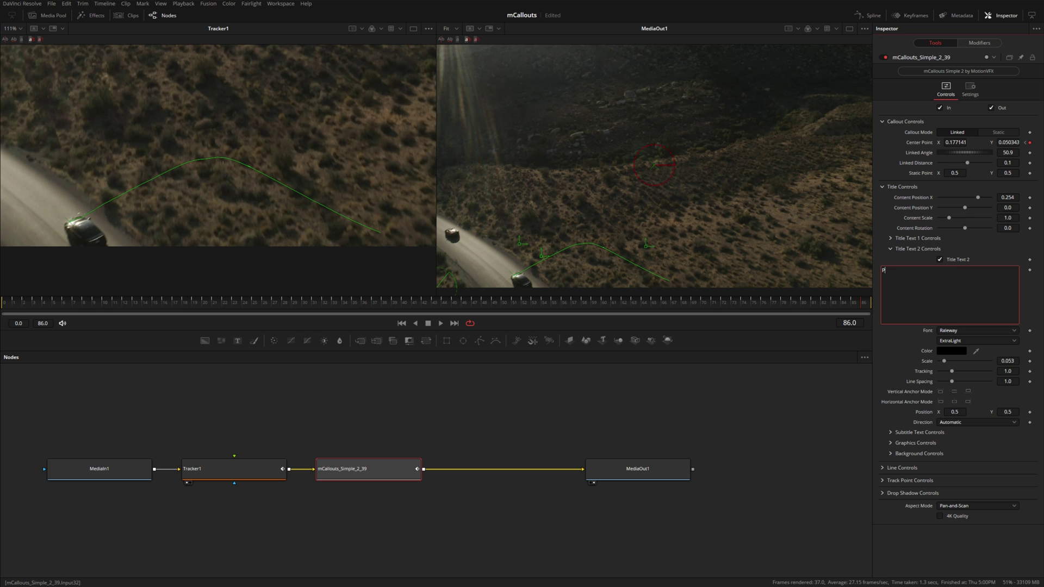
- Set Title Text 2's color to yellow, #e8c309, and its font weight to Regular
{"action": "left_click", "coordinate": [952, 351]}
{"action": "type", "text": "#e8c309"}
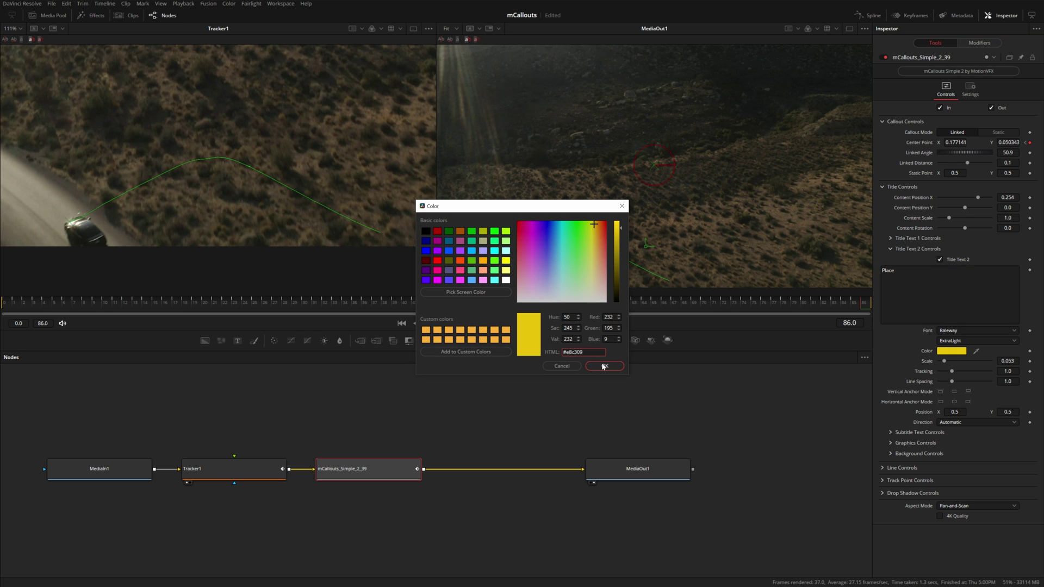
{"action": "left_click", "coordinate": [603, 367]}
{"action": "left_click", "coordinate": [964, 342]}
{"action": "key", "text": "Down"}
{"action": "key", "text": "Down"}
{"action": "key", "text": "Return"}
- Play the composition to check the second callout and set its Content Position X to 0.235
{"action": "key", "text": "space"}
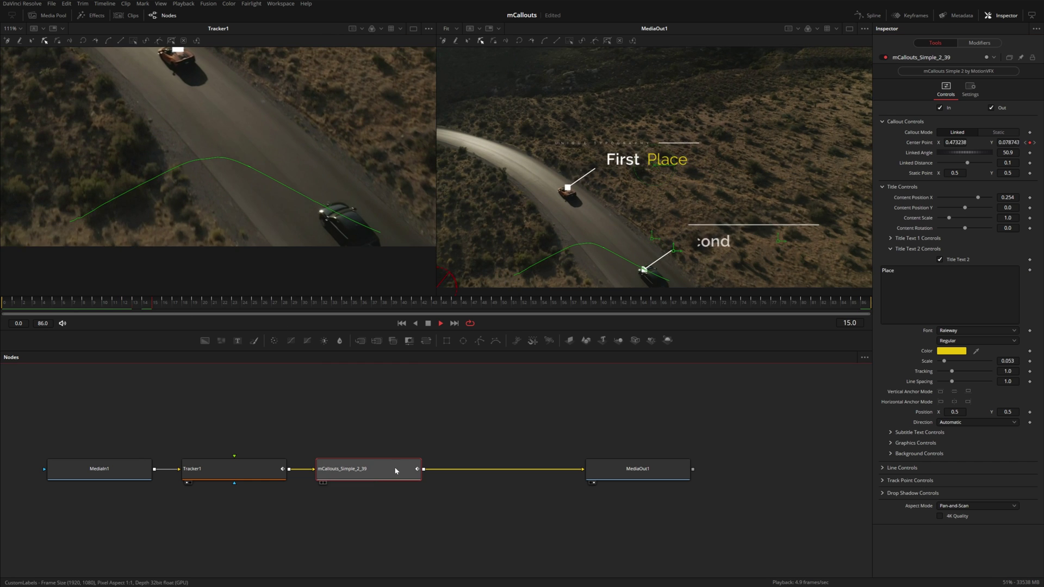
{"action": "key", "text": "space"}
{"action": "left_click", "coordinate": [1008, 198]}
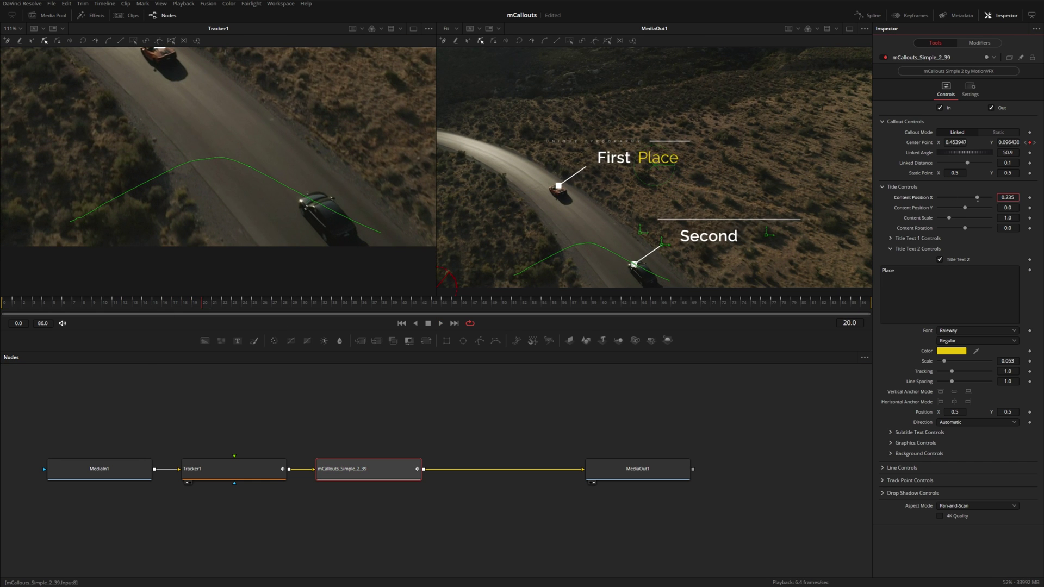
{"action": "key", "text": "space"}
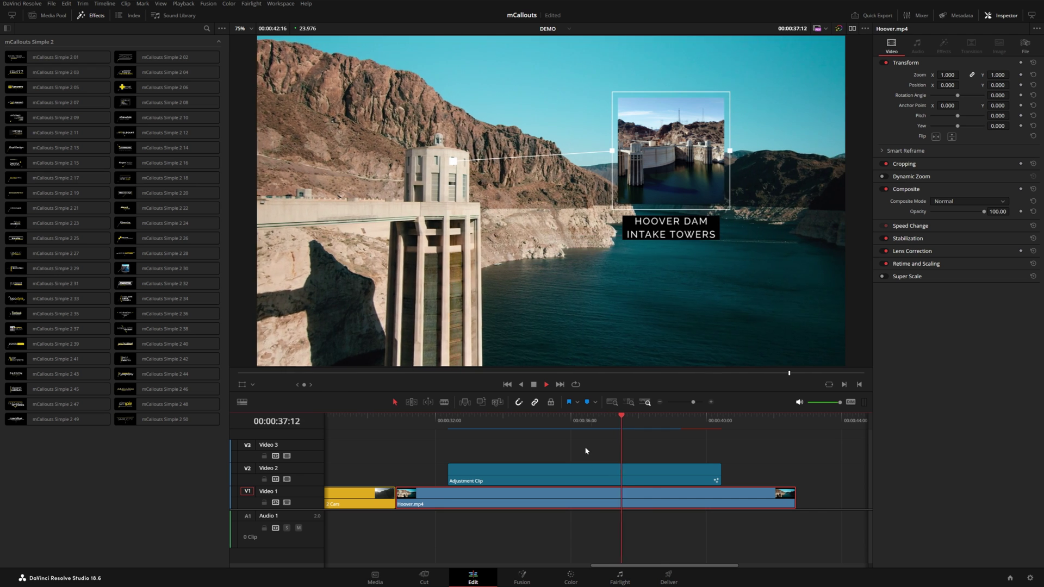
- Review the mCallouts Simple 2 30 settings on the adjustment clip above Hoover.mp4 and play the callout from its start
{"action": "left_click", "coordinate": [601, 478]}
{"action": "key", "text": "space"}
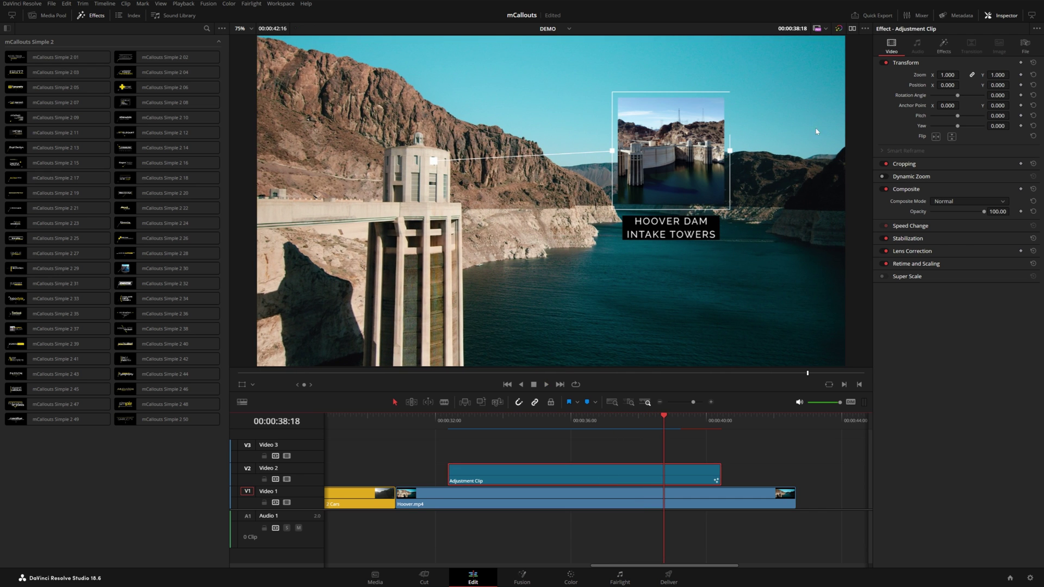
{"action": "left_click", "coordinate": [940, 46]}
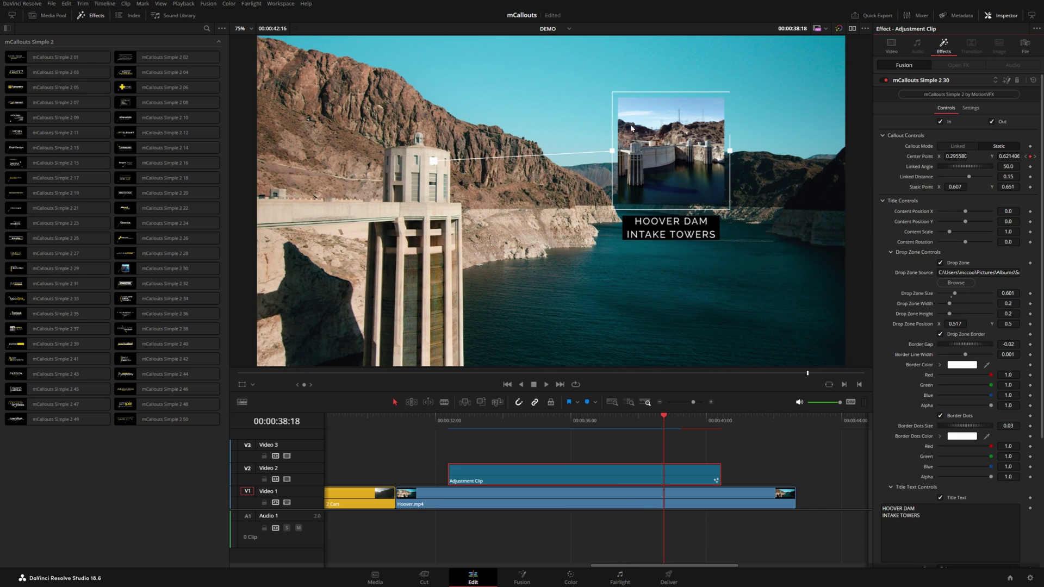
{"action": "left_click", "coordinate": [455, 429]}
{"action": "key", "text": "space"}
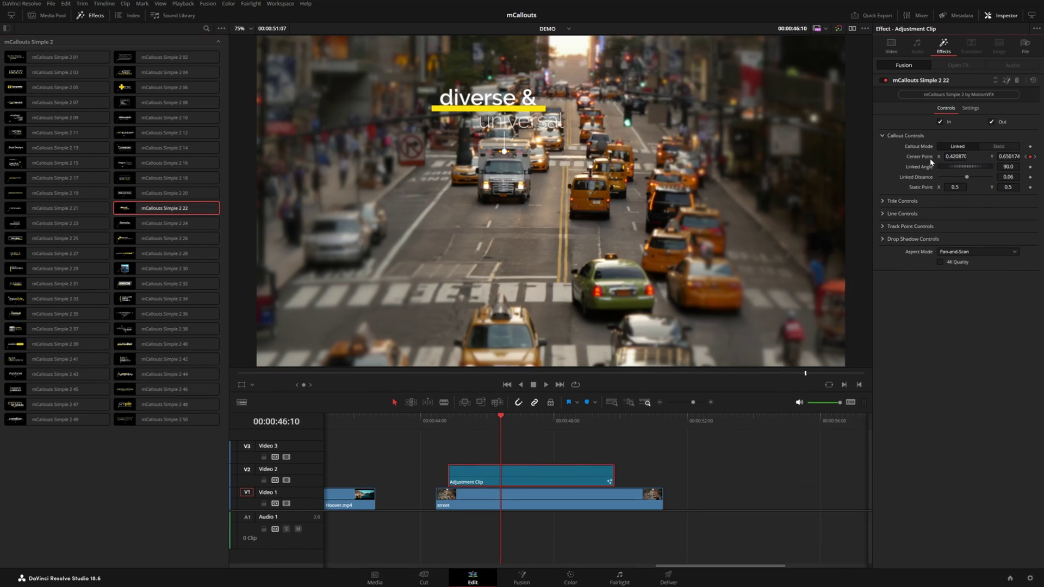
- Make the street callout Static with Static Point X 0.277, and set its Content Position to X -0.063, Y -0.071
{"action": "left_click", "coordinate": [999, 146]}
{"action": "left_click_drag", "start_coordinate": [955, 187], "coordinate": [927, 187]}
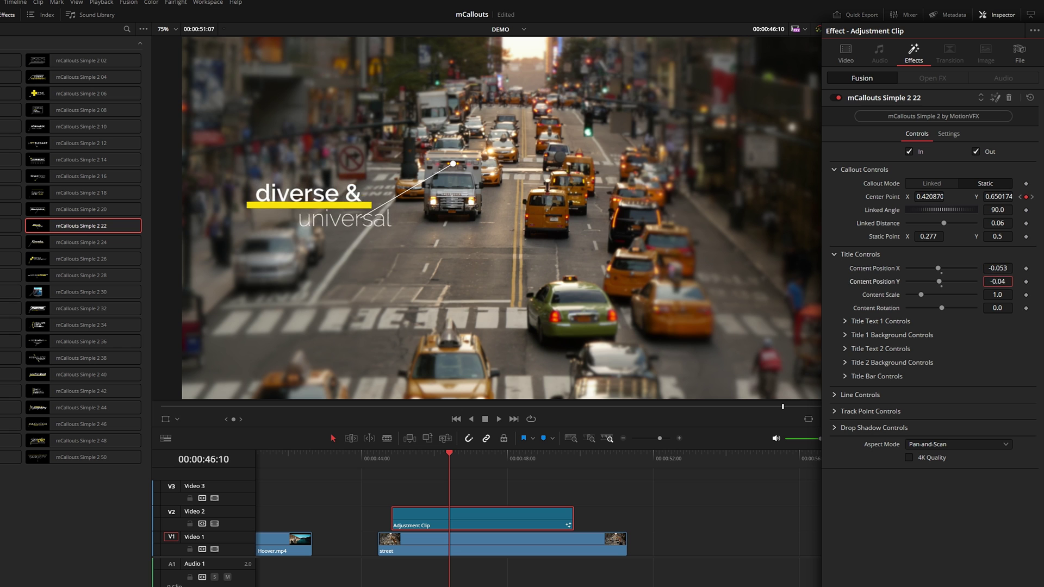
{"action": "left_click", "coordinate": [834, 169]}
- Set the street callout's Title Text 1 to "minimal" and give it a translucent black background
{"action": "left_click", "coordinate": [844, 252]}
{"action": "triple_click", "coordinate": [848, 281]}
{"action": "type", "text": "minimal"}
{"action": "scroll", "coordinate": [847, 419], "scroll_direction": "down", "scroll_amount": 2}
{"action": "left_click", "coordinate": [846, 418]}
{"action": "scroll", "coordinate": [846, 419], "scroll_direction": "down", "scroll_amount": 1}
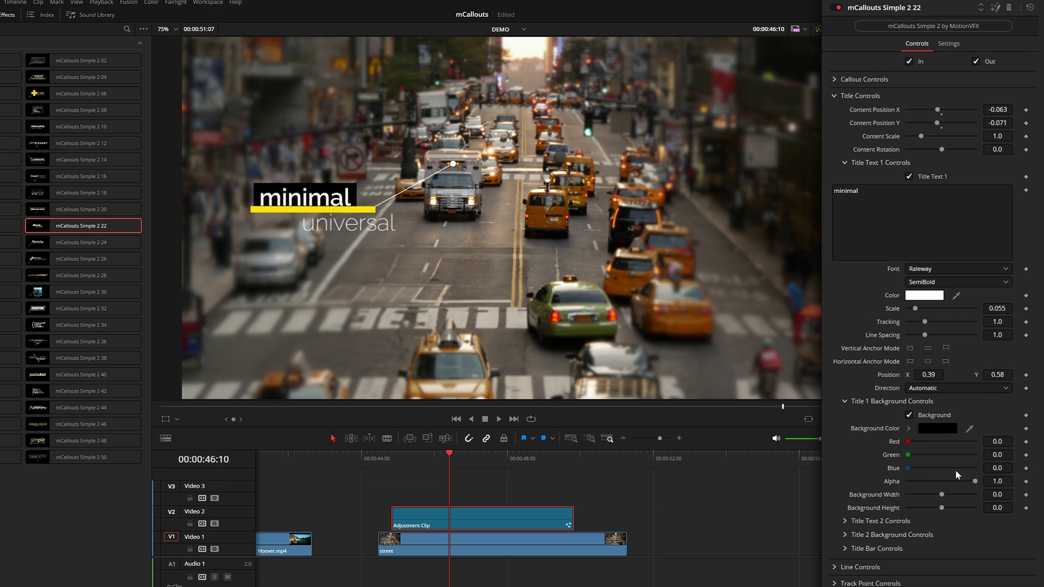
- Set Title Text 2 to "ease to use" and open the Title 2 Background Controls
{"action": "left_click", "coordinate": [865, 402]}
{"action": "left_click", "coordinate": [865, 415]}
{"action": "scroll", "coordinate": [866, 420], "scroll_direction": "down", "scroll_amount": 2}
{"action": "triple_click", "coordinate": [870, 403]}
{"action": "type", "text": "ease to use"}
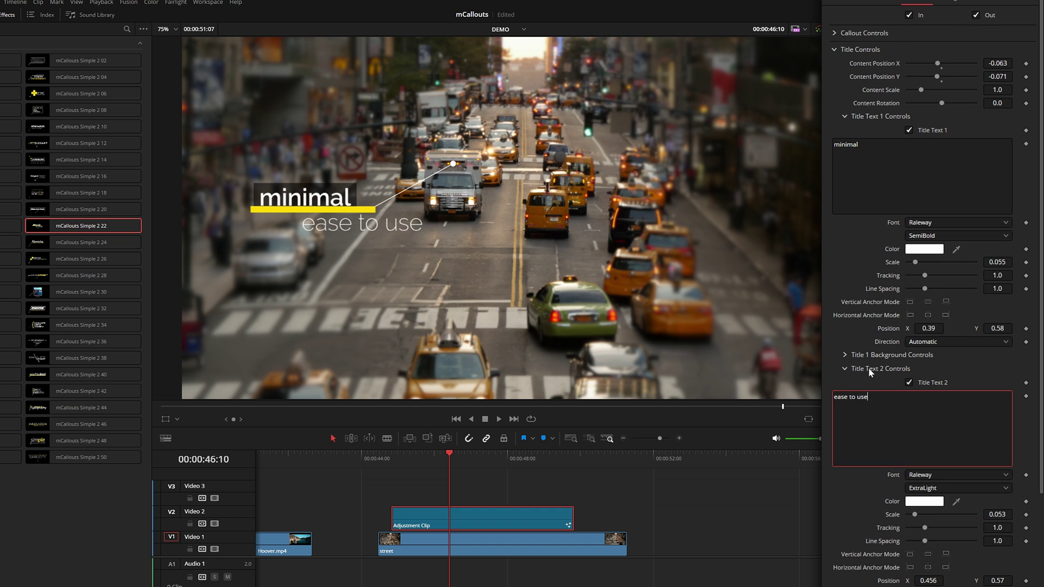
{"action": "left_click", "coordinate": [870, 369]}
{"action": "left_click", "coordinate": [846, 397]}
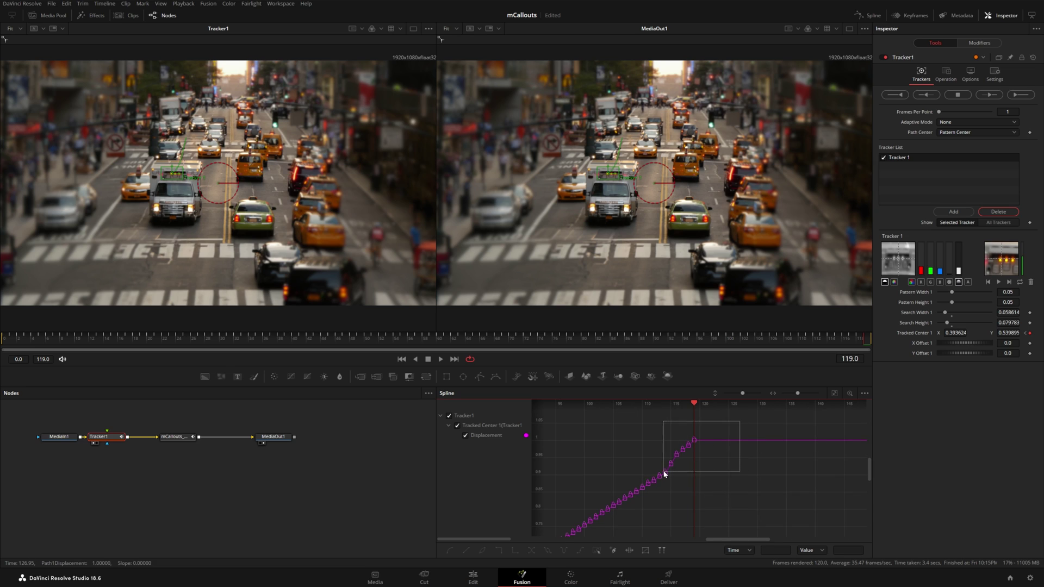
- Delete the irregular end keyframes of Tracker1's Displacement spline and apply Gradient Extrapolation to the last remaining points
{"action": "key", "text": "Delete"}
{"action": "left_click_drag", "start_coordinate": [686, 472], "coordinate": [645, 428]}
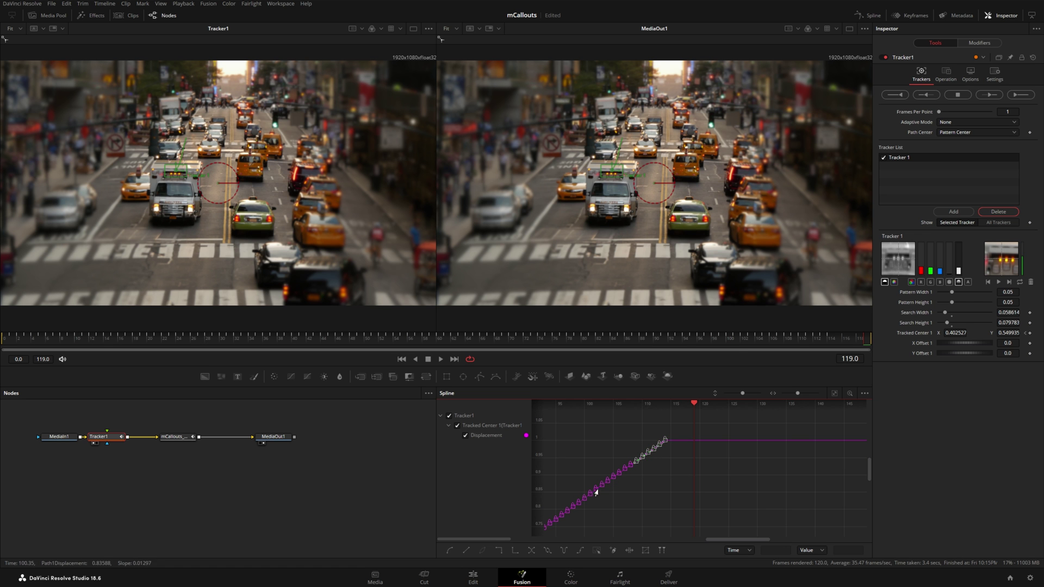
{"action": "right_click", "coordinate": [647, 455]}
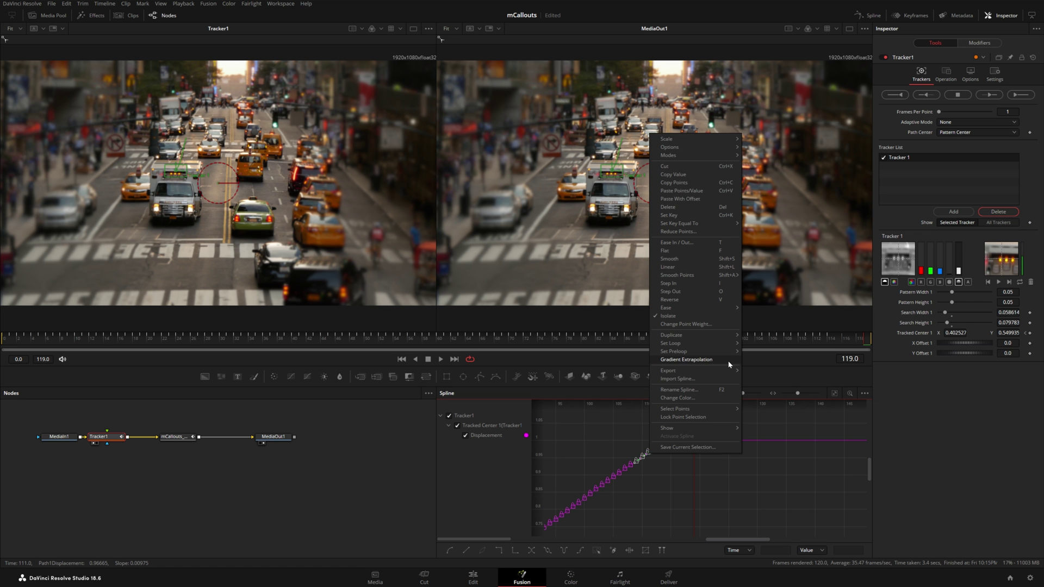
{"action": "left_click", "coordinate": [707, 360]}
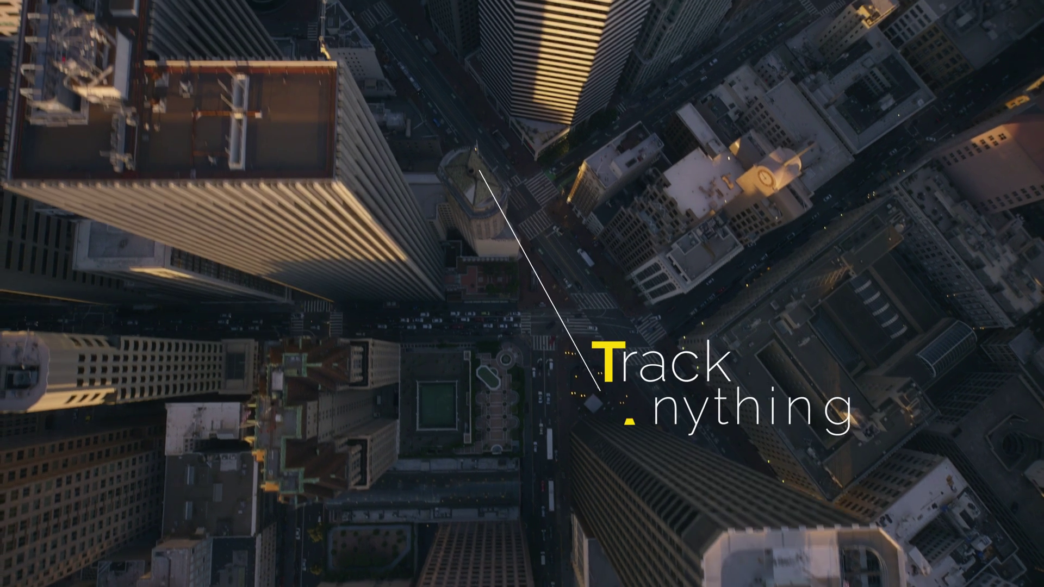